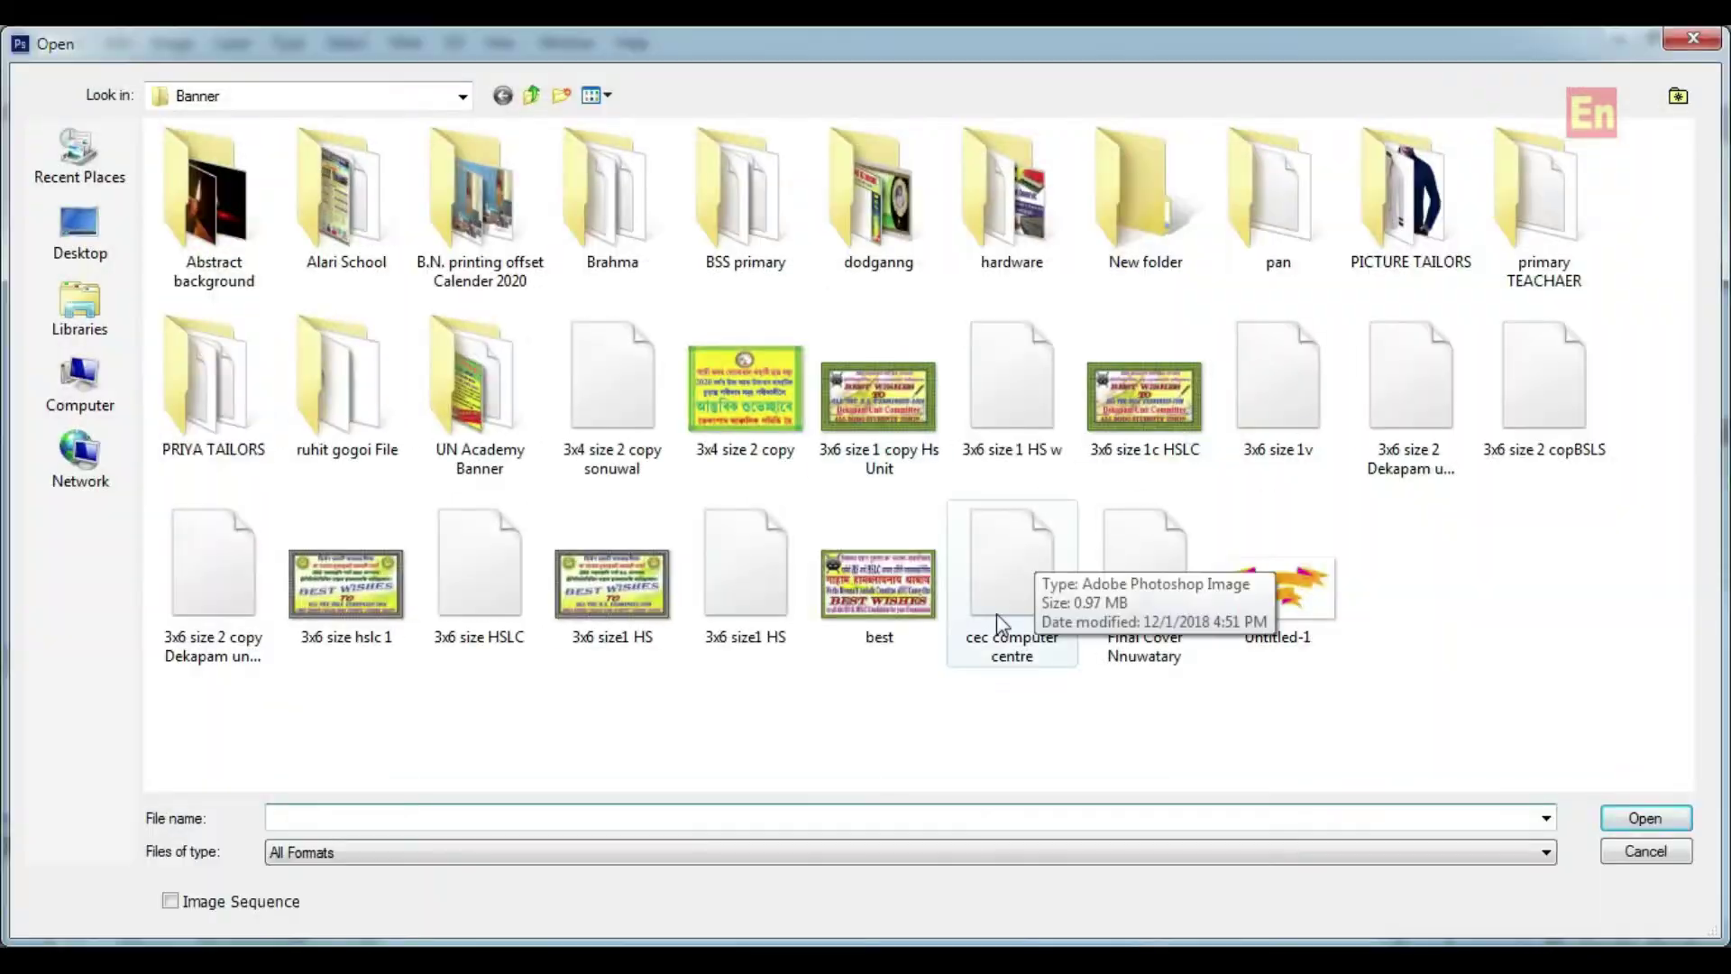
Fill the rectangular selection on Layer 2 with solid black using the Paint Bucket
key(Return)
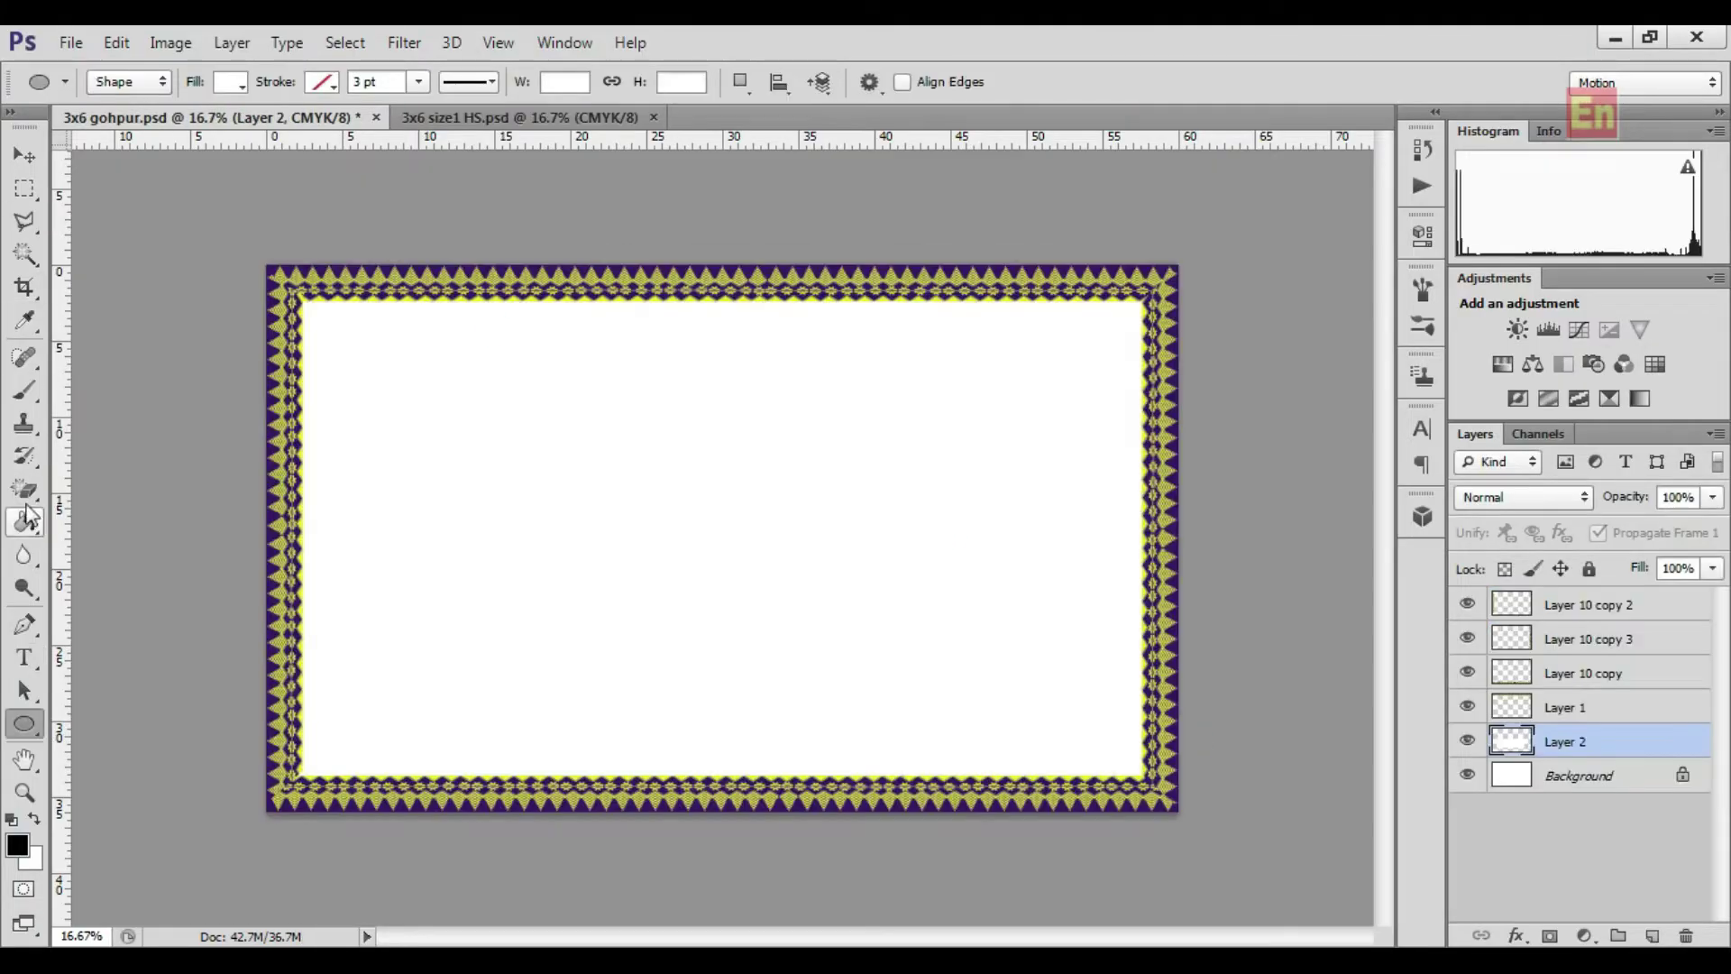
click(26, 520)
click(751, 583)
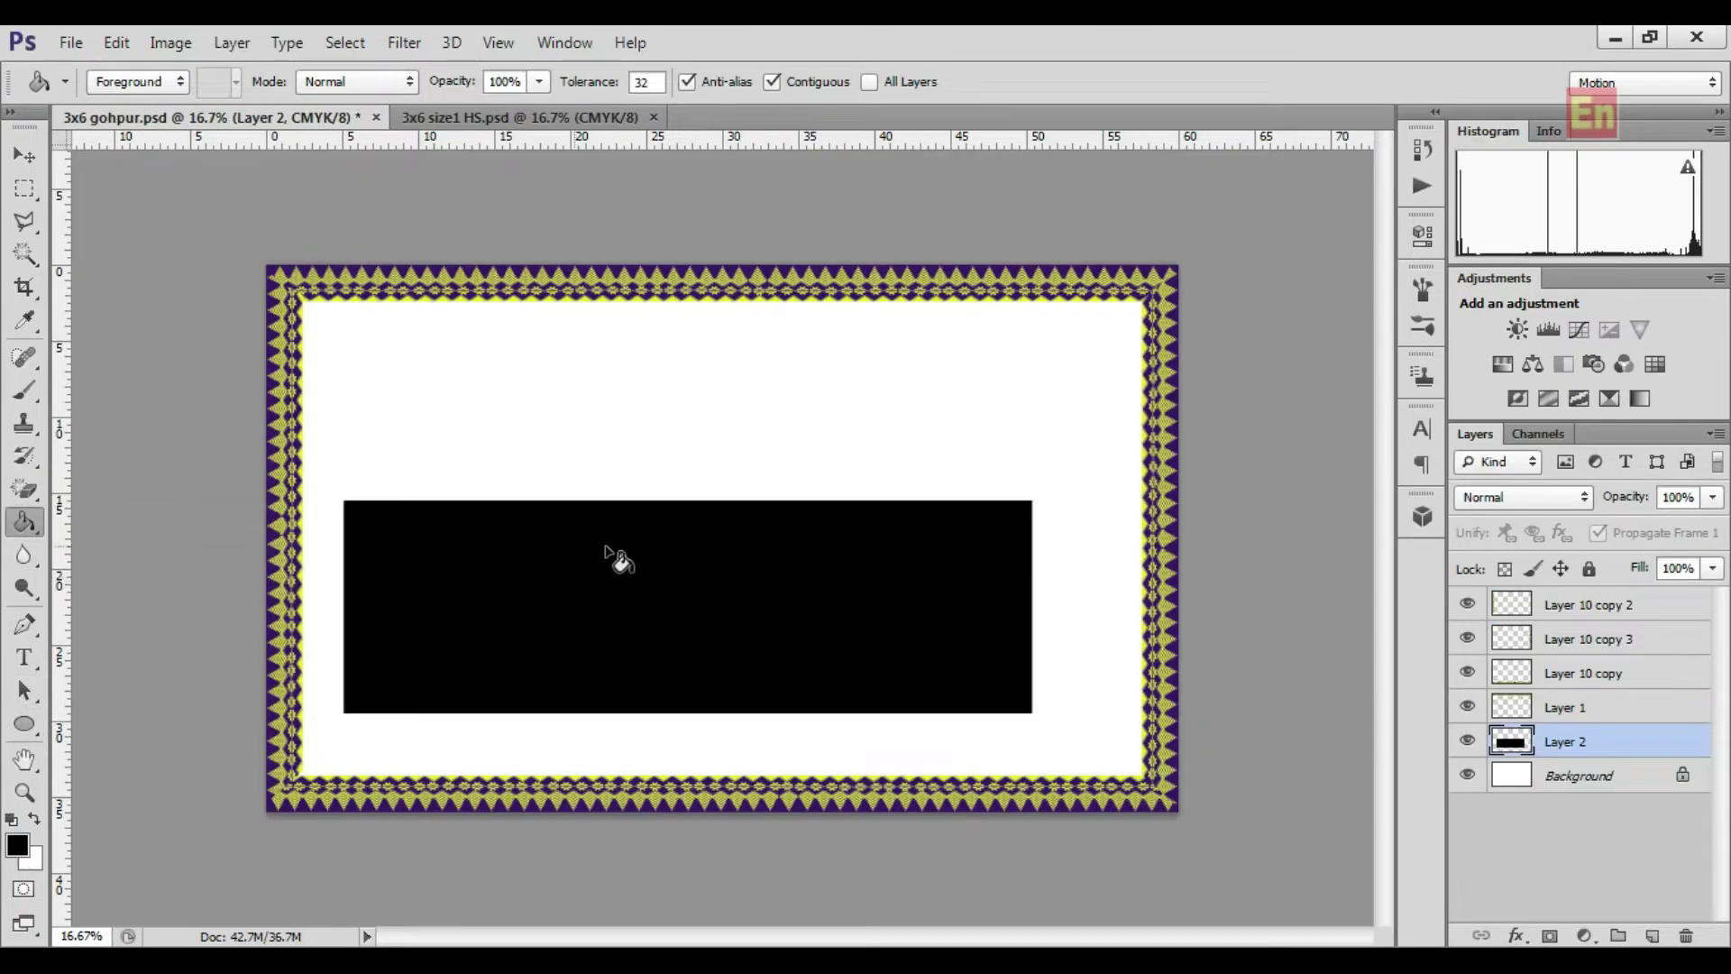
Apply an orange Color Overlay layer style to the black rectangle on Layer 2
click(245, 47)
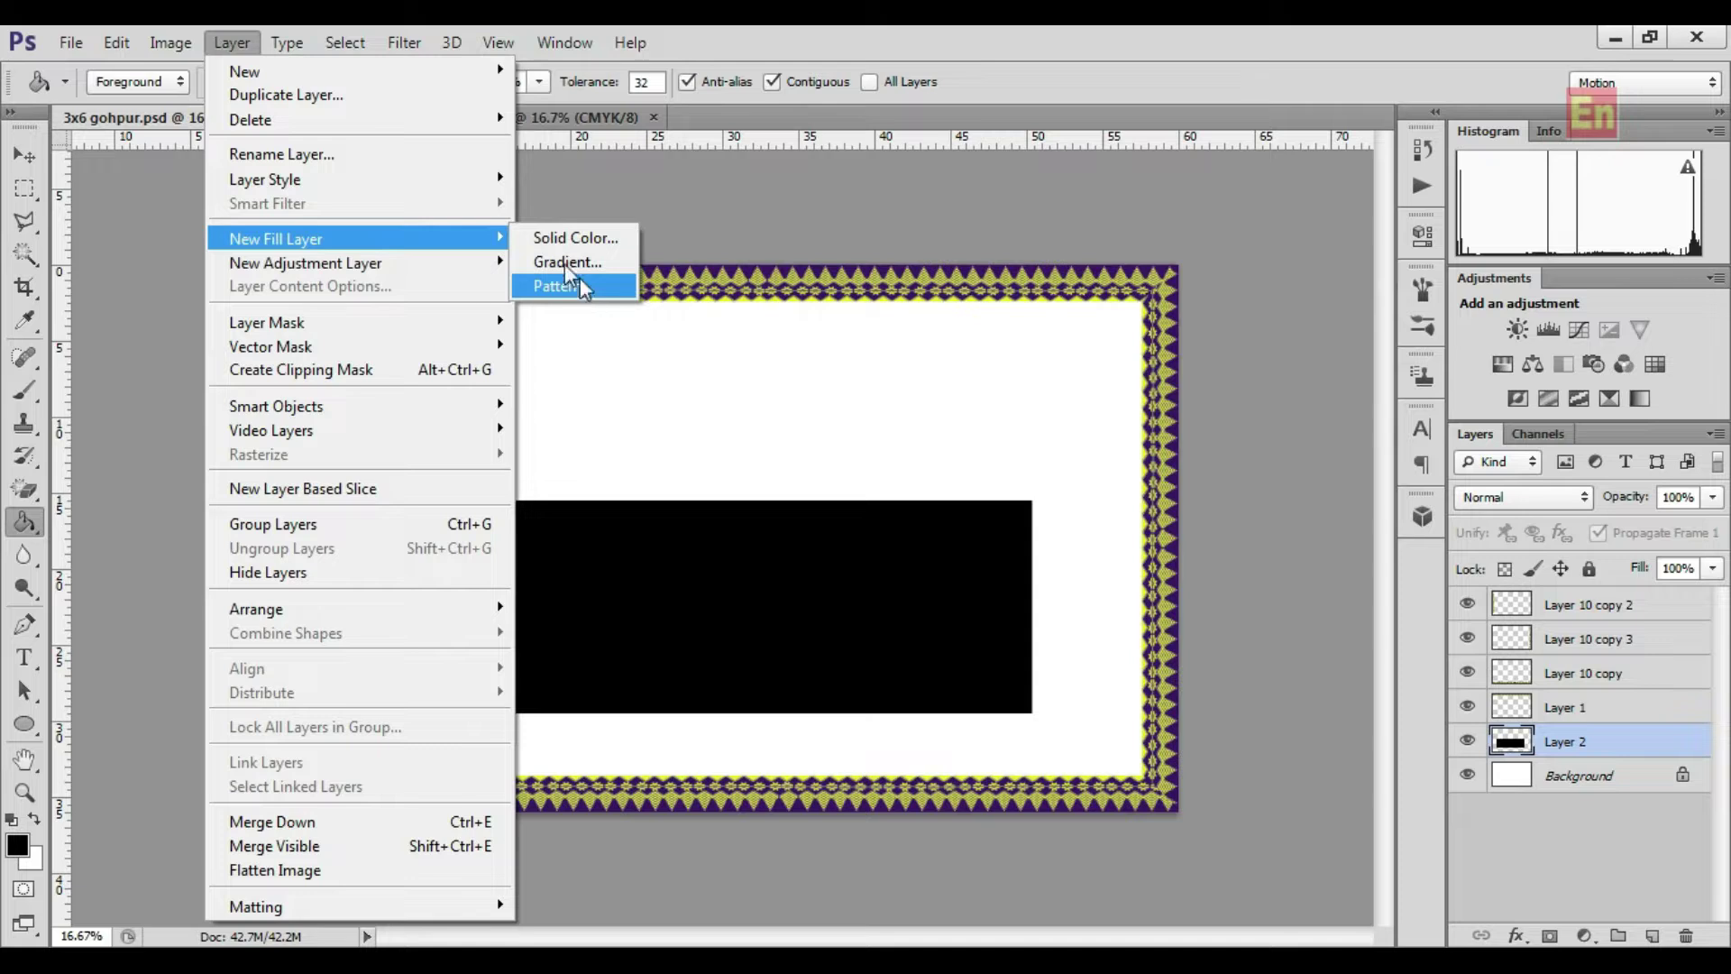
mouse_move(432, 180)
click(580, 335)
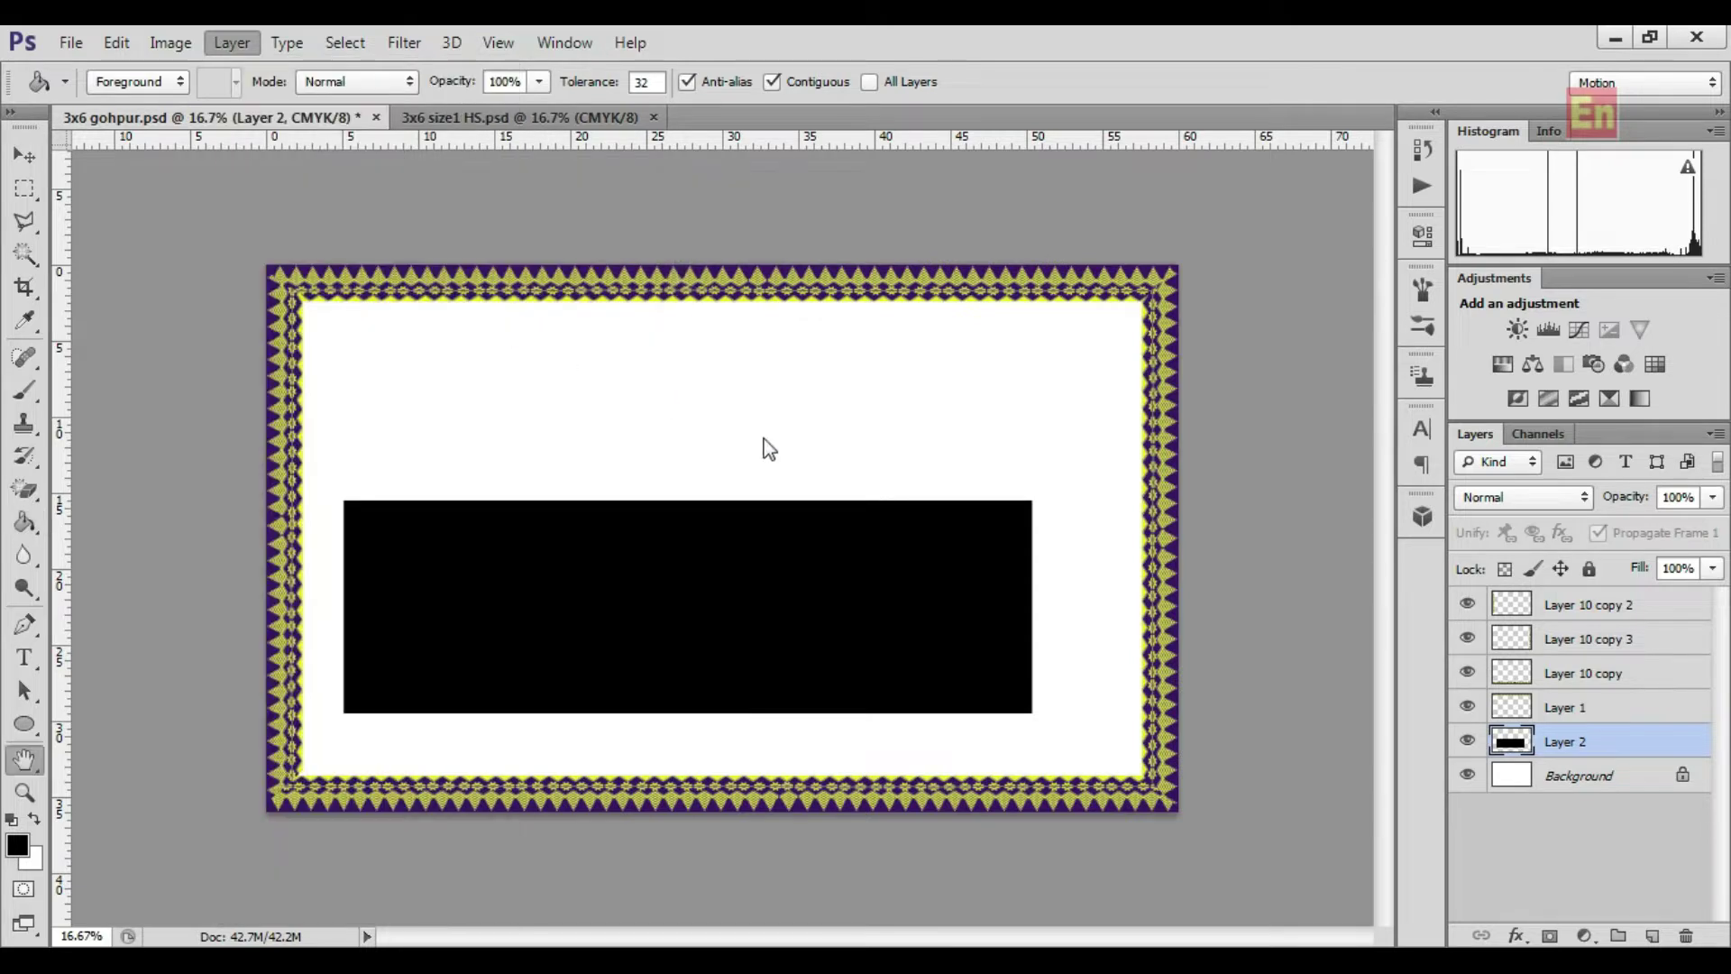
click(1182, 275)
click(1146, 640)
click(1098, 378)
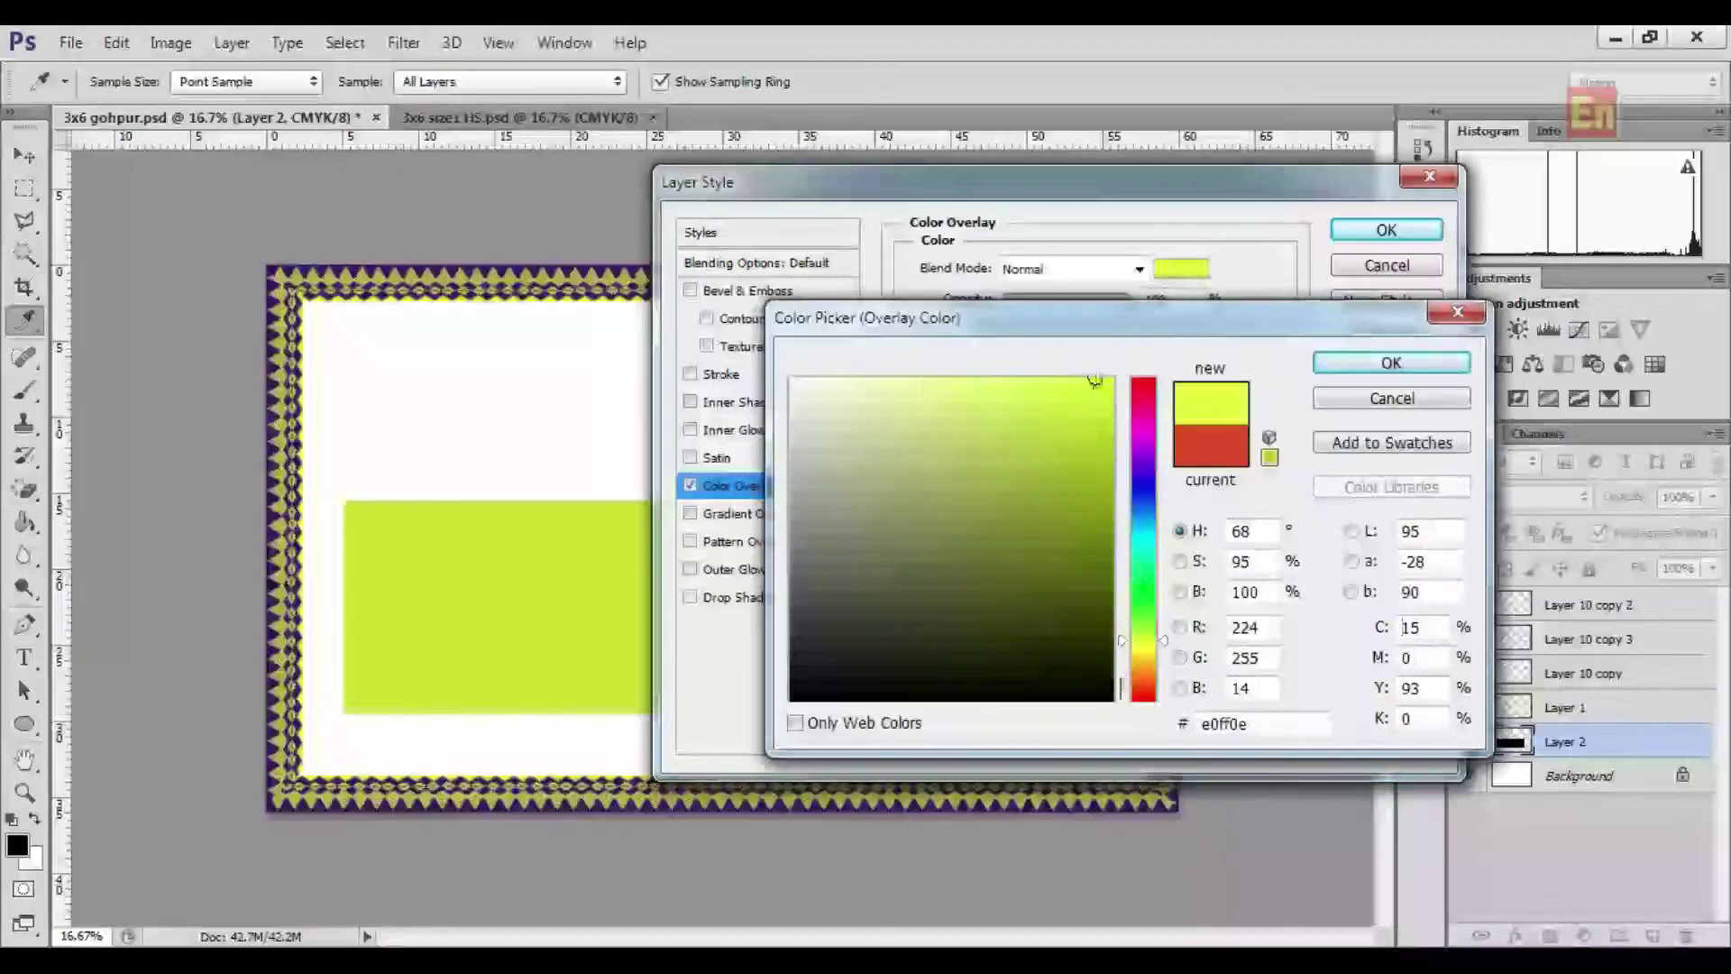
click(1144, 681)
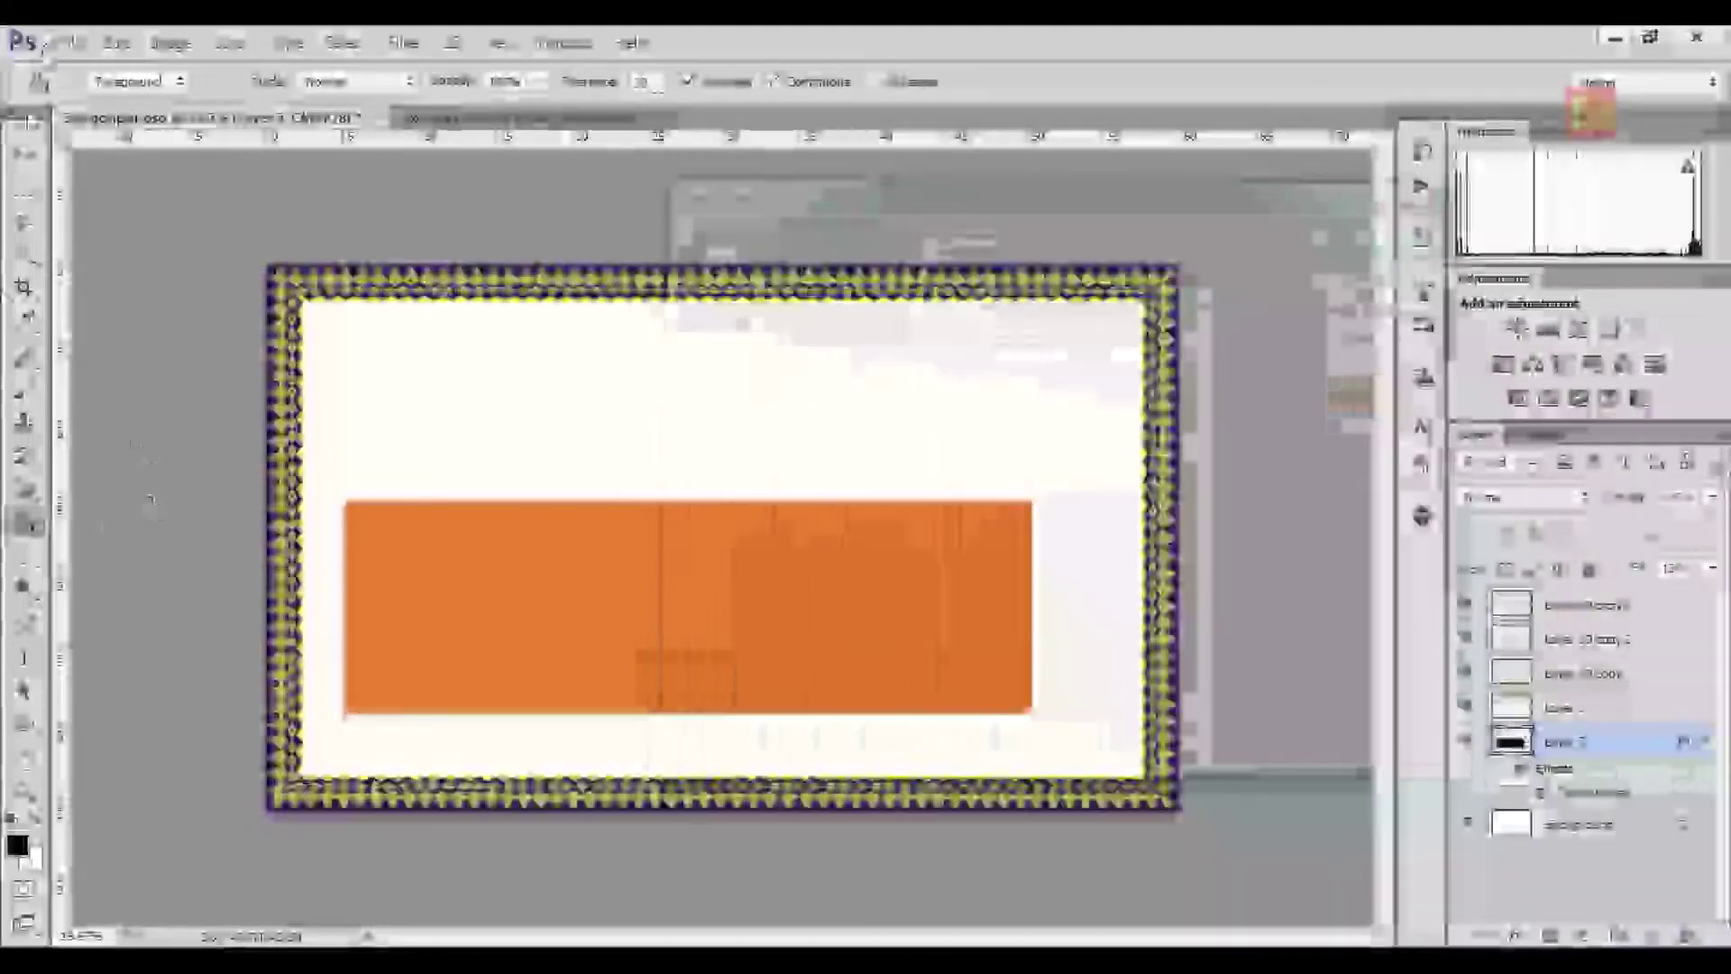
Move the orange rectangle to the bottom of the banner and stretch it across the frame's inner width
drag(682, 640, 642, 708)
drag(992, 674, 1161, 663)
click(1275, 78)
Warp the upper edge of the orange rectangle into a smooth wave, low on the left and rising toward the right
drag(766, 652, 777, 653)
click(543, 547)
click(1198, 82)
drag(587, 568, 588, 693)
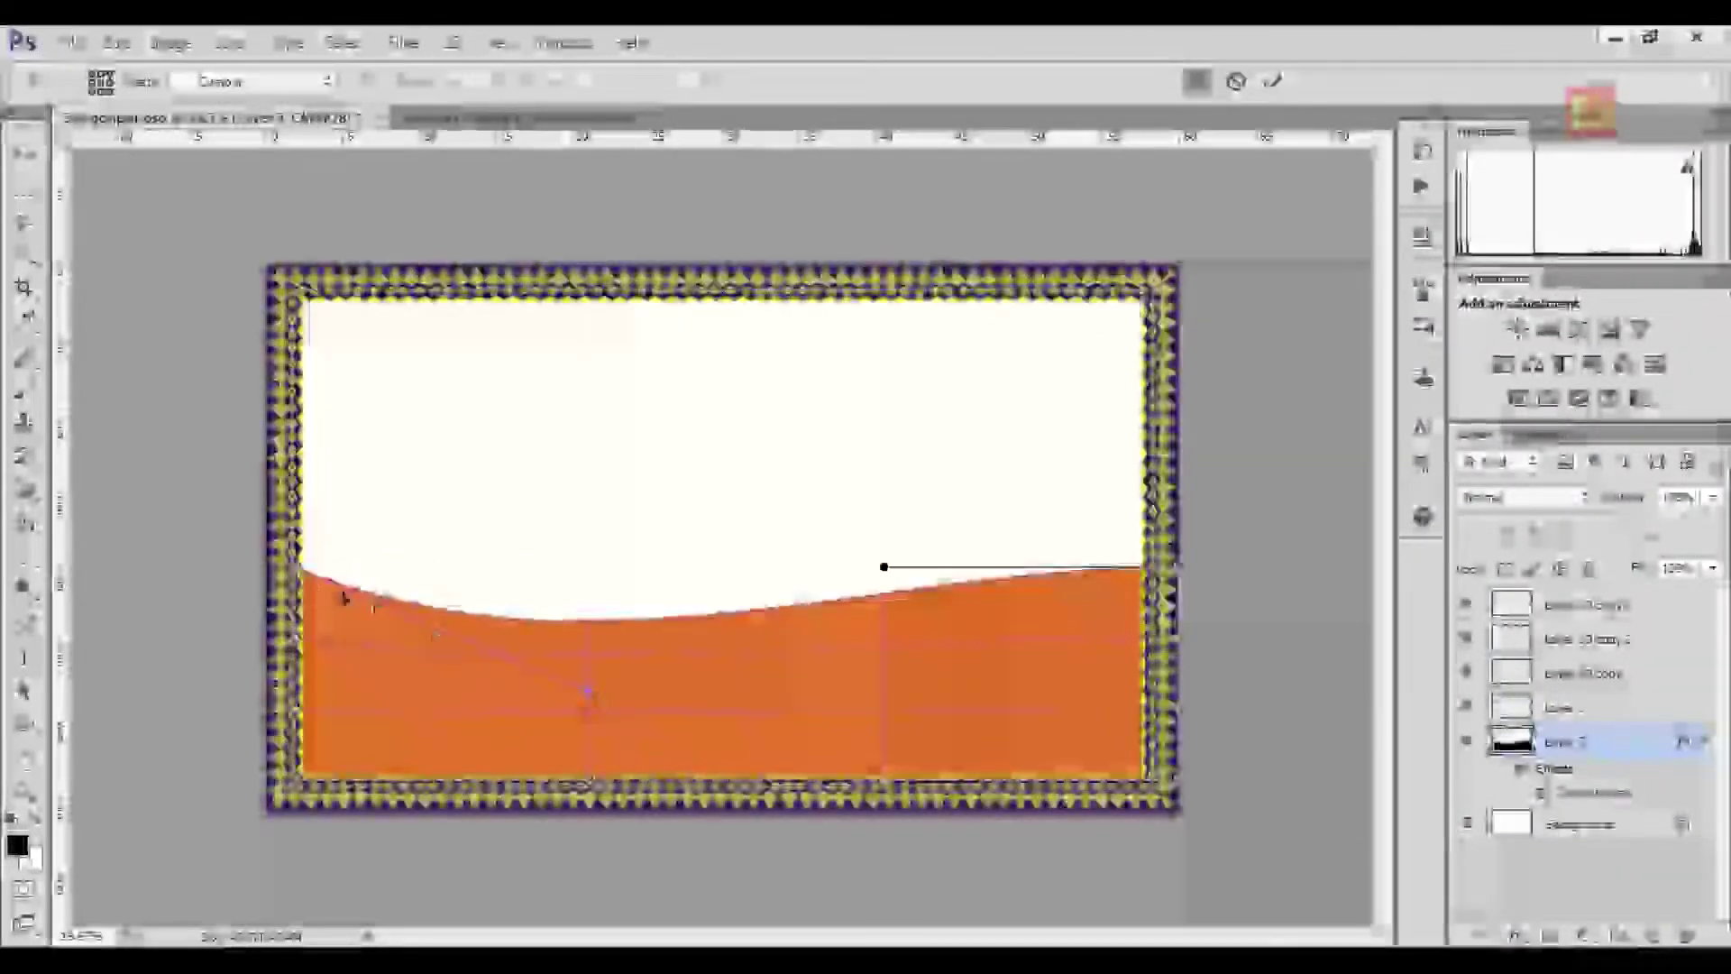
drag(302, 600, 306, 656)
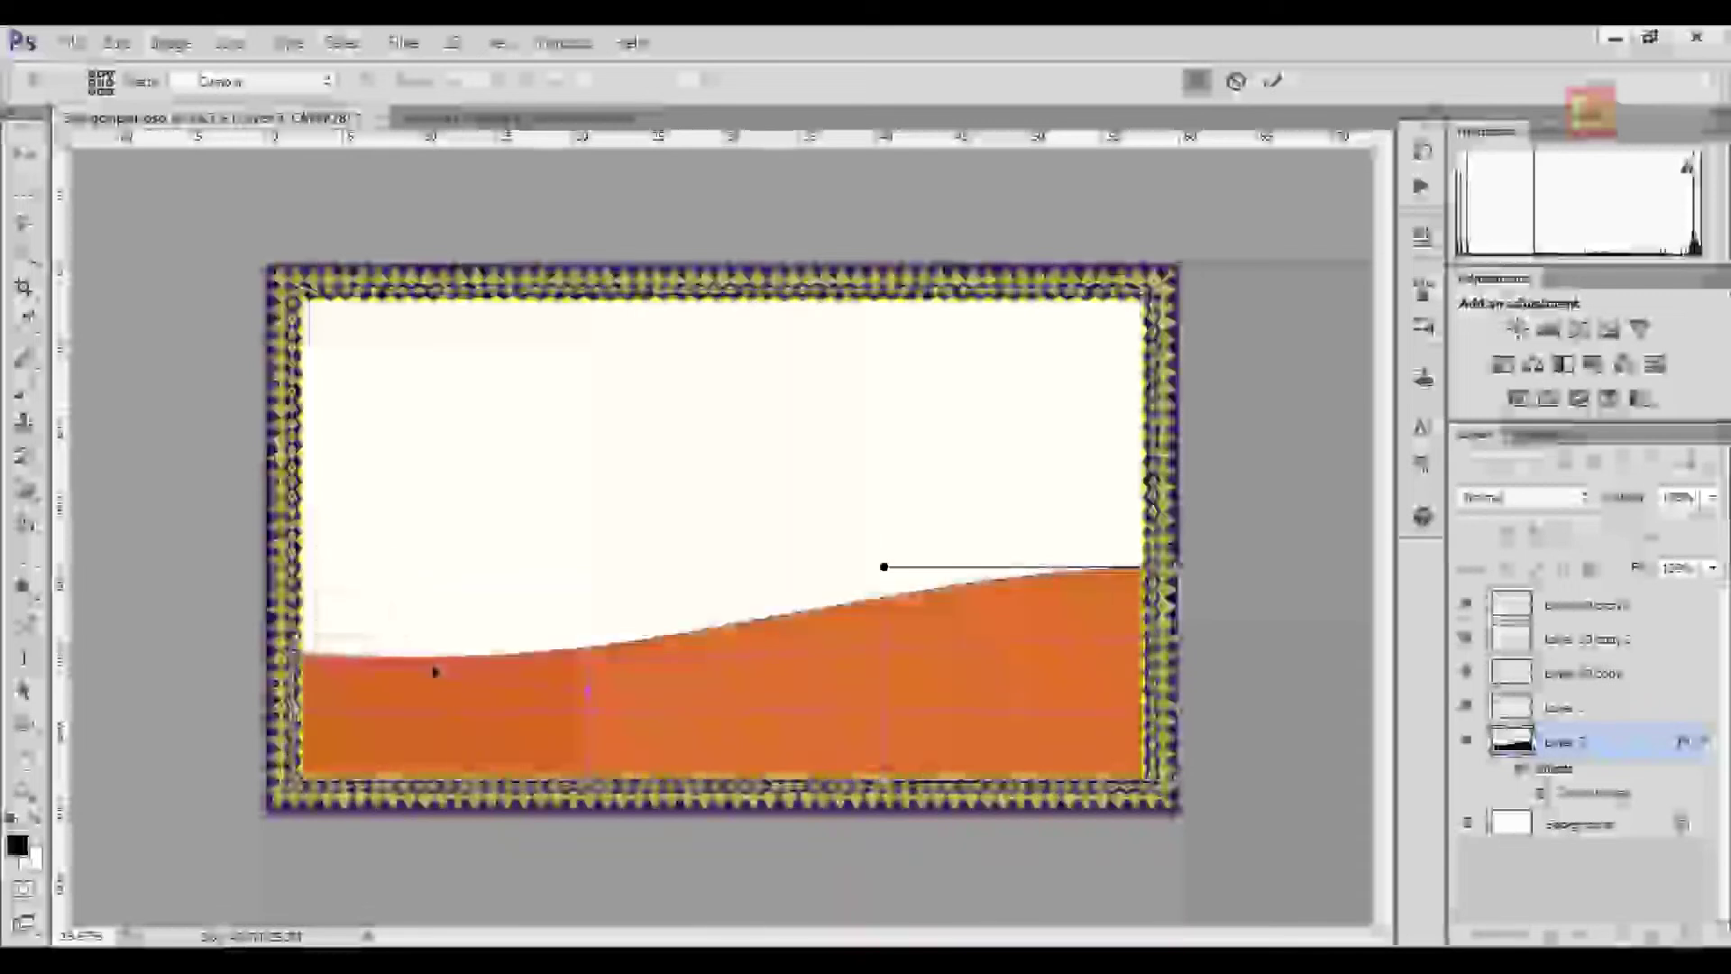
mouse_move(1178, 567)
mouse_down()
mouse_move(1178, 540)
mouse_move(1177, 572)
mouse_up()
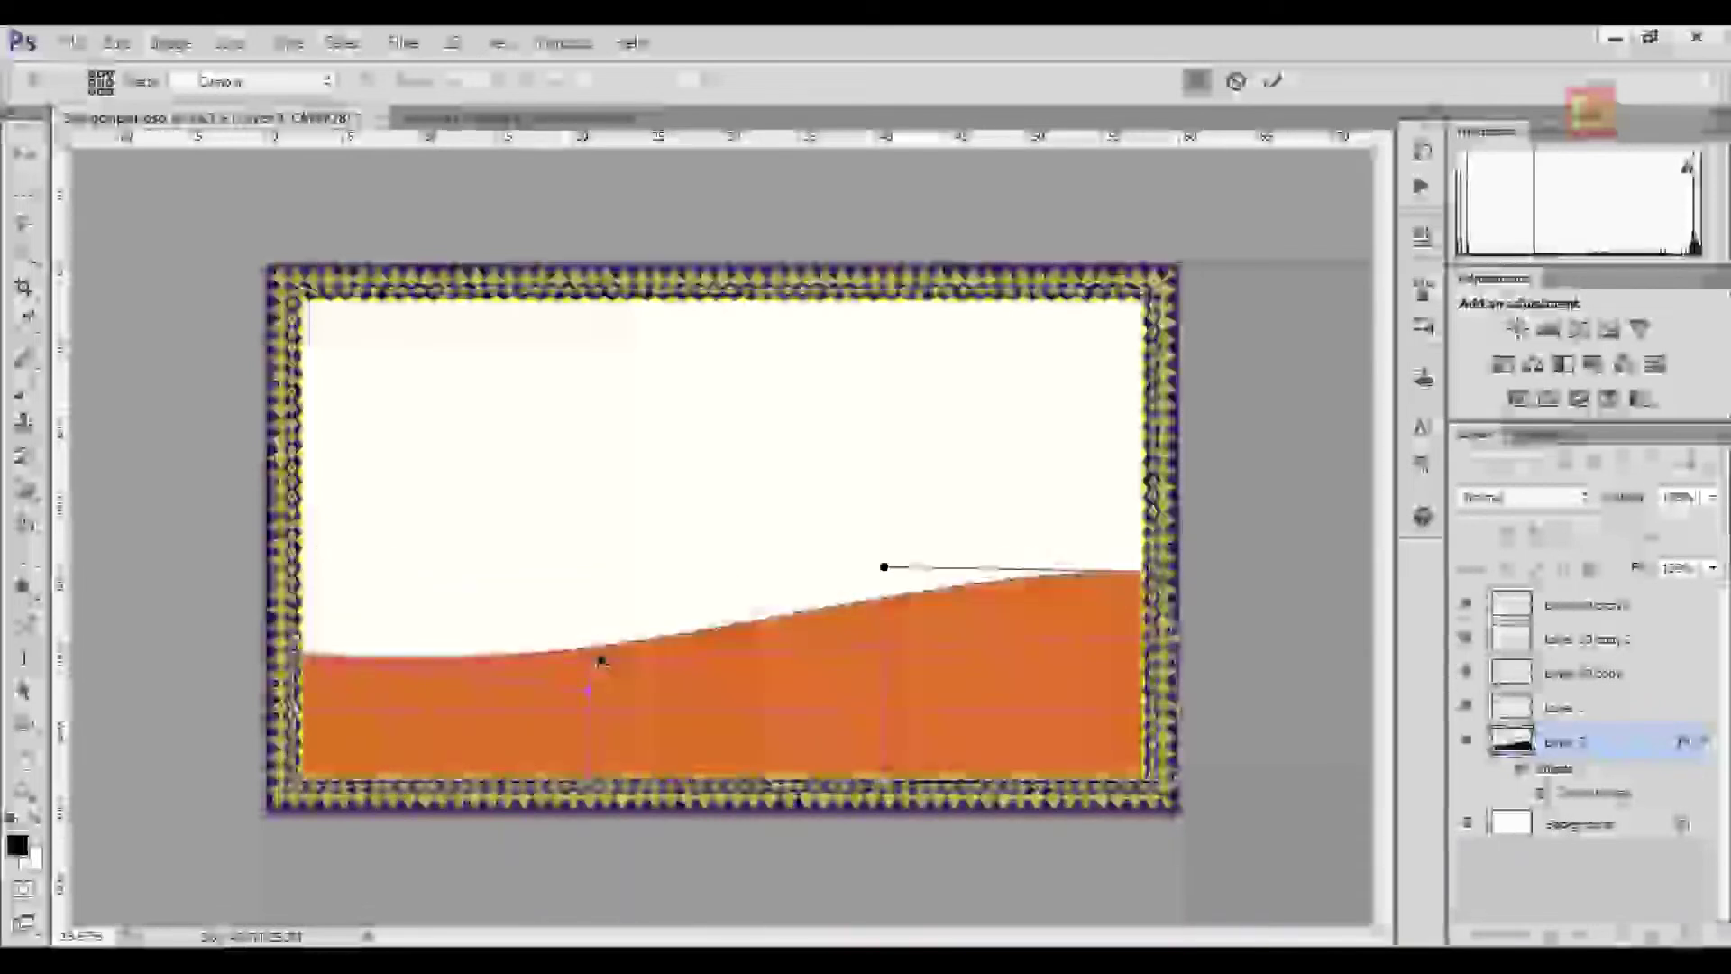
drag(702, 644, 703, 626)
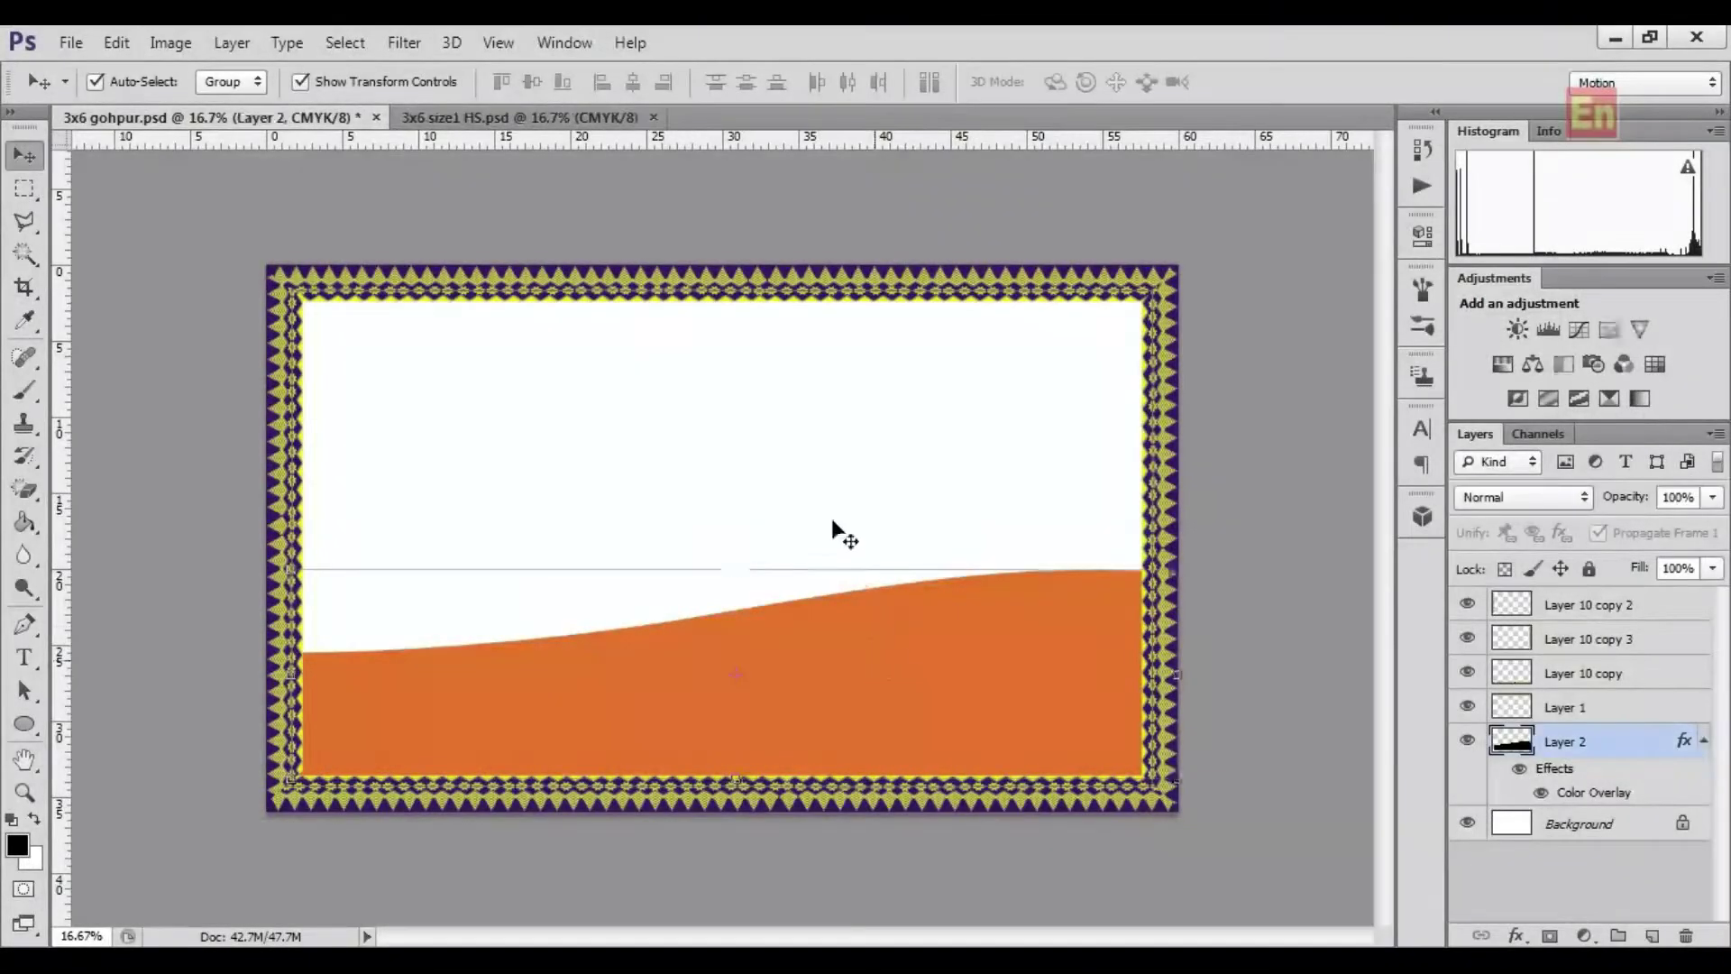
click(941, 559)
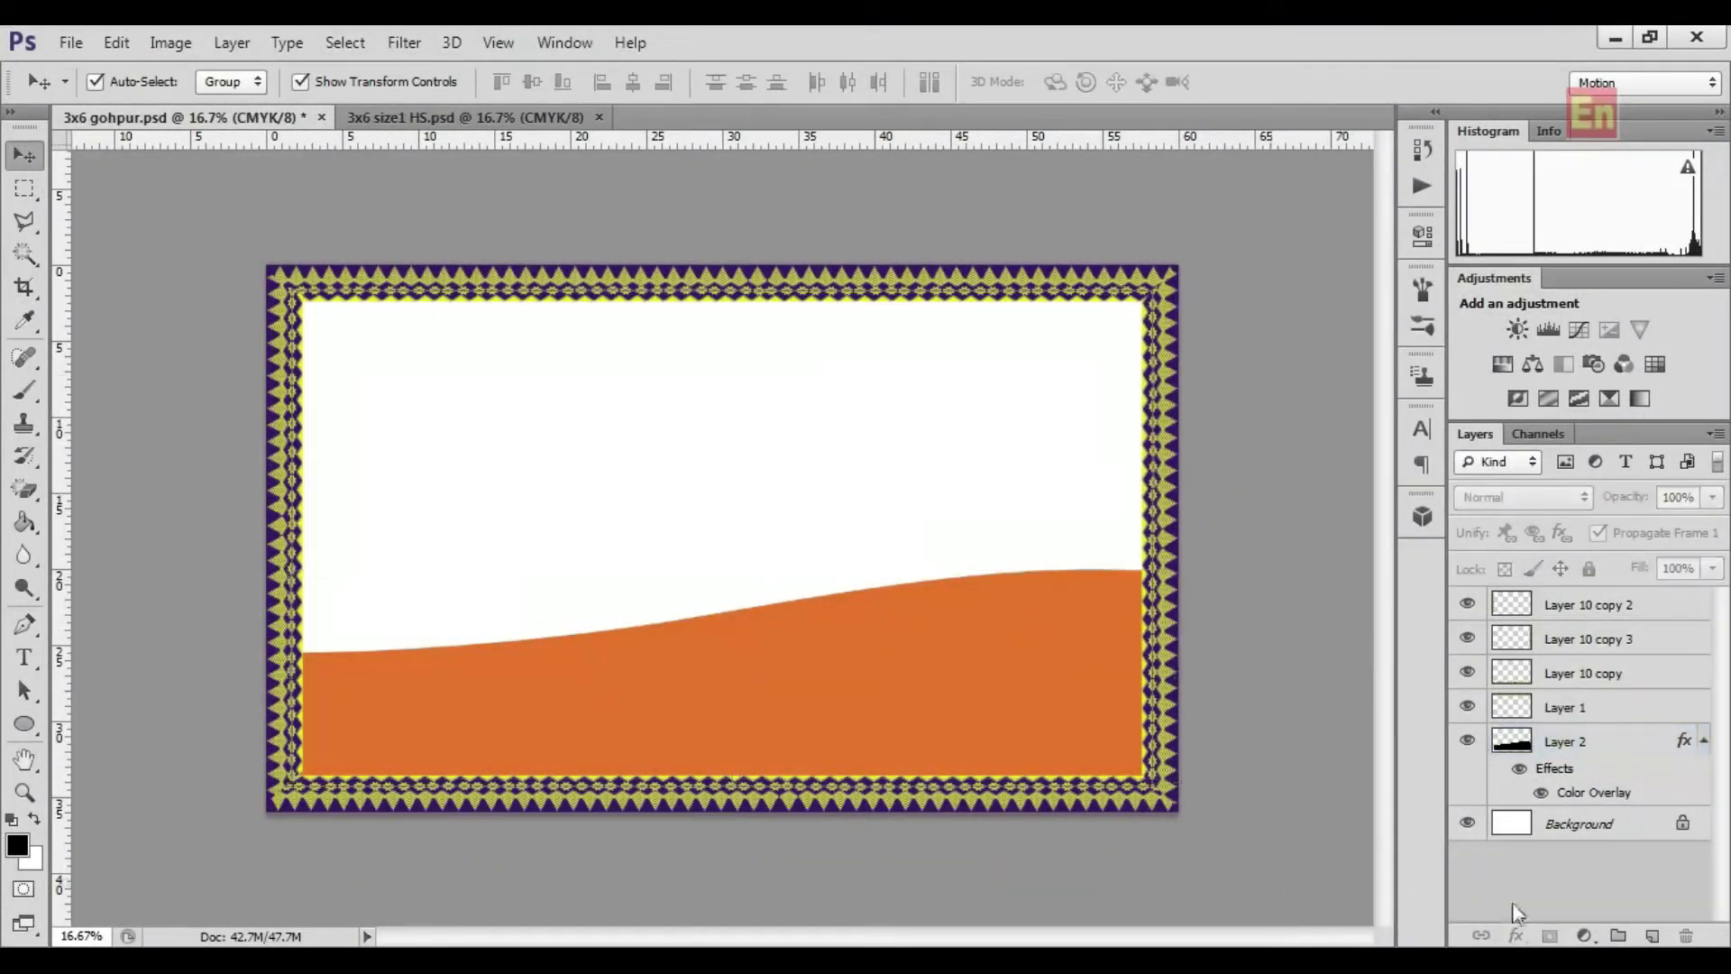
Bring the greeting text from 3x6 size1 HS.psd into the 3x6 gohpur.psd banner and position it over the artwork
click(368, 114)
drag(505, 459, 668, 419)
drag(855, 474, 734, 561)
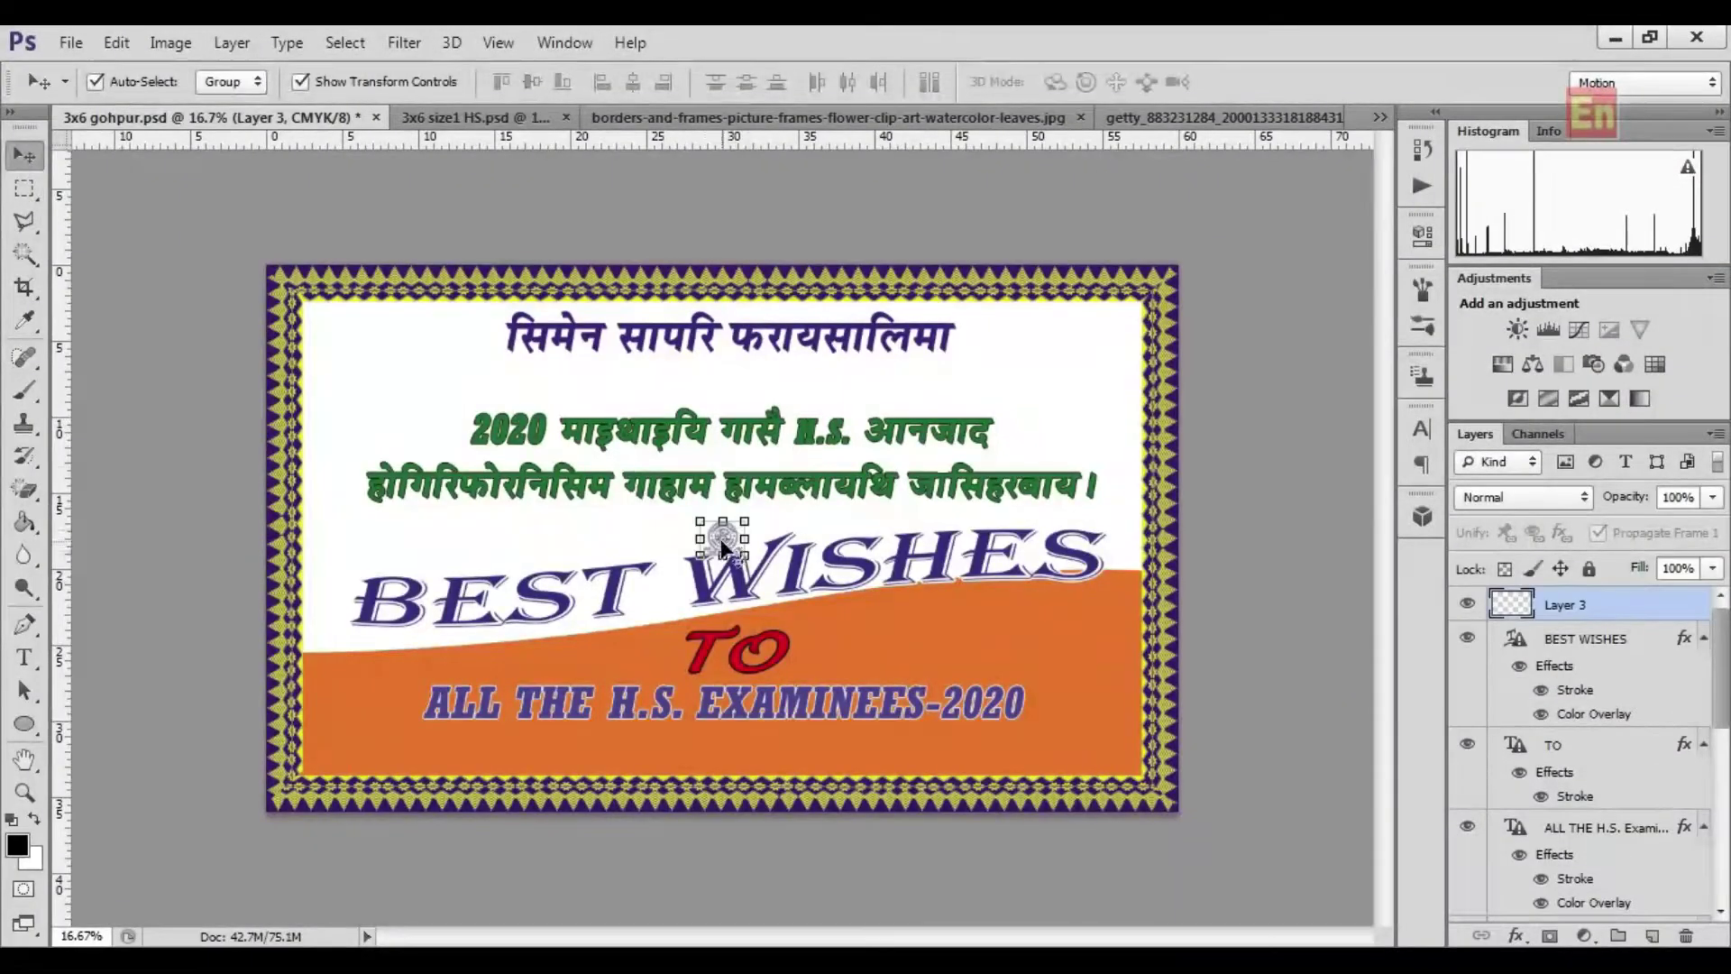
Enlarge the small college logo and place it in the banner's upper-right corner
key(ctrl+t)
drag(749, 558, 846, 636)
drag(744, 555, 415, 383)
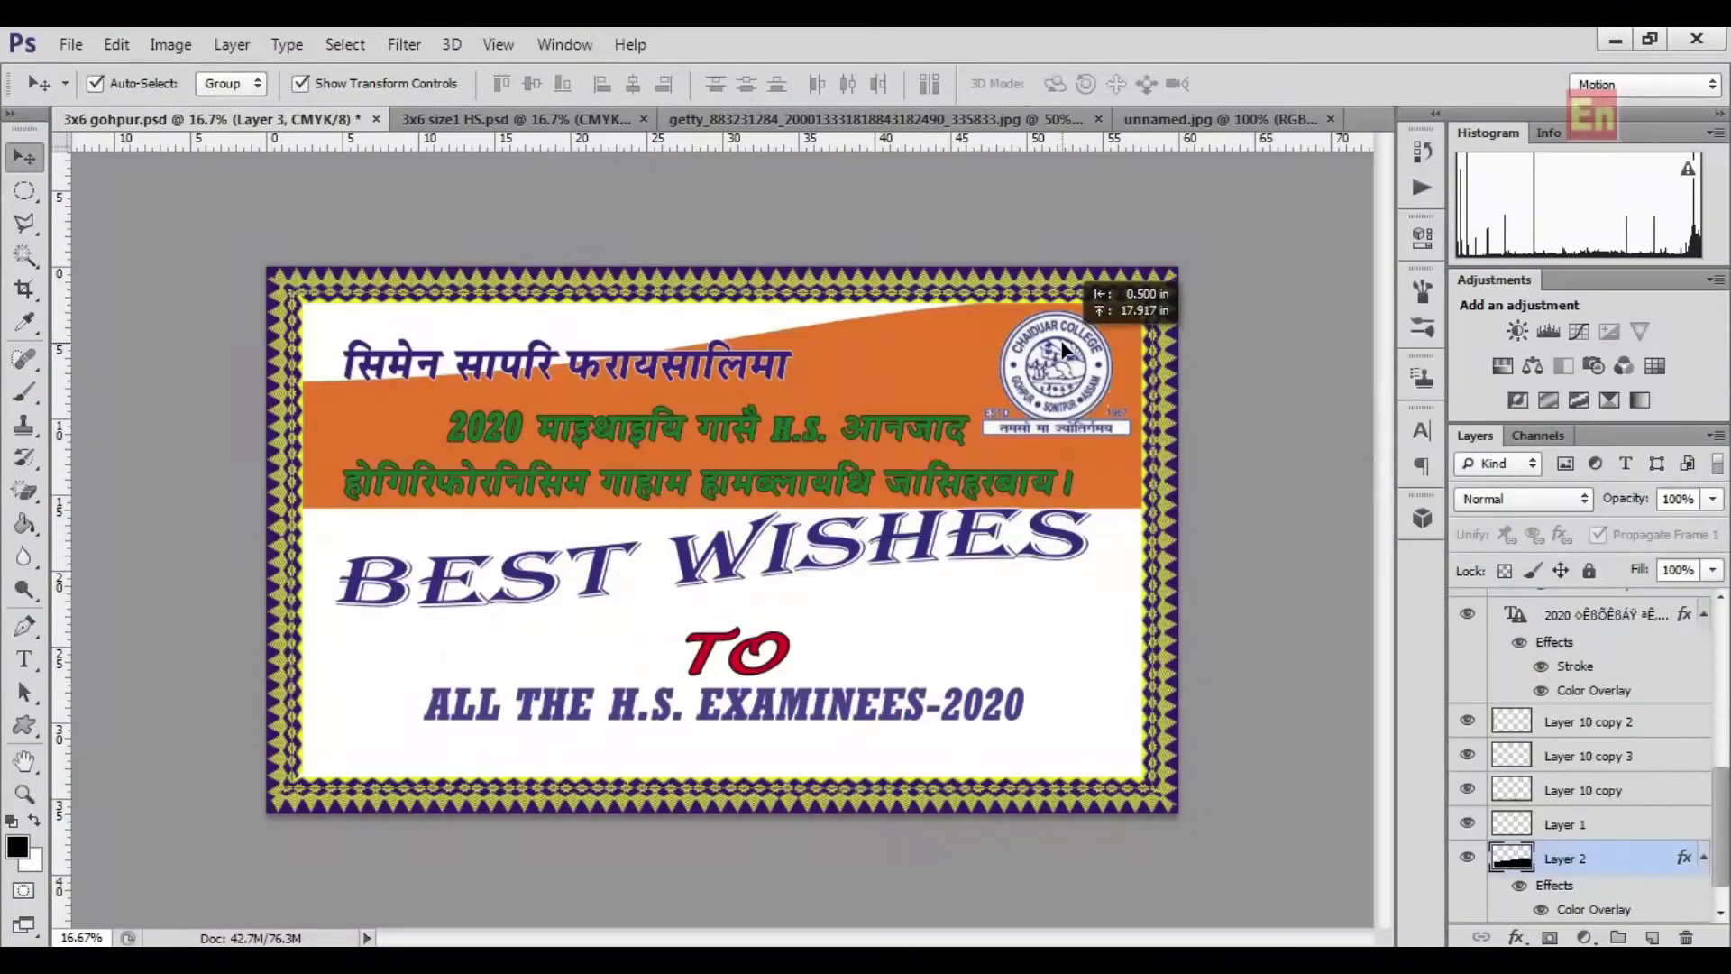
Move the orange wave shape up behind the college logo and the heading text
drag(1062, 341, 1062, 342)
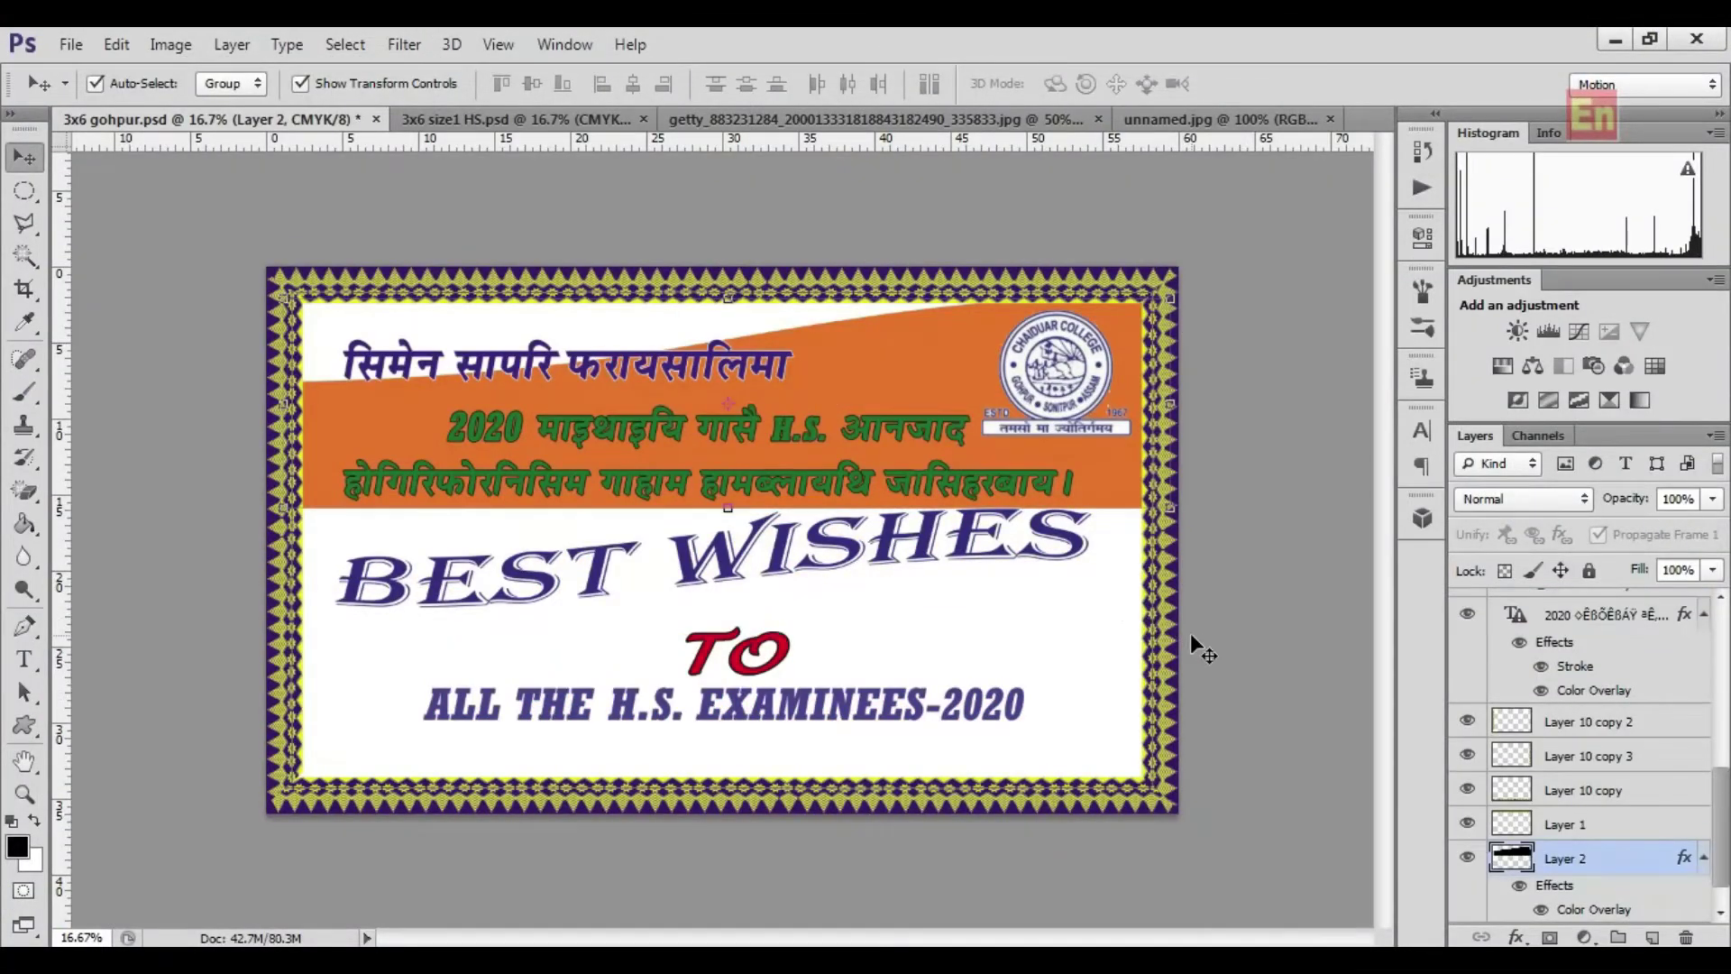
key(ctrl+plus)
key(ctrl+plus)
drag(1334, 444, 1167, 490)
key(ctrl+plus)
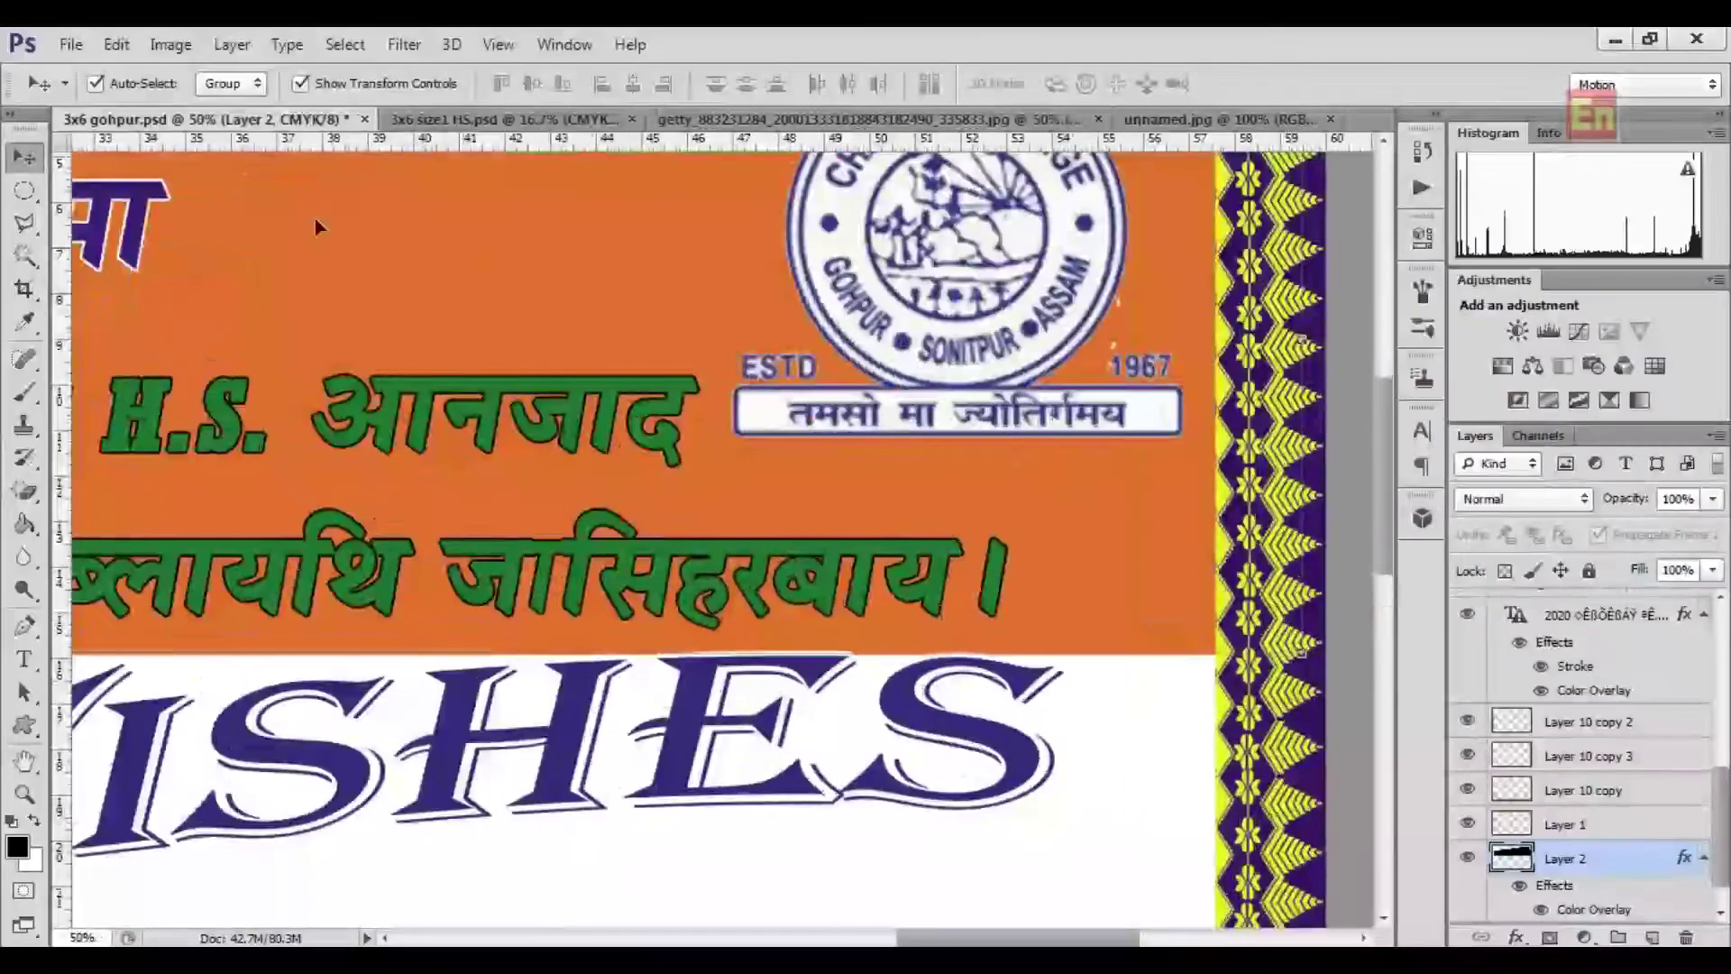
Delete the stray light specks around the college logo on Layer 3 using elliptical selections
drag(23, 253, 135, 281)
click(24, 157)
click(942, 255)
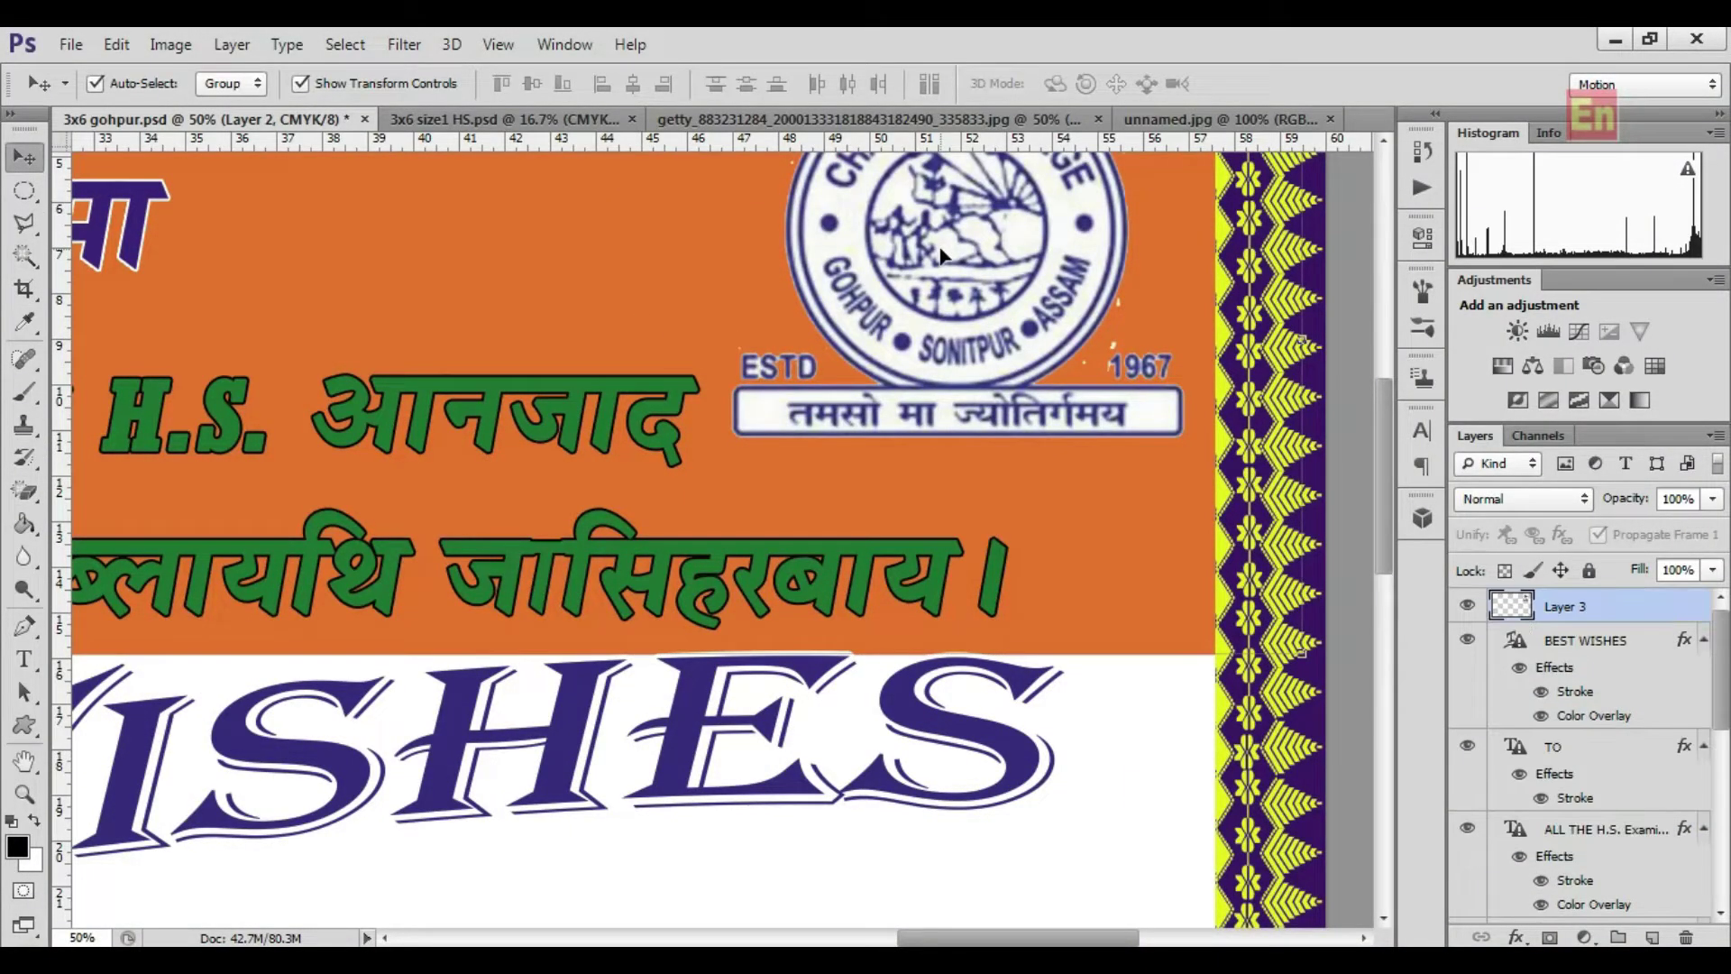
drag(23, 190, 126, 186)
drag(649, 311, 758, 365)
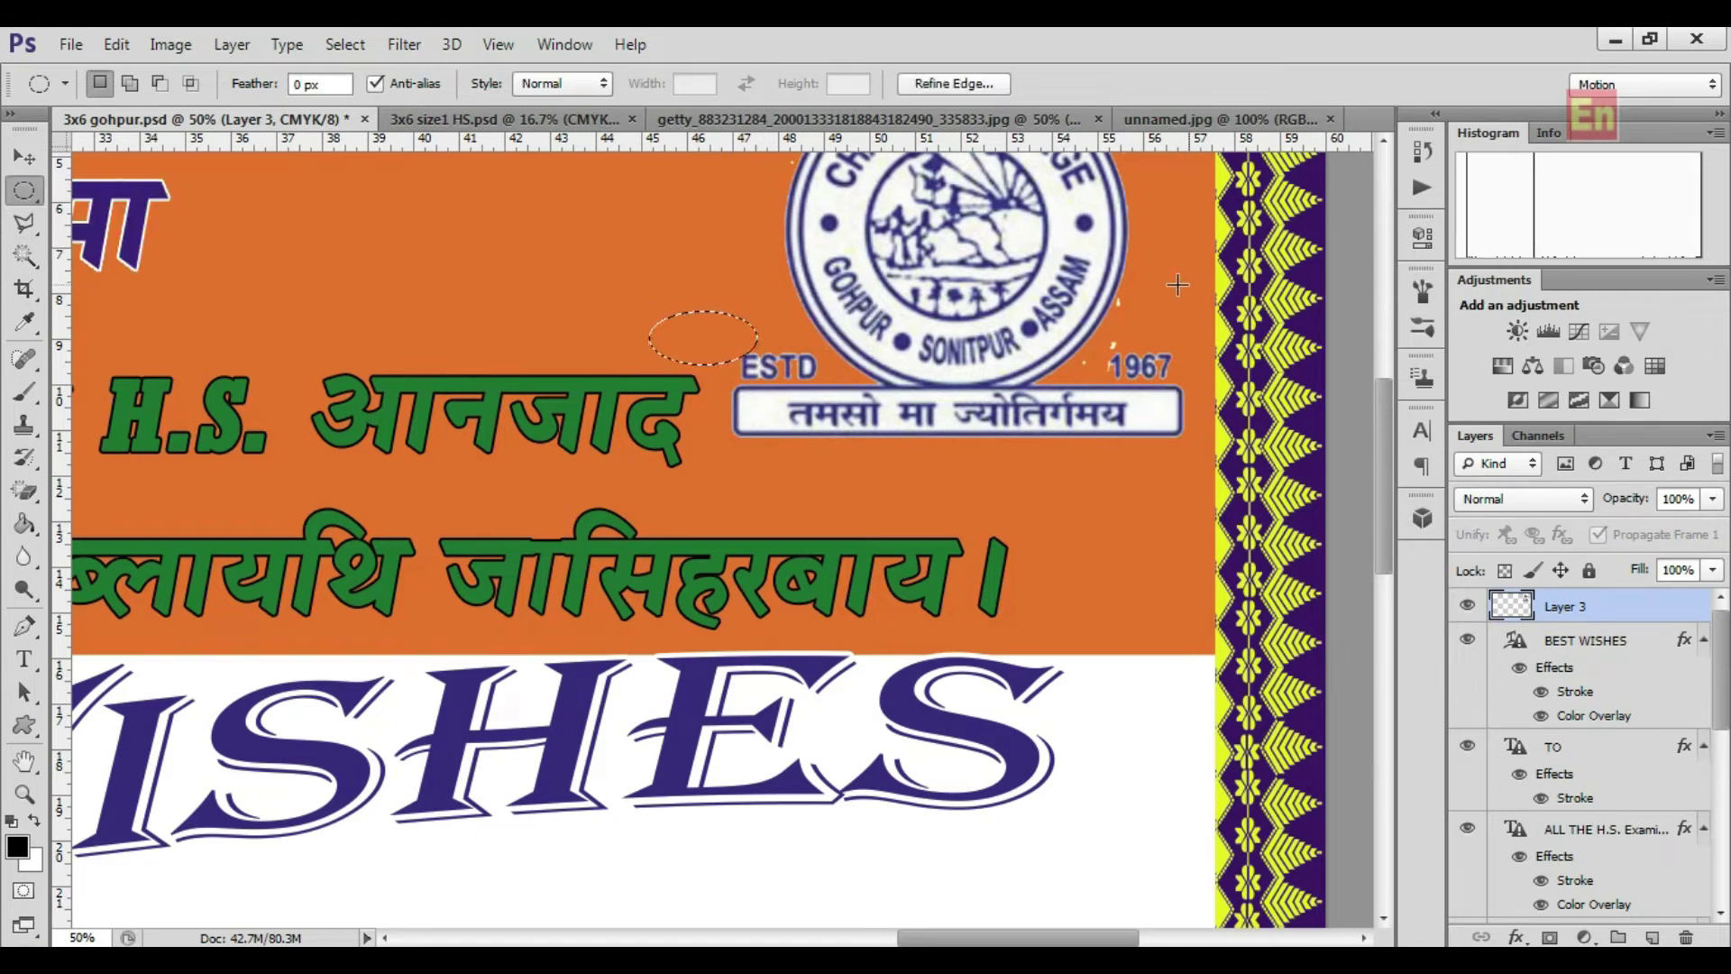
drag(1163, 305, 1160, 313)
click(1134, 356)
mouse_move(1089, 358)
mouse_down()
mouse_move(1112, 397)
mouse_move(1085, 369)
mouse_move(1103, 376)
mouse_up()
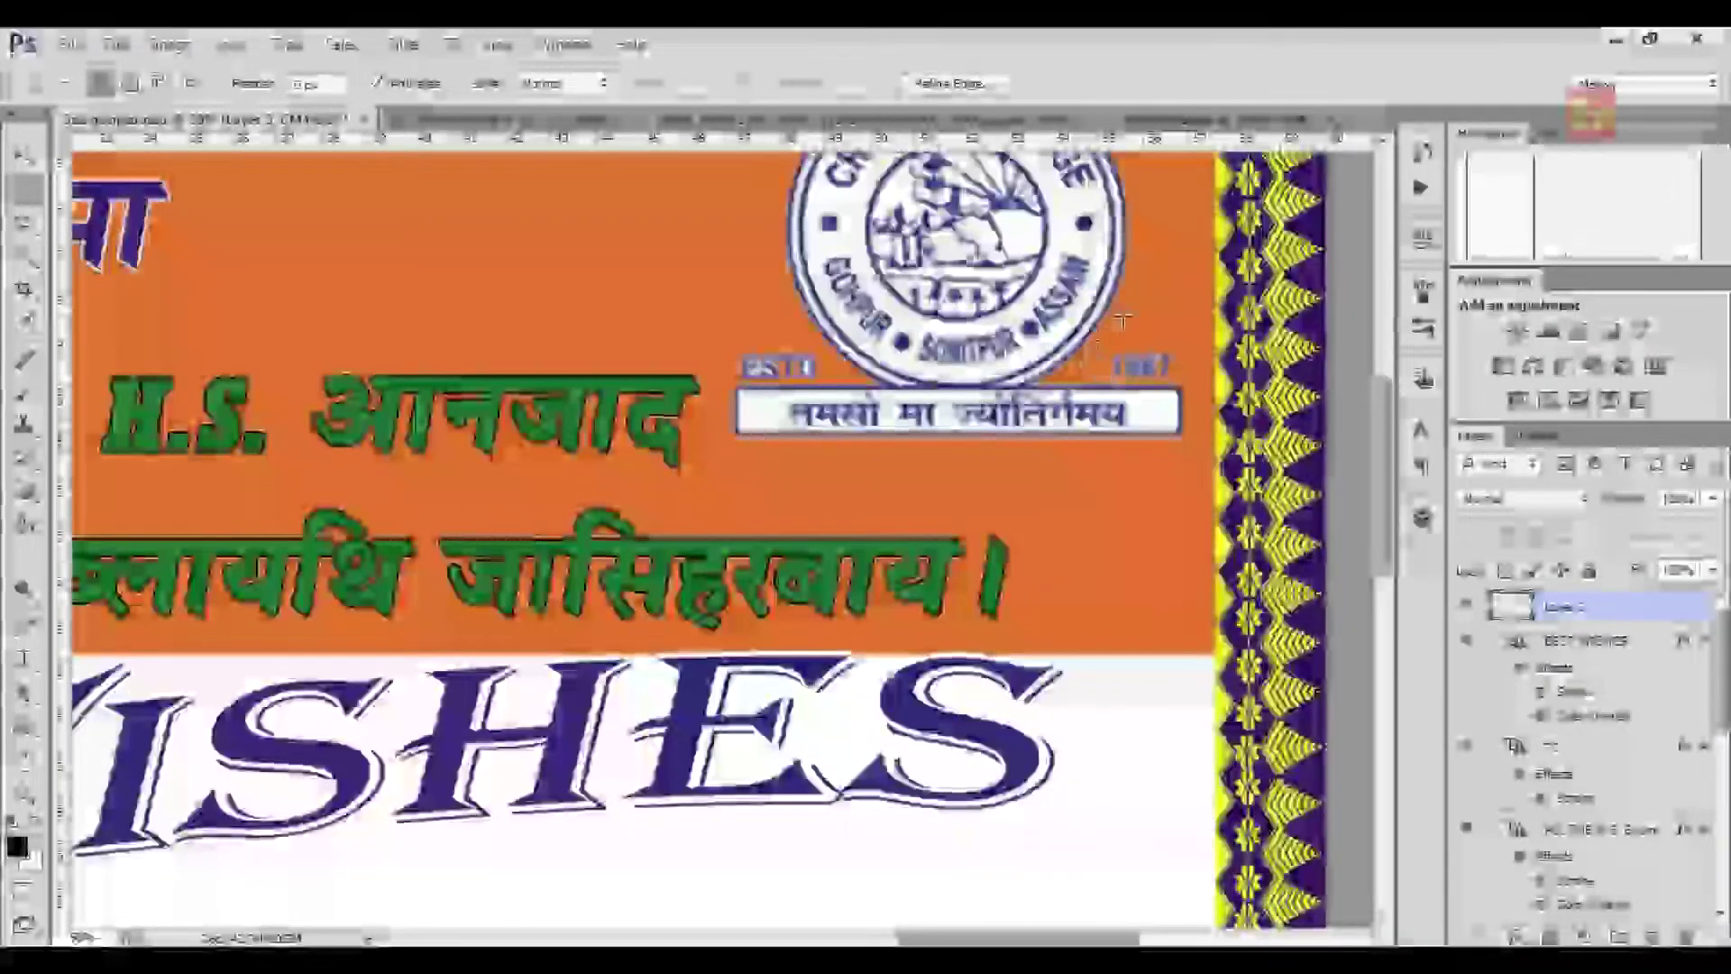
scroll(1170, 281, up, 3)
scroll(1169, 281, up, 1)
mouse_move(1169, 282)
mouse_down()
mouse_move(1212, 414)
mouse_move(1153, 309)
mouse_move(1209, 407)
mouse_up()
key(ctrl+d)
Switch to the Eraser tool and choose a brush preset for the logo layer
right_click(26, 492)
click(135, 484)
right_click(757, 350)
double_click(784, 483)
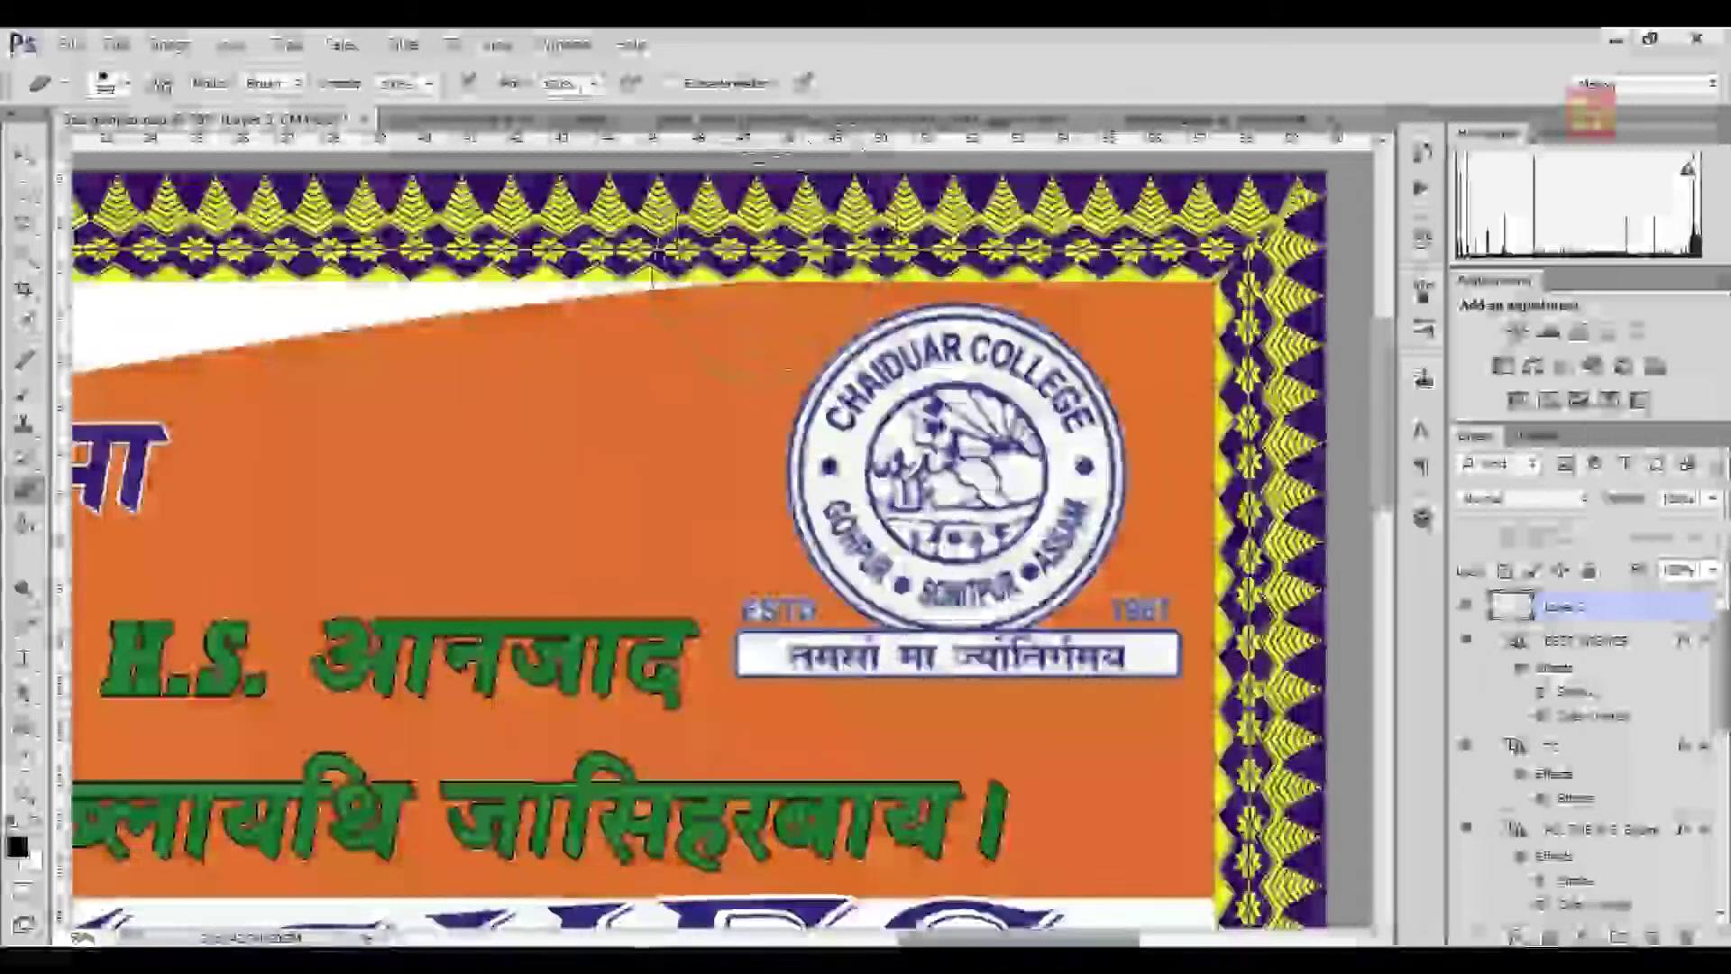
Adjust the tones of the college logo with a Curves adjustment
click(29, 153)
key(ctrl+m)
drag(1257, 204, 360, 153)
drag(333, 449, 300, 396)
click(591, 195)
Shift the college logo's colours toward blue with a Color Balance adjustment
key(ctrl+b)
drag(811, 239, 320, 222)
drag(339, 403, 431, 410)
drag(329, 336, 484, 354)
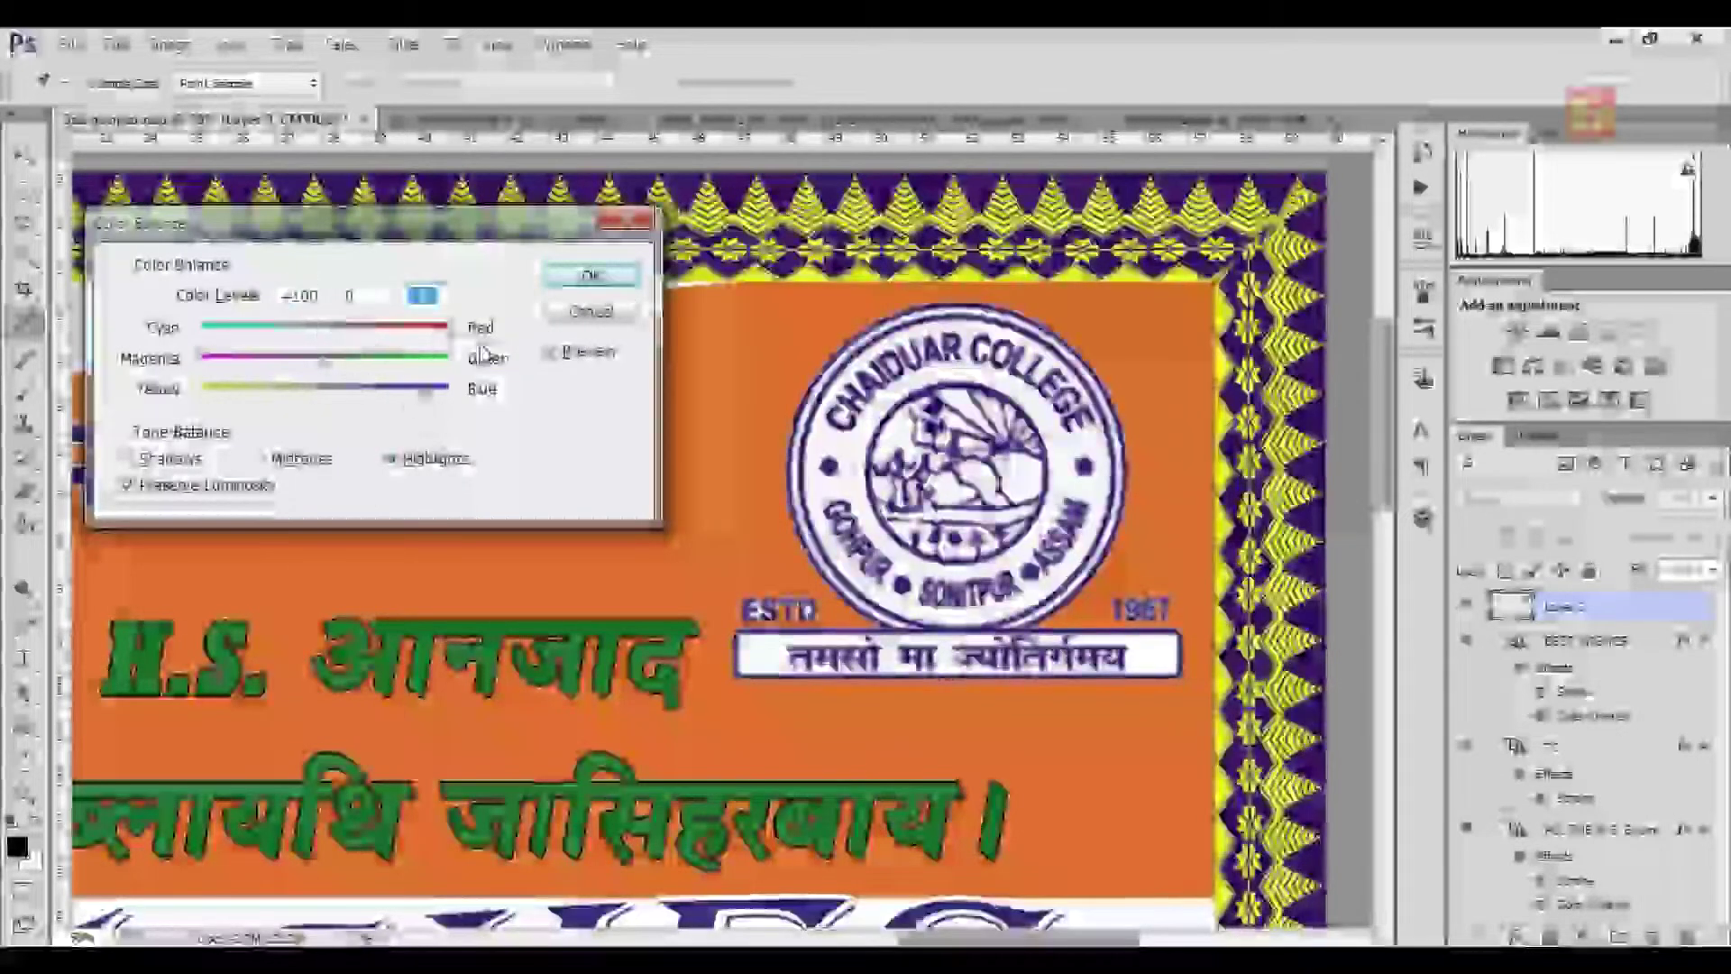
mouse_move(242, 343)
mouse_down()
mouse_move(449, 363)
mouse_move(247, 364)
mouse_up()
click(594, 281)
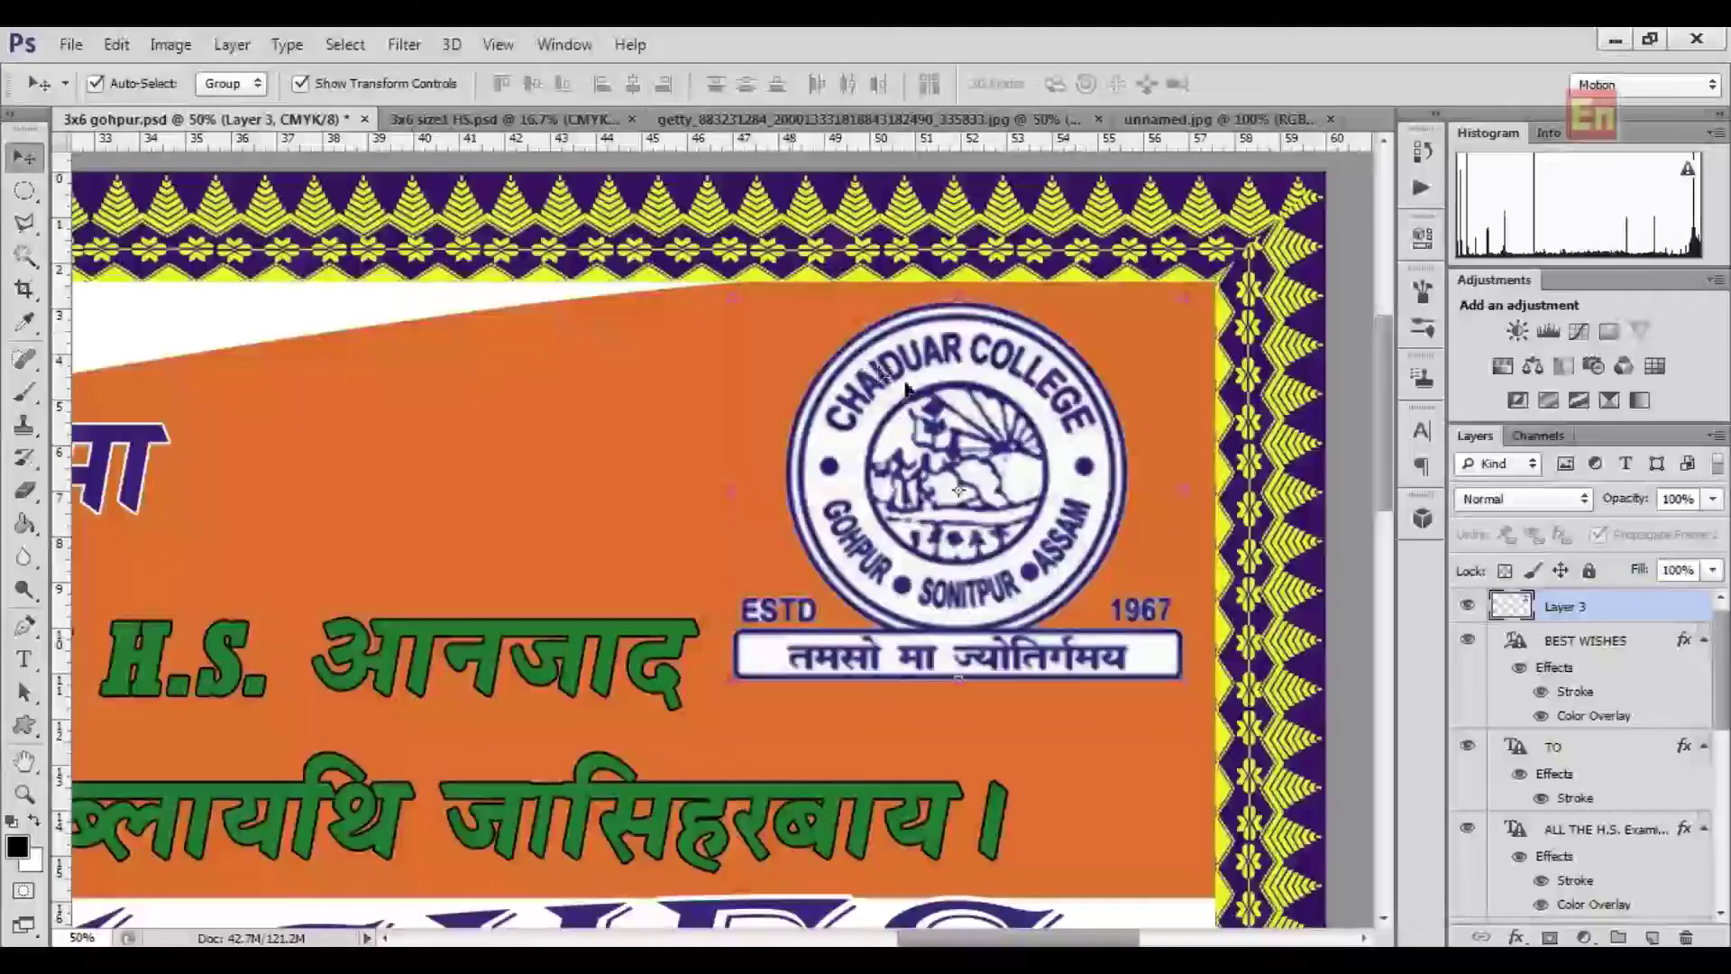
Move the orange wave shape back down to the bottom of the banner
key(ctrl+minus)
key(ctrl+minus)
key(ctrl+minus)
key(ctrl+minus)
key(ctrl+minus)
click(995, 490)
click(808, 462)
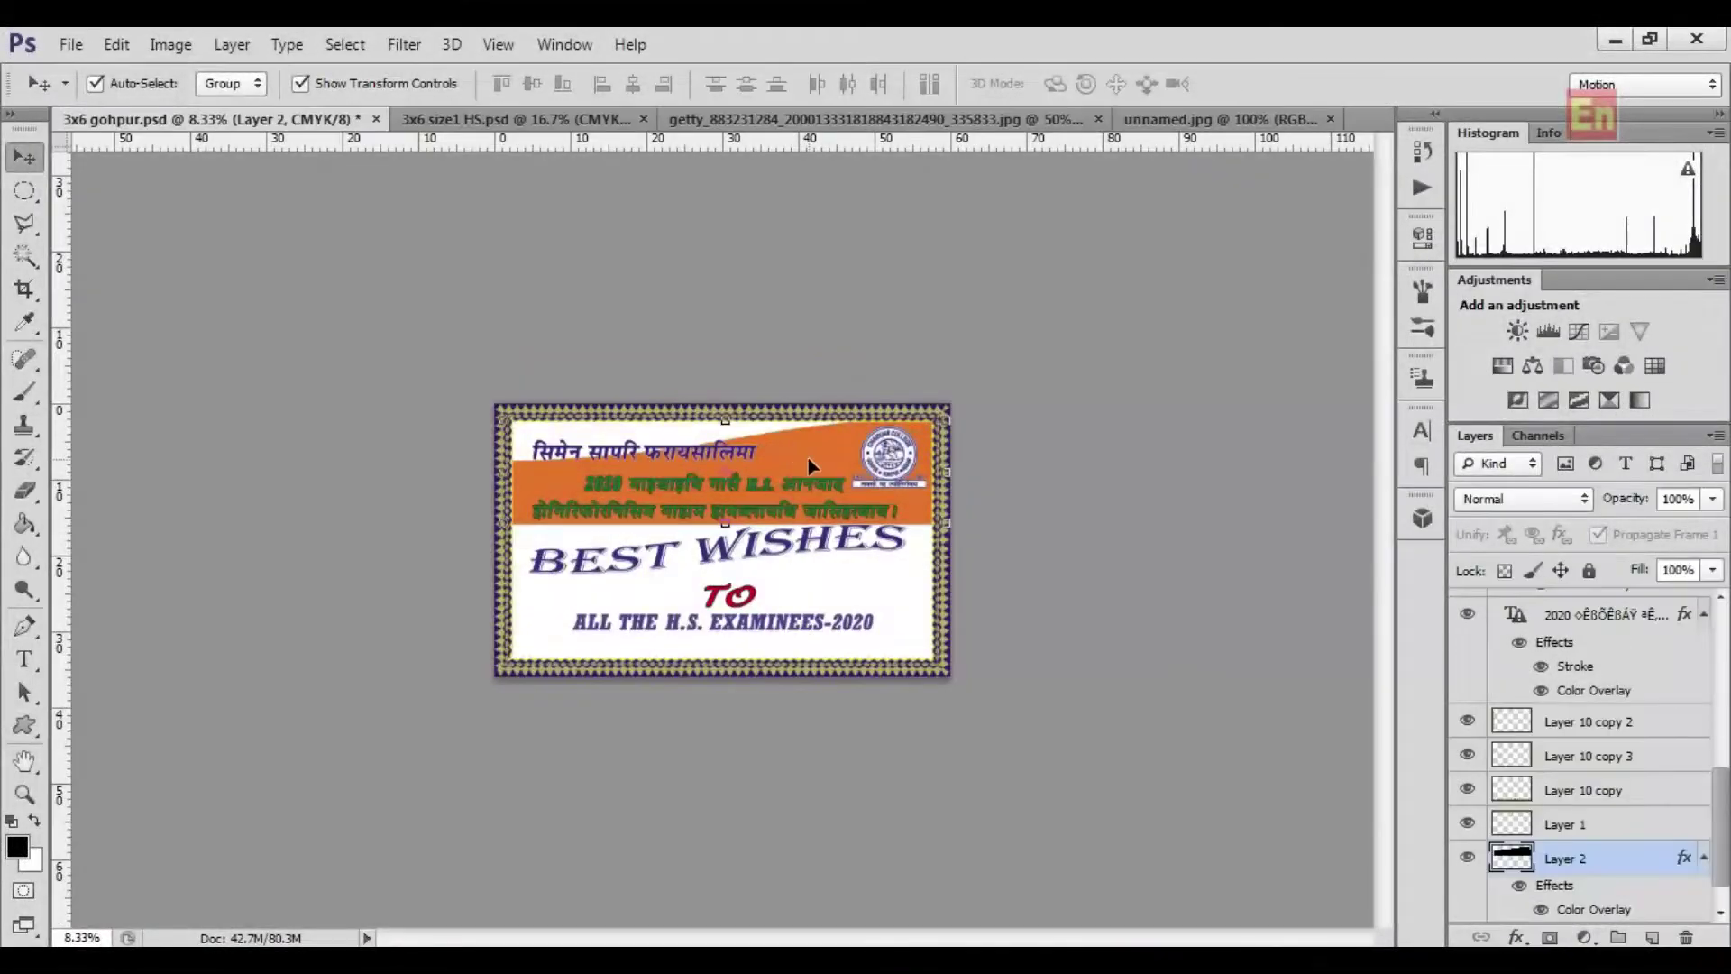
drag(808, 462, 803, 623)
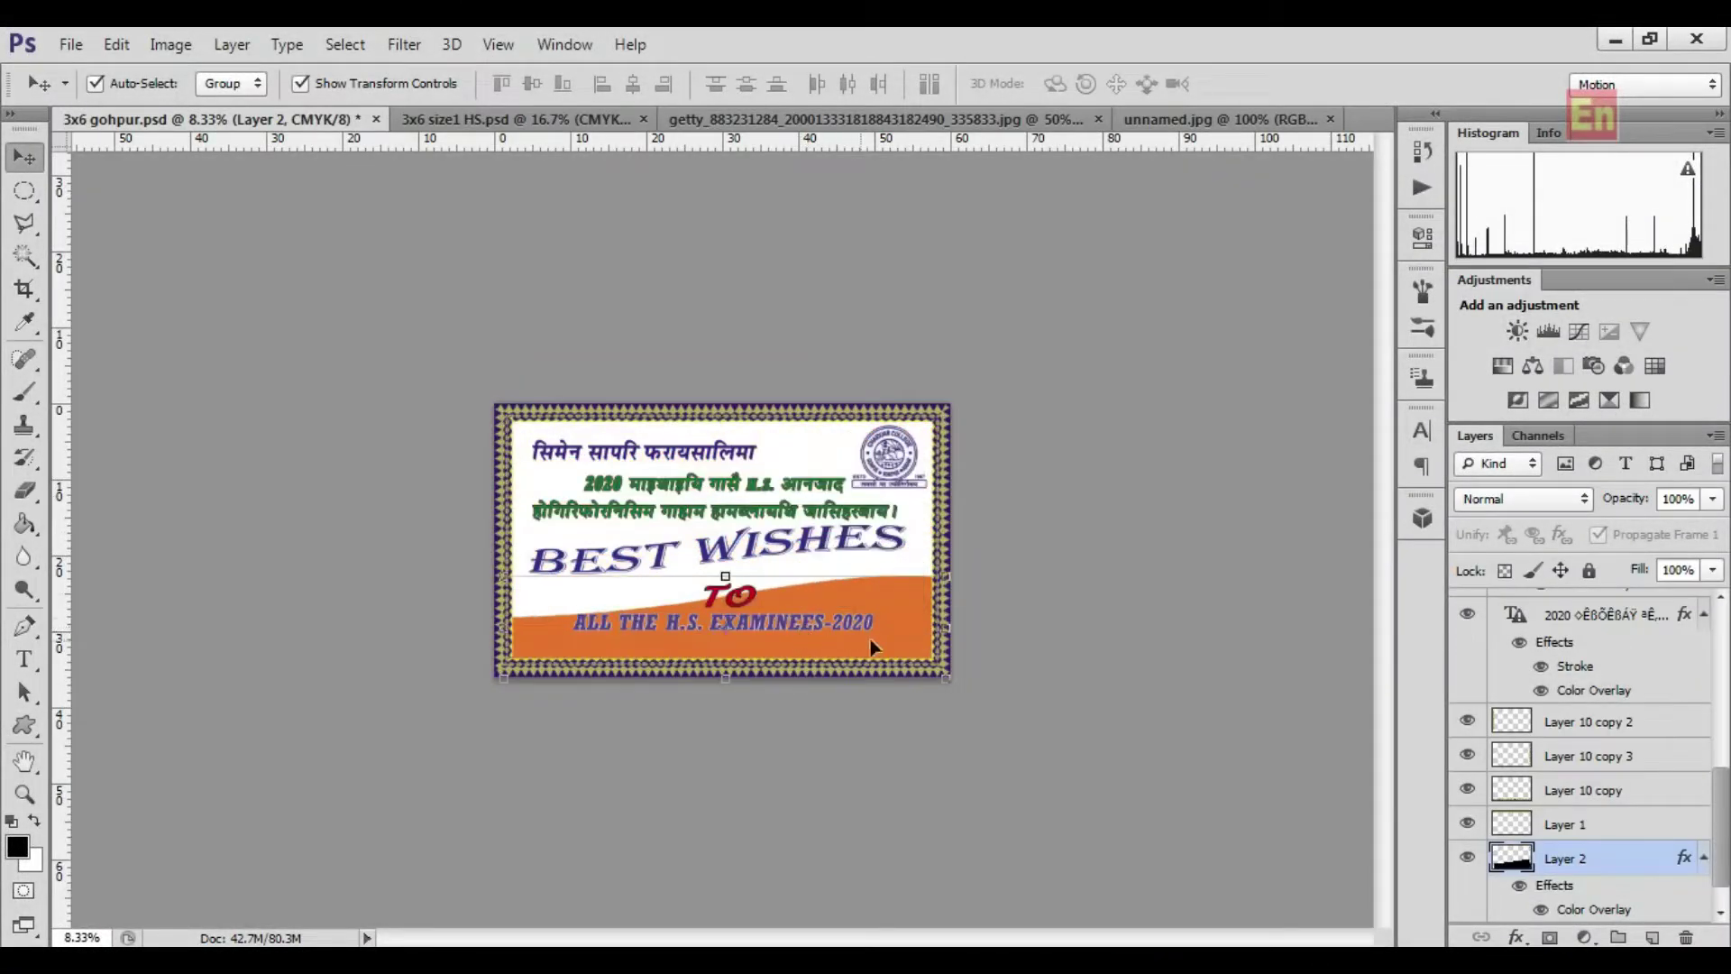
Change the Color Overlay of the green two-line 2020 text to a purple-magenta shade
key(ctrl+plus)
click(802, 505)
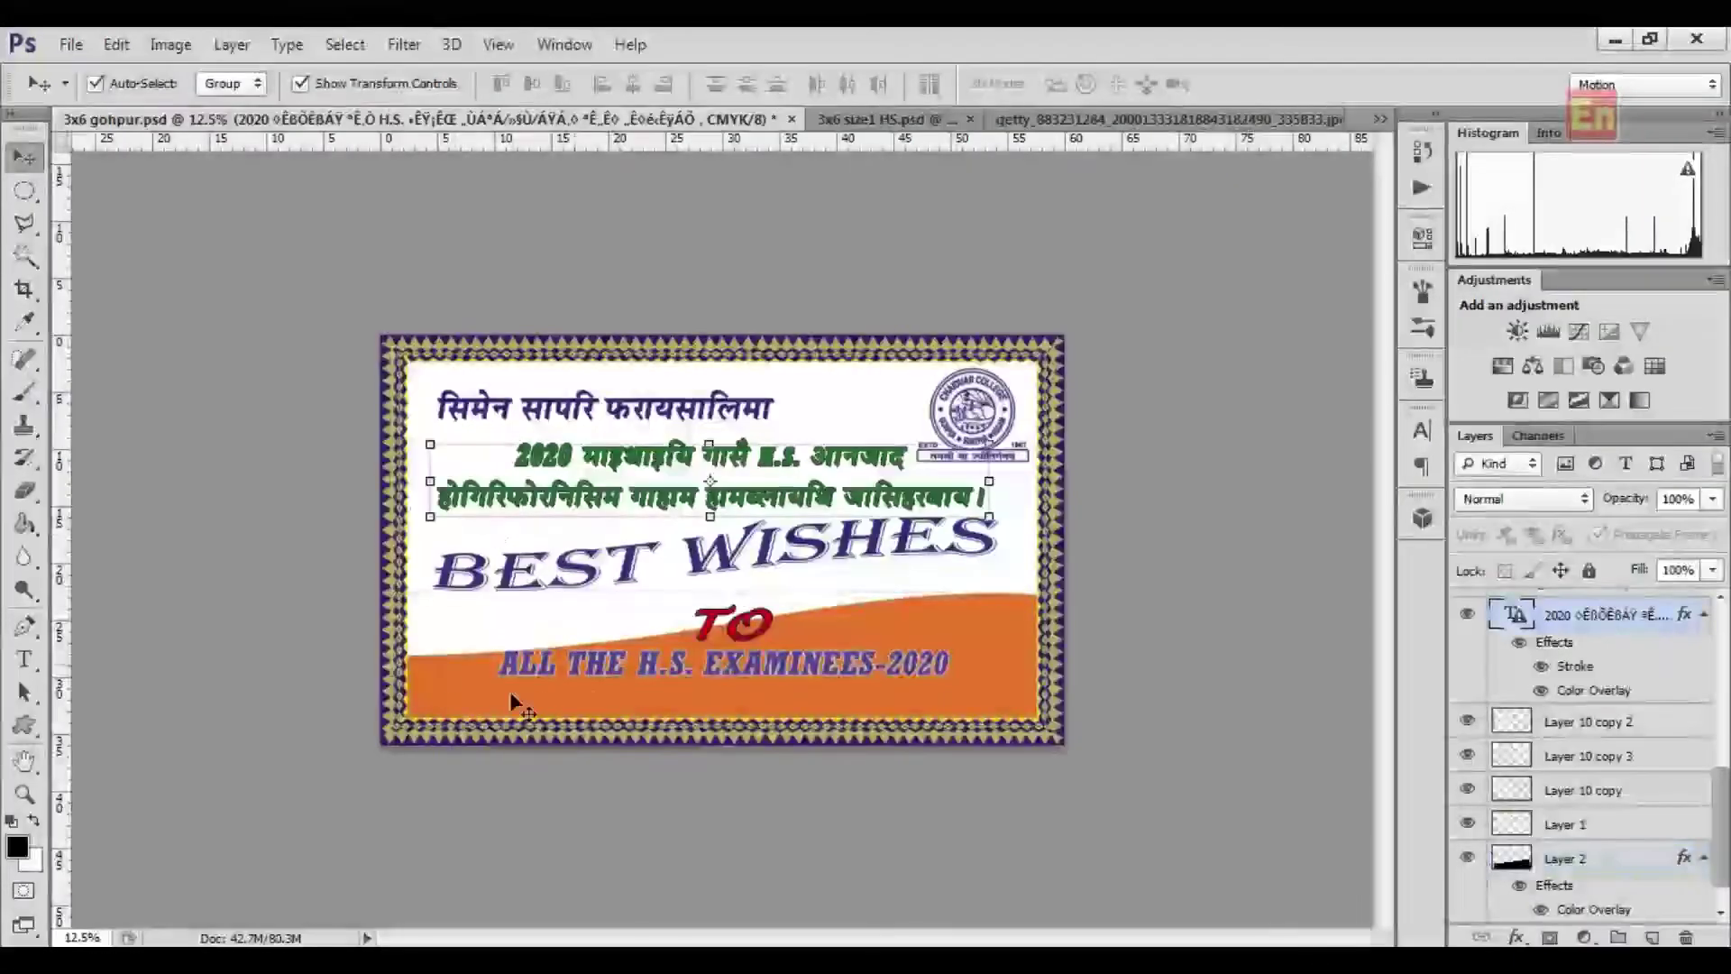
key(ctrl+plus)
click(232, 44)
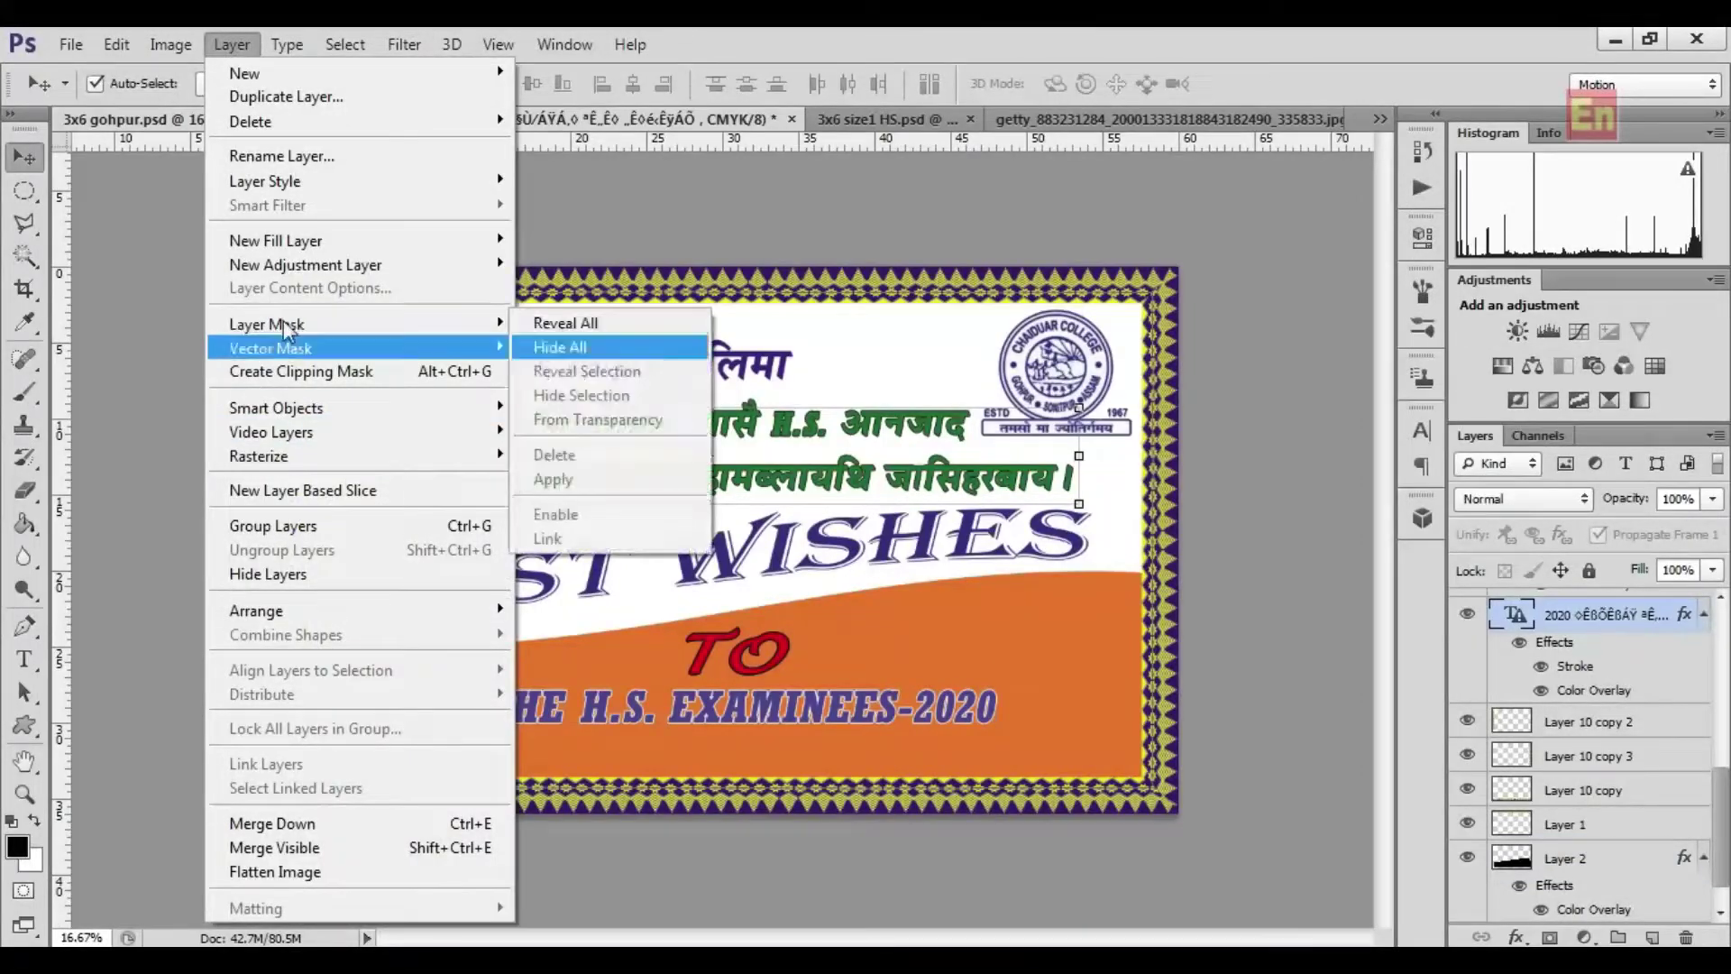
mouse_move(469, 182)
click(585, 336)
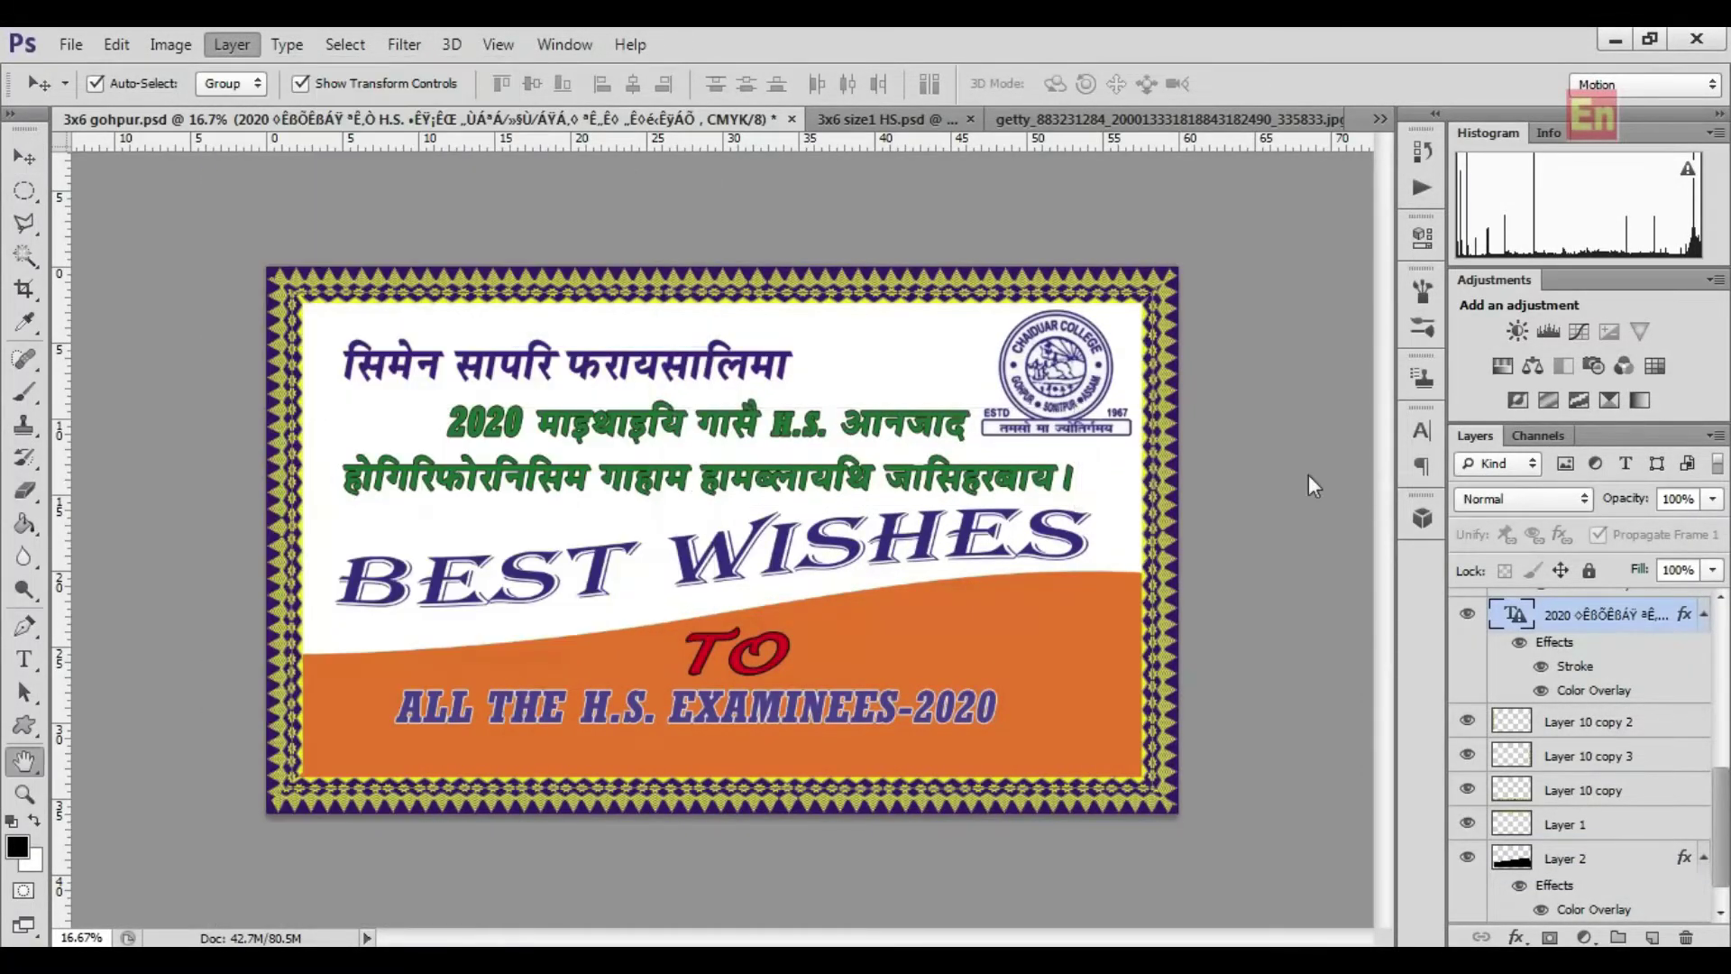
click(1181, 270)
drag(1141, 469, 1144, 424)
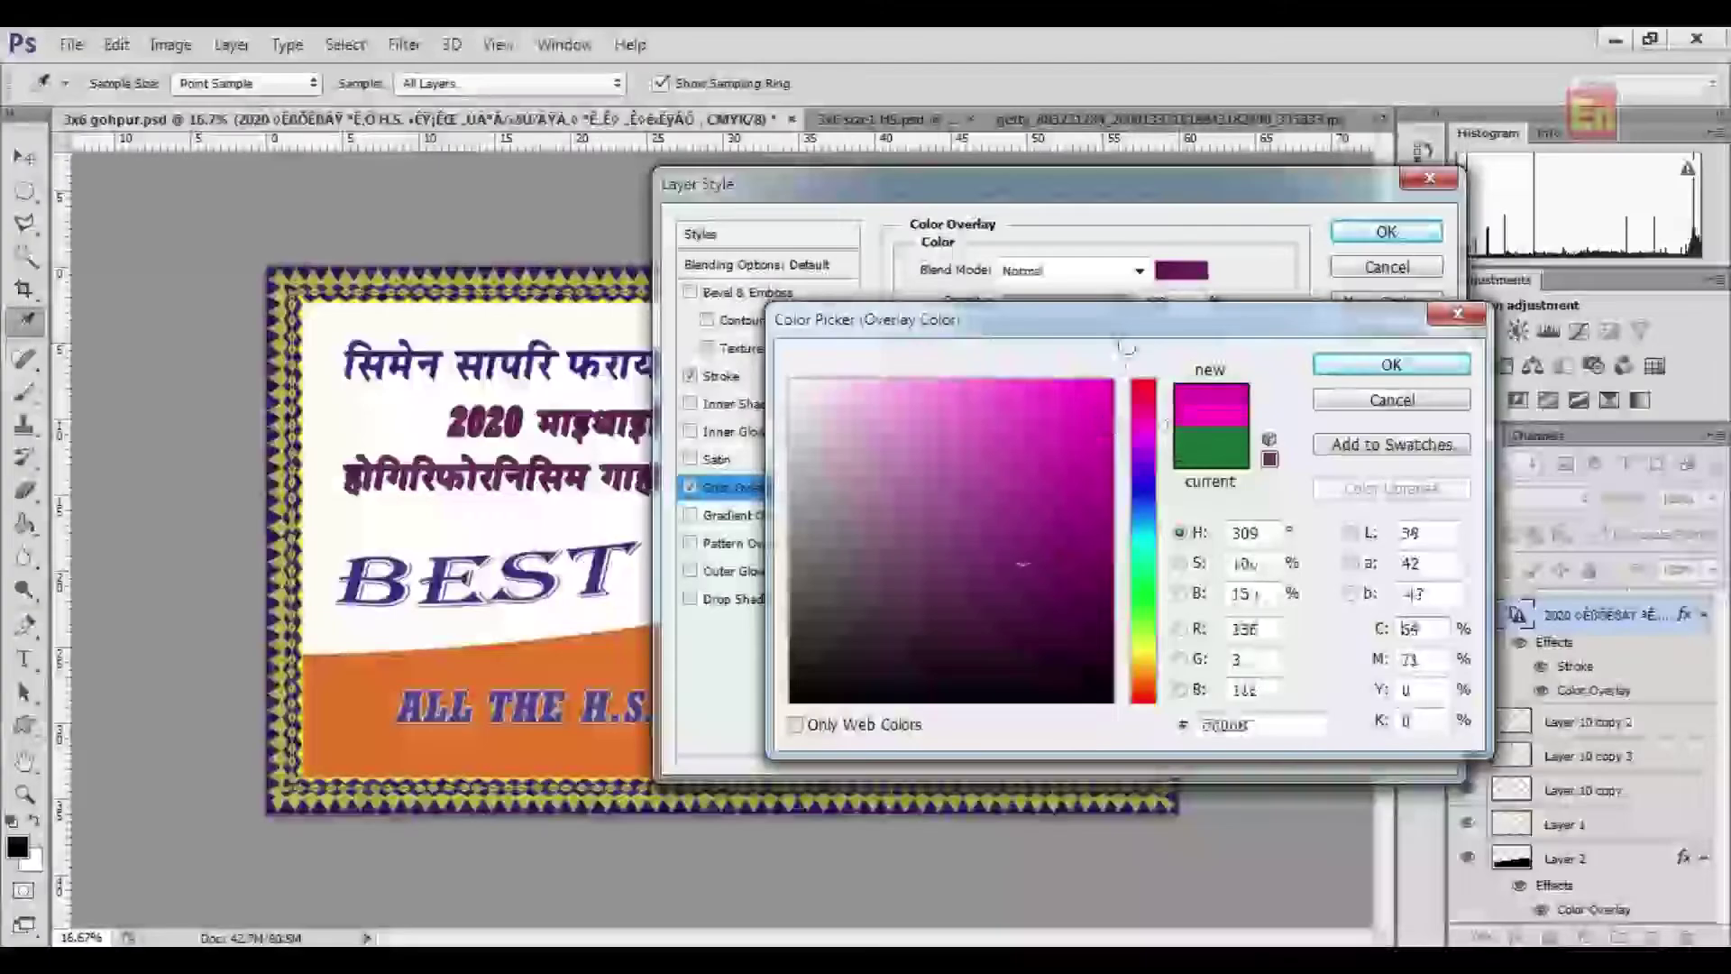
click(1392, 365)
click(1386, 232)
Remove the white area from the leaf picture on Layer 4 and scale it to about 54% in the banner's lower-left corner
key(v)
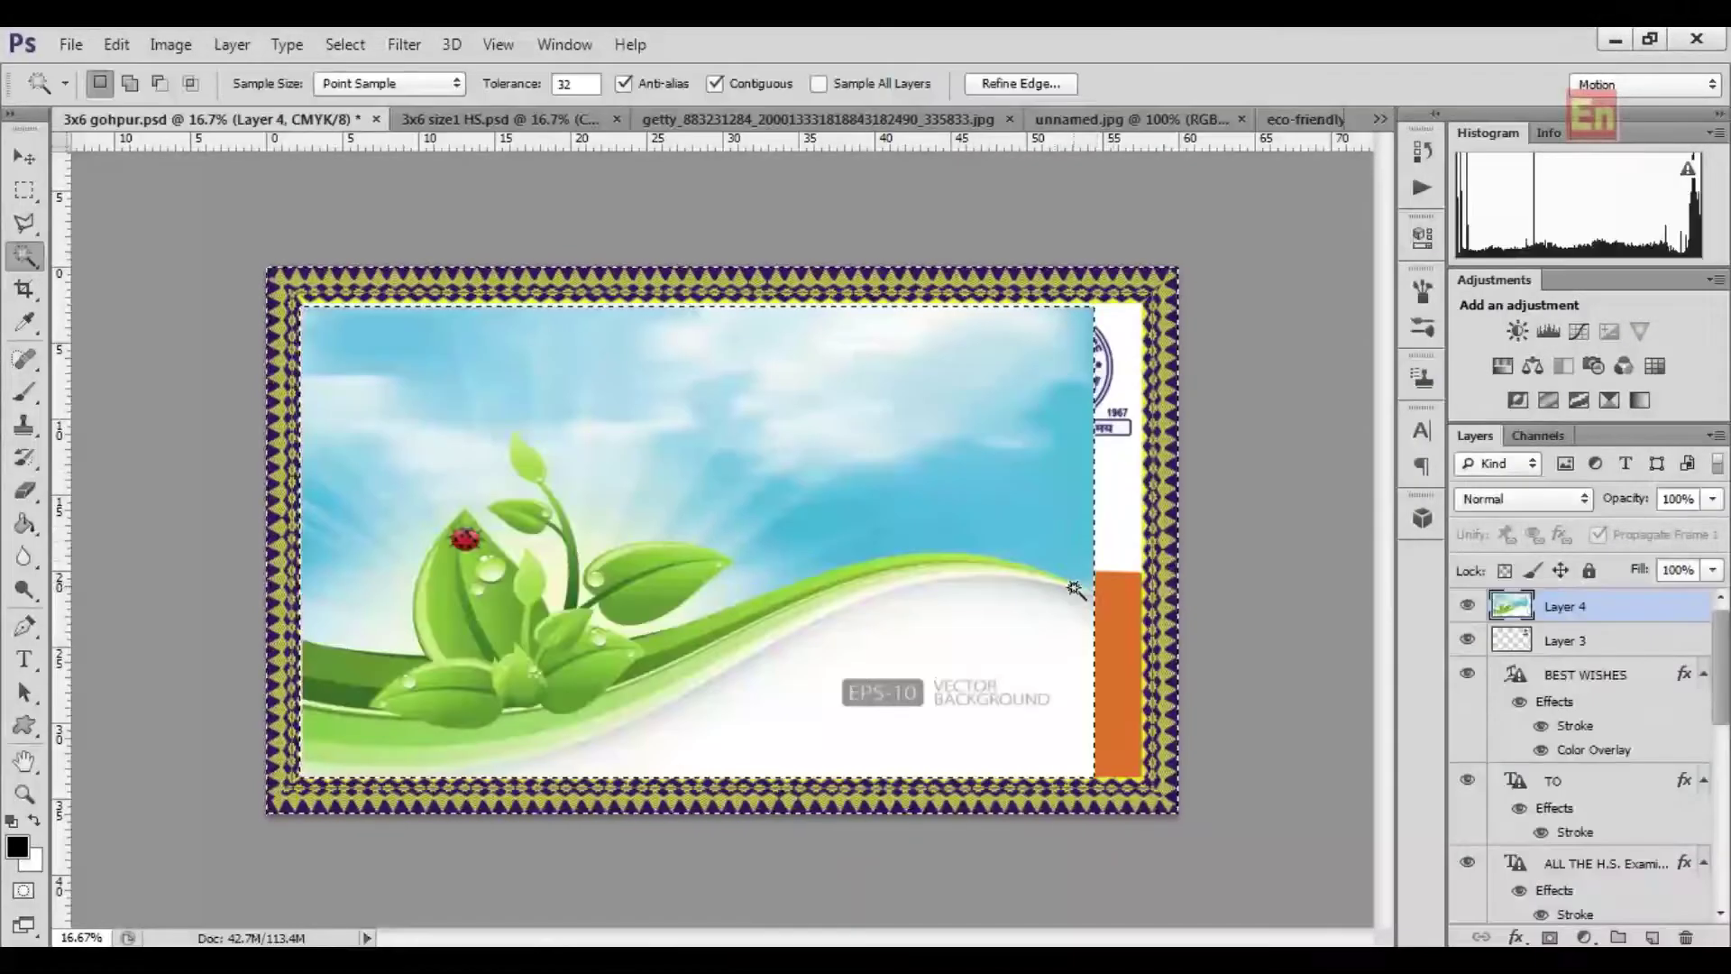
click(977, 675)
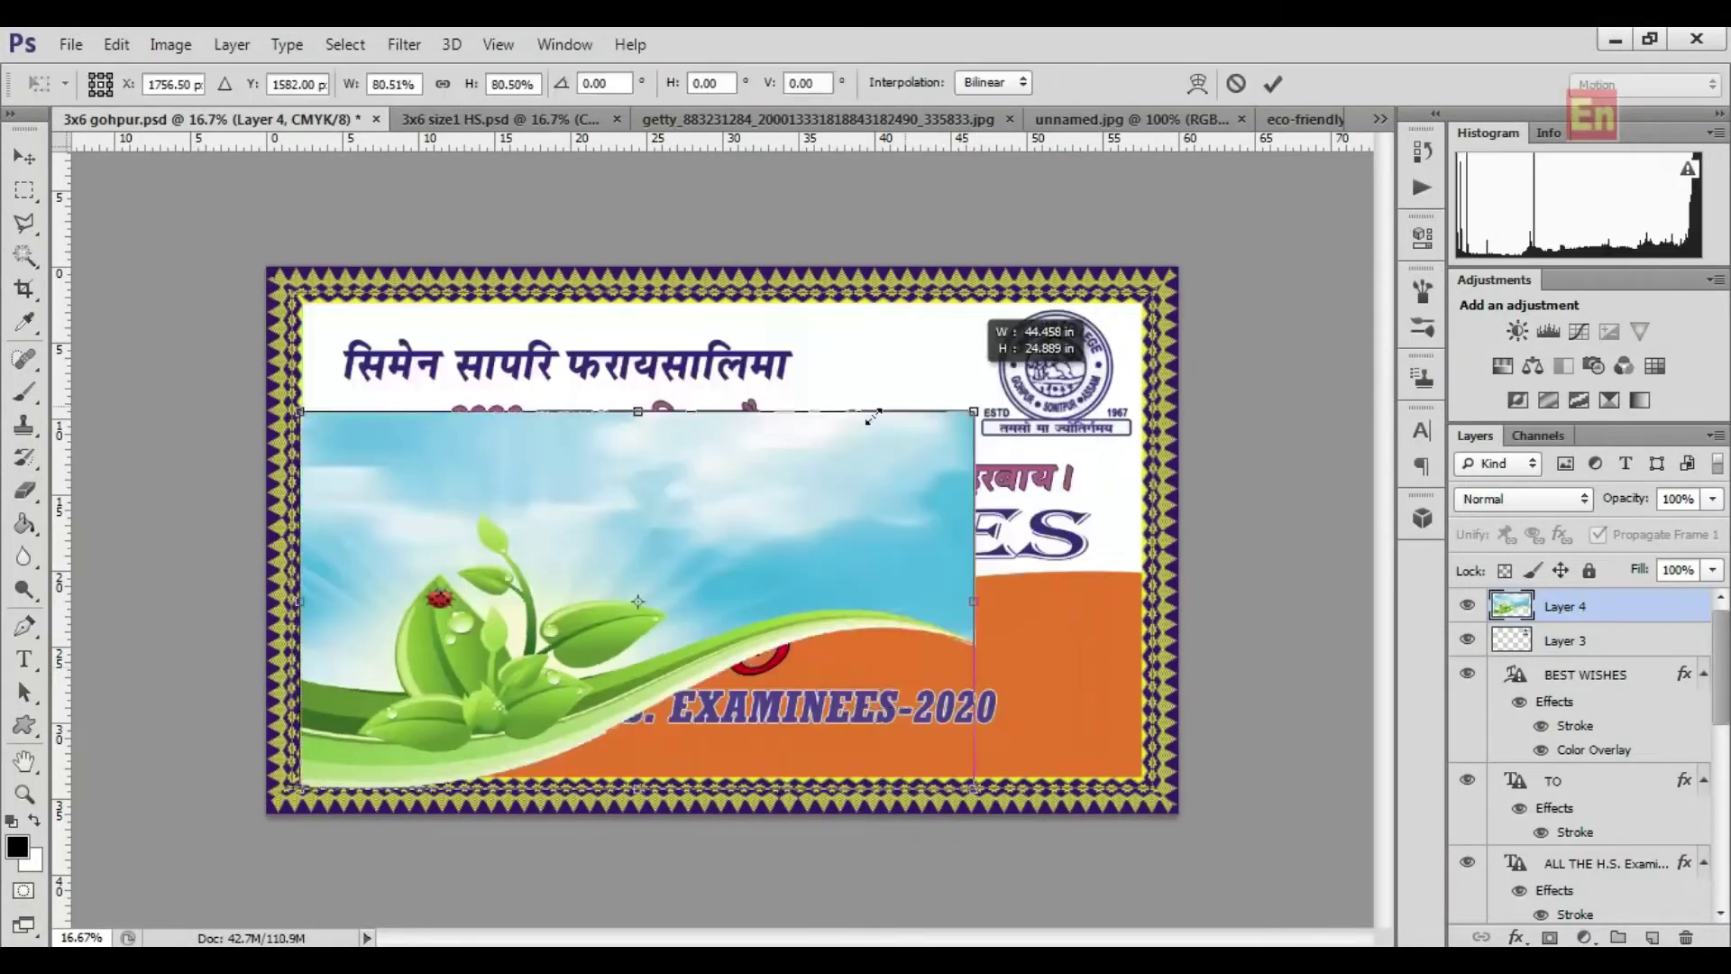
drag(965, 456, 754, 534)
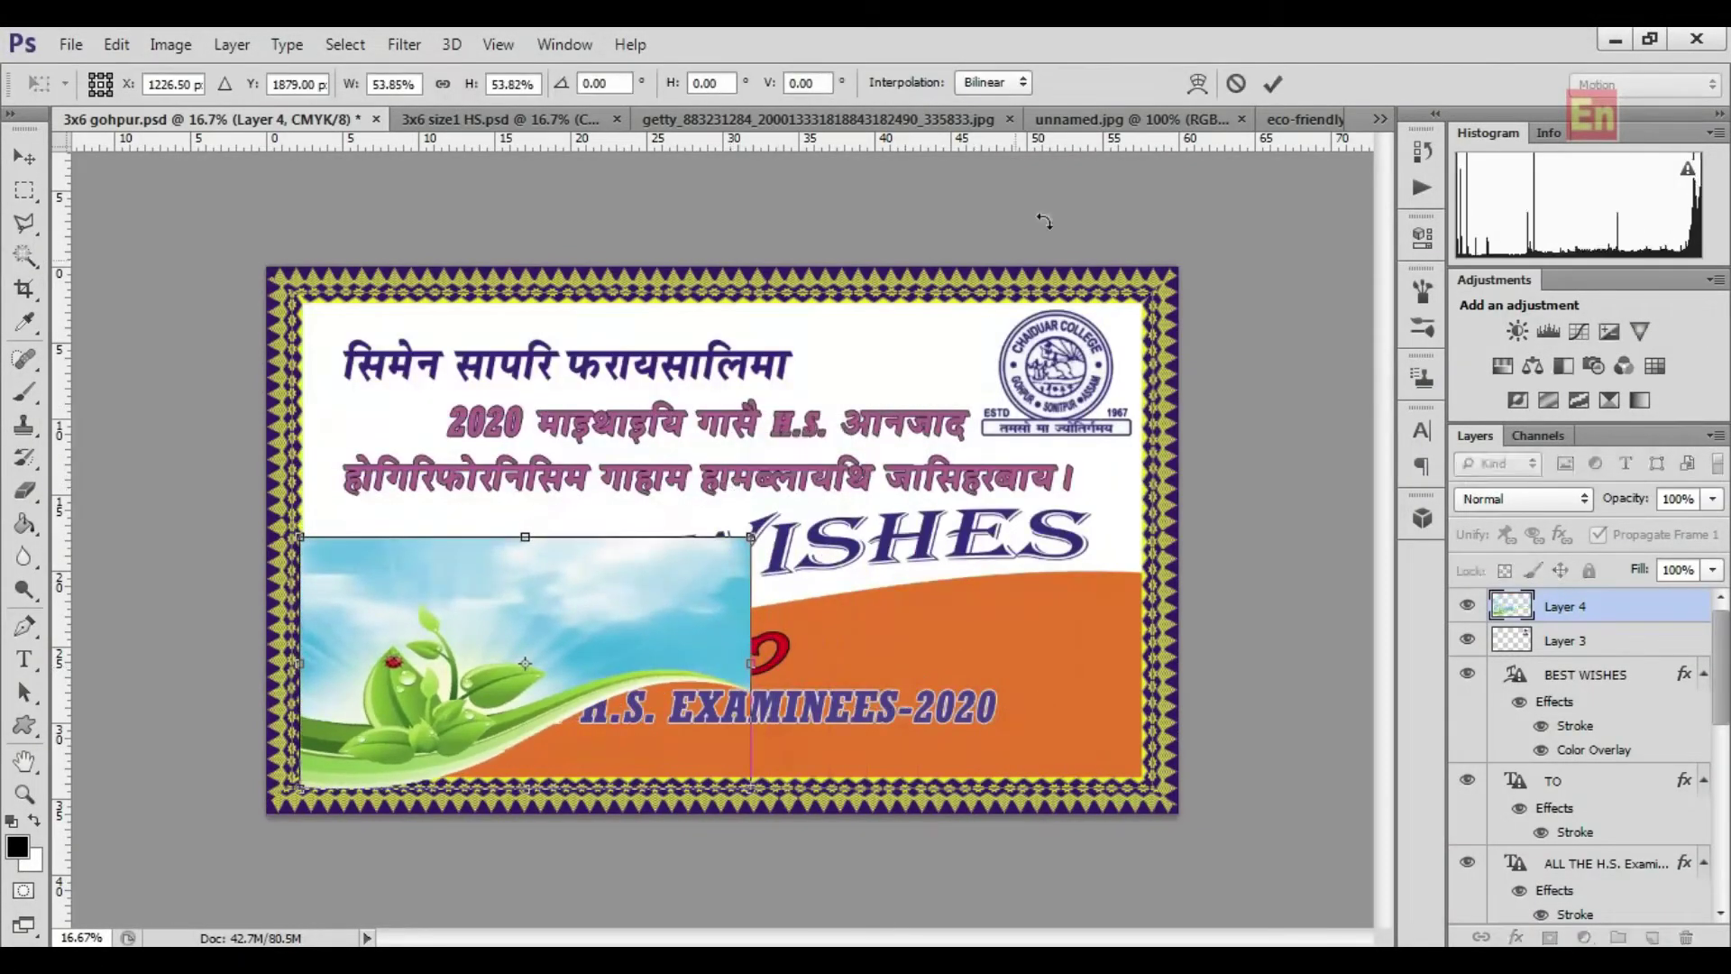
click(1270, 83)
Select the sky around the plant in the leaf picture with the Magic Wand and cut it out
click(35, 261)
click(136, 273)
click(597, 624)
click(362, 668)
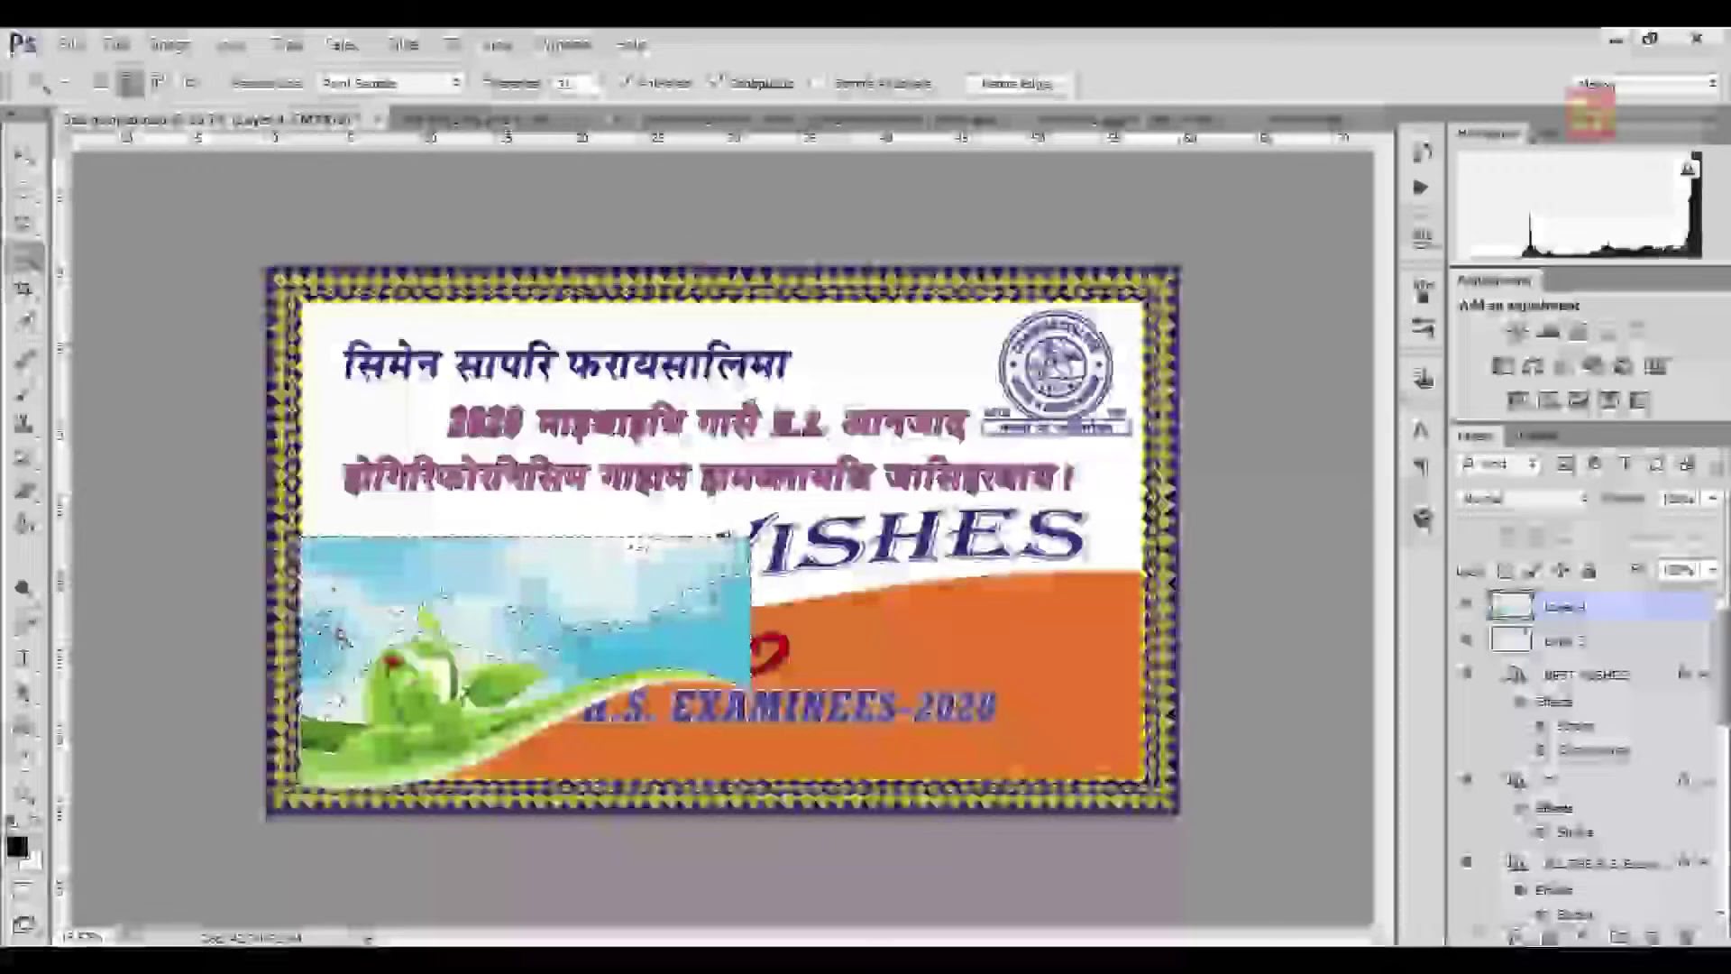
click(320, 676)
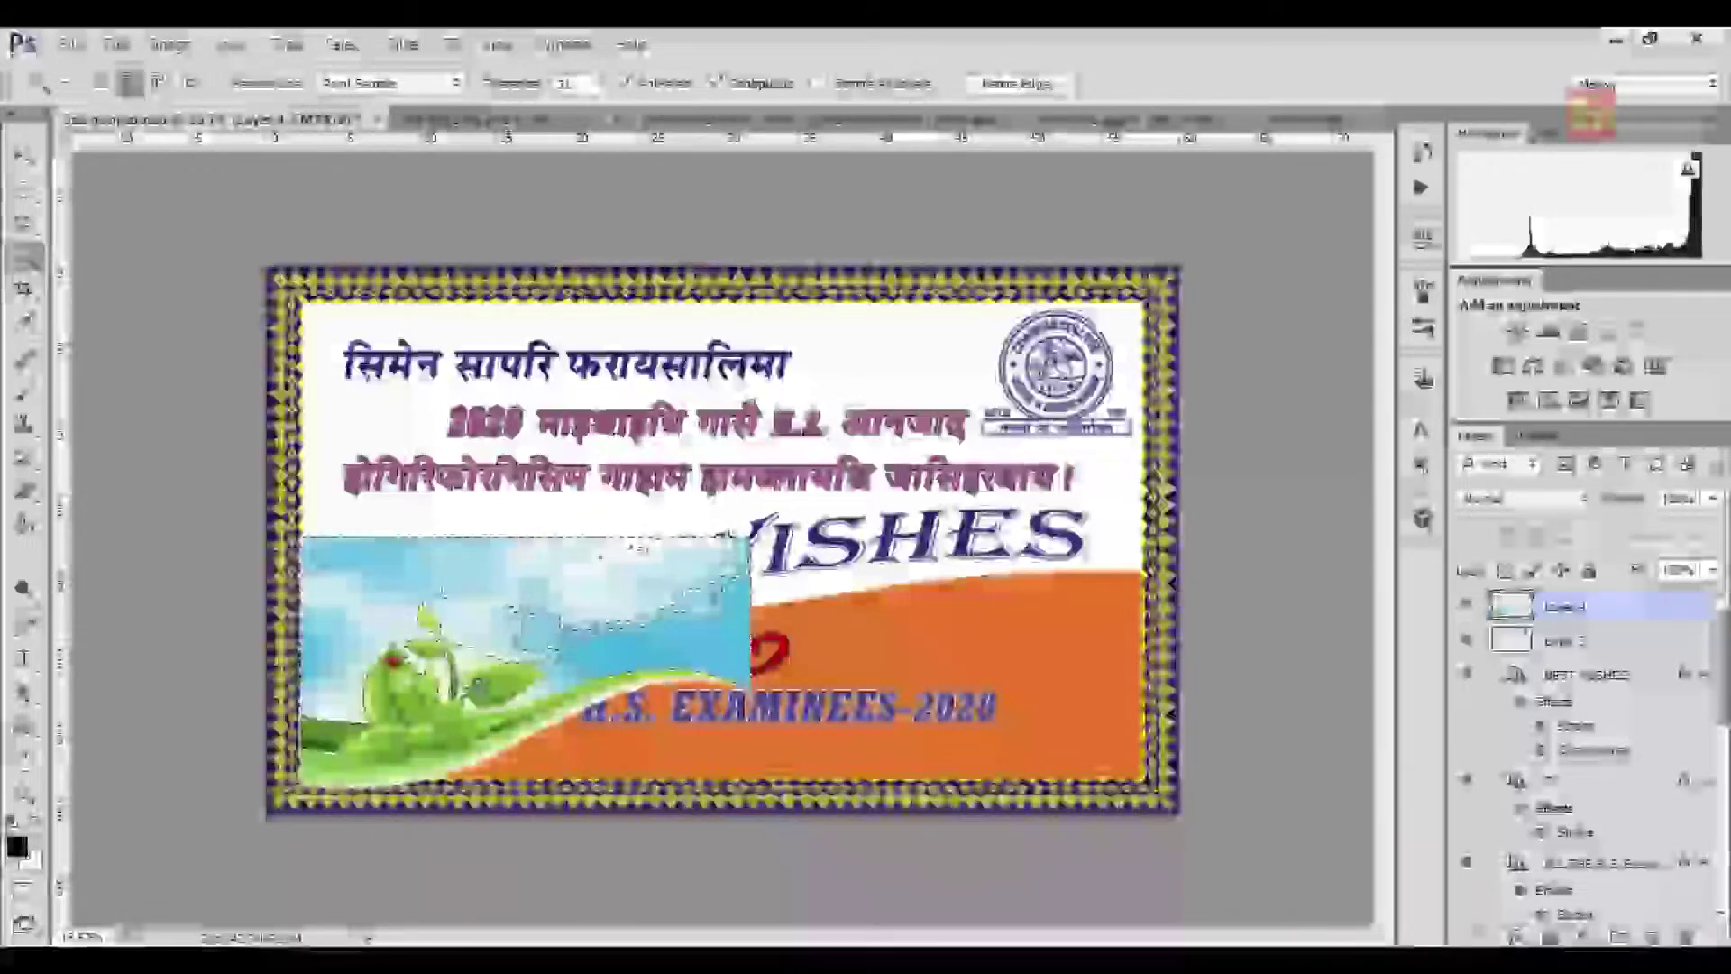
click(542, 617)
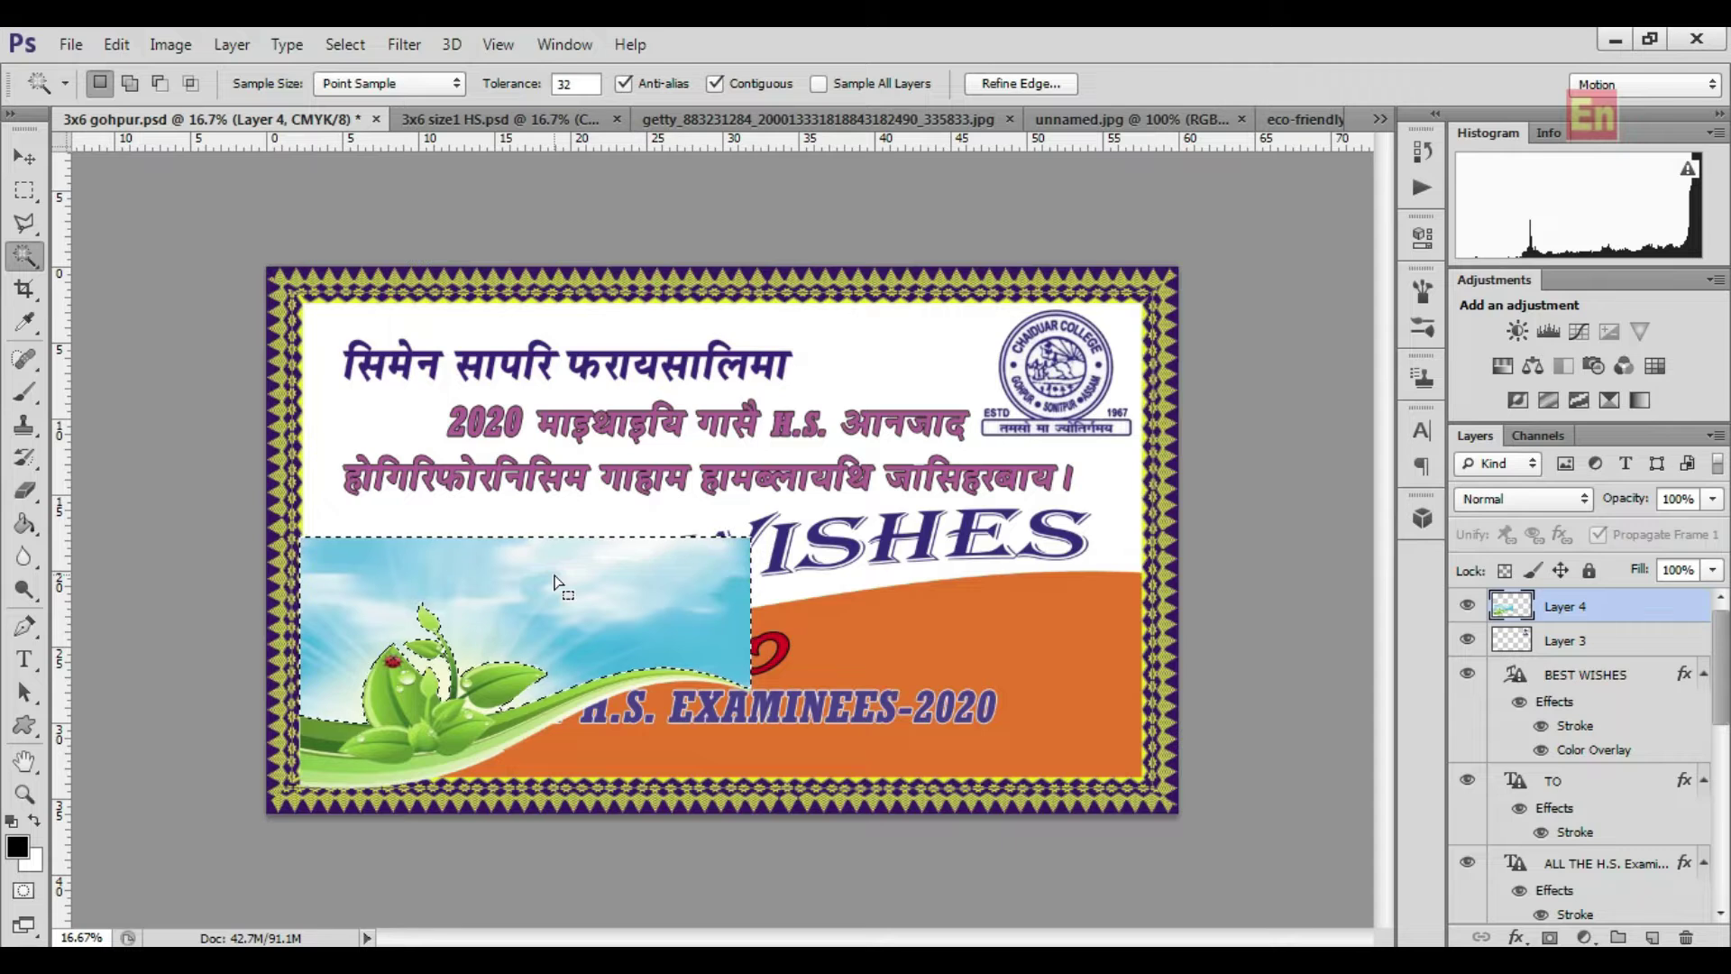
key(ctrl+x)
Place the cut sky as its own layer at the banner's top and stretch it across the frame's inner width
drag(674, 349, 616, 321)
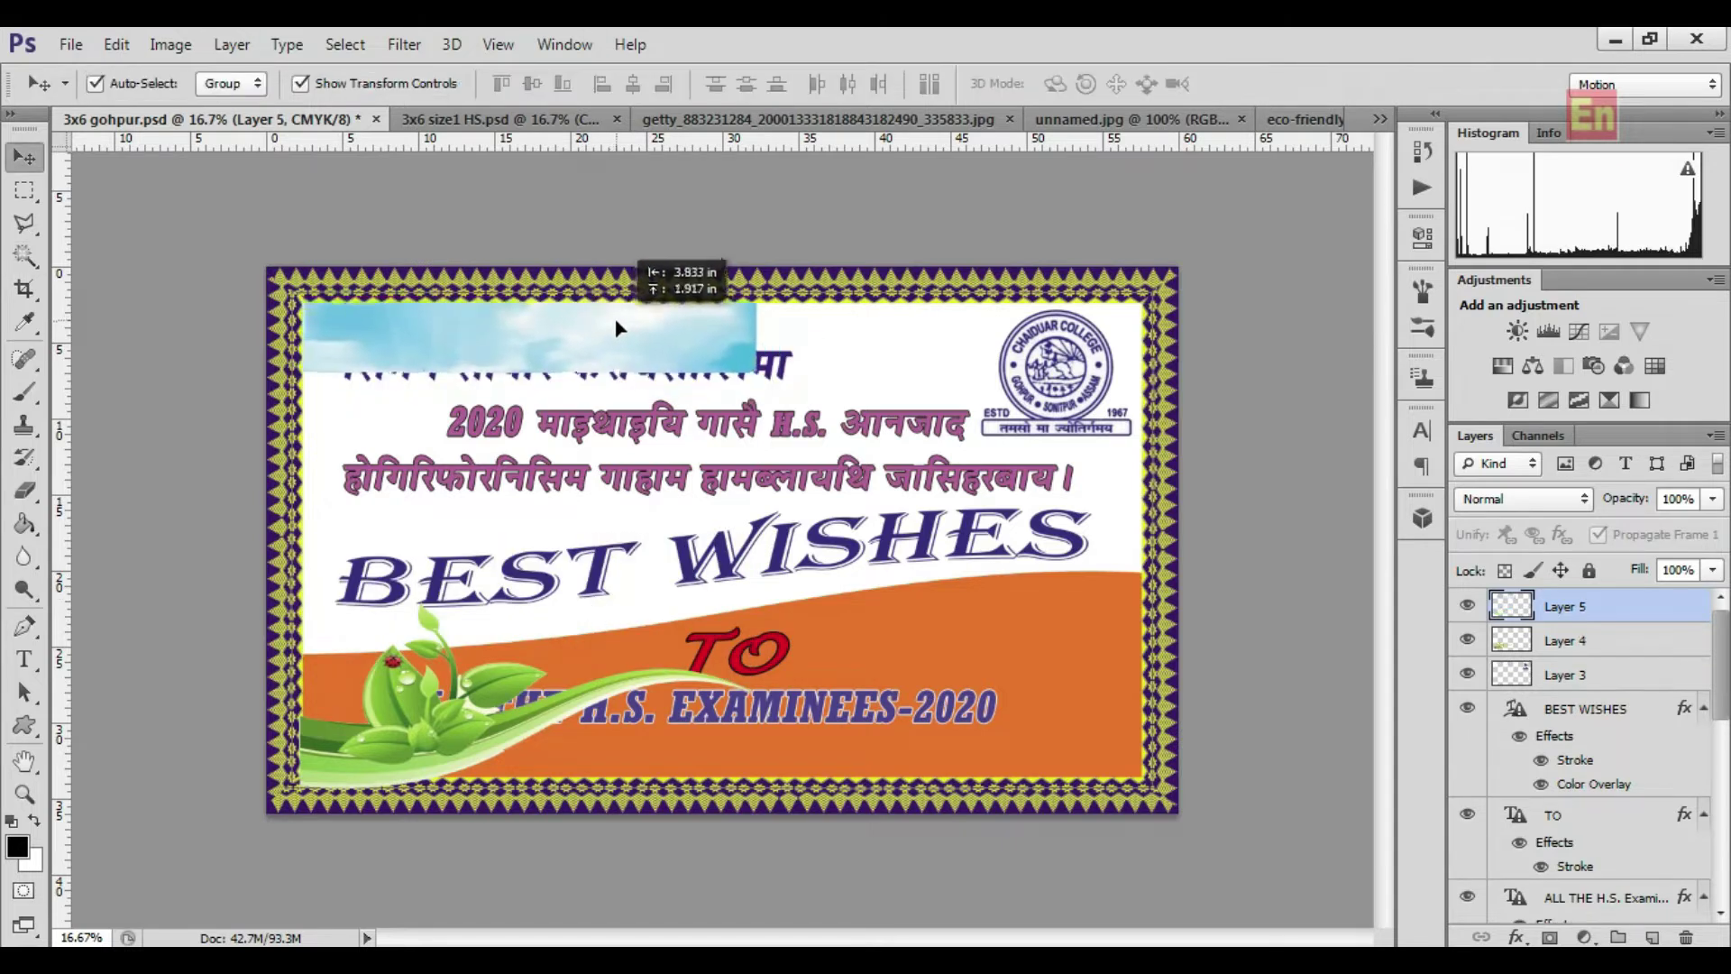
drag(758, 371, 1158, 467)
click(1272, 84)
drag(1086, 347, 1086, 347)
Send the sky layer behind the text and shapes and extend its lower edge down toward the BEST WISHES heading
key(ctrl+shift+bracketleft)
key(ctrl+shift+bracketright)
key(ctrl+shift+bracketleft)
key(ctrl+t)
drag(722, 435, 721, 505)
click(1272, 84)
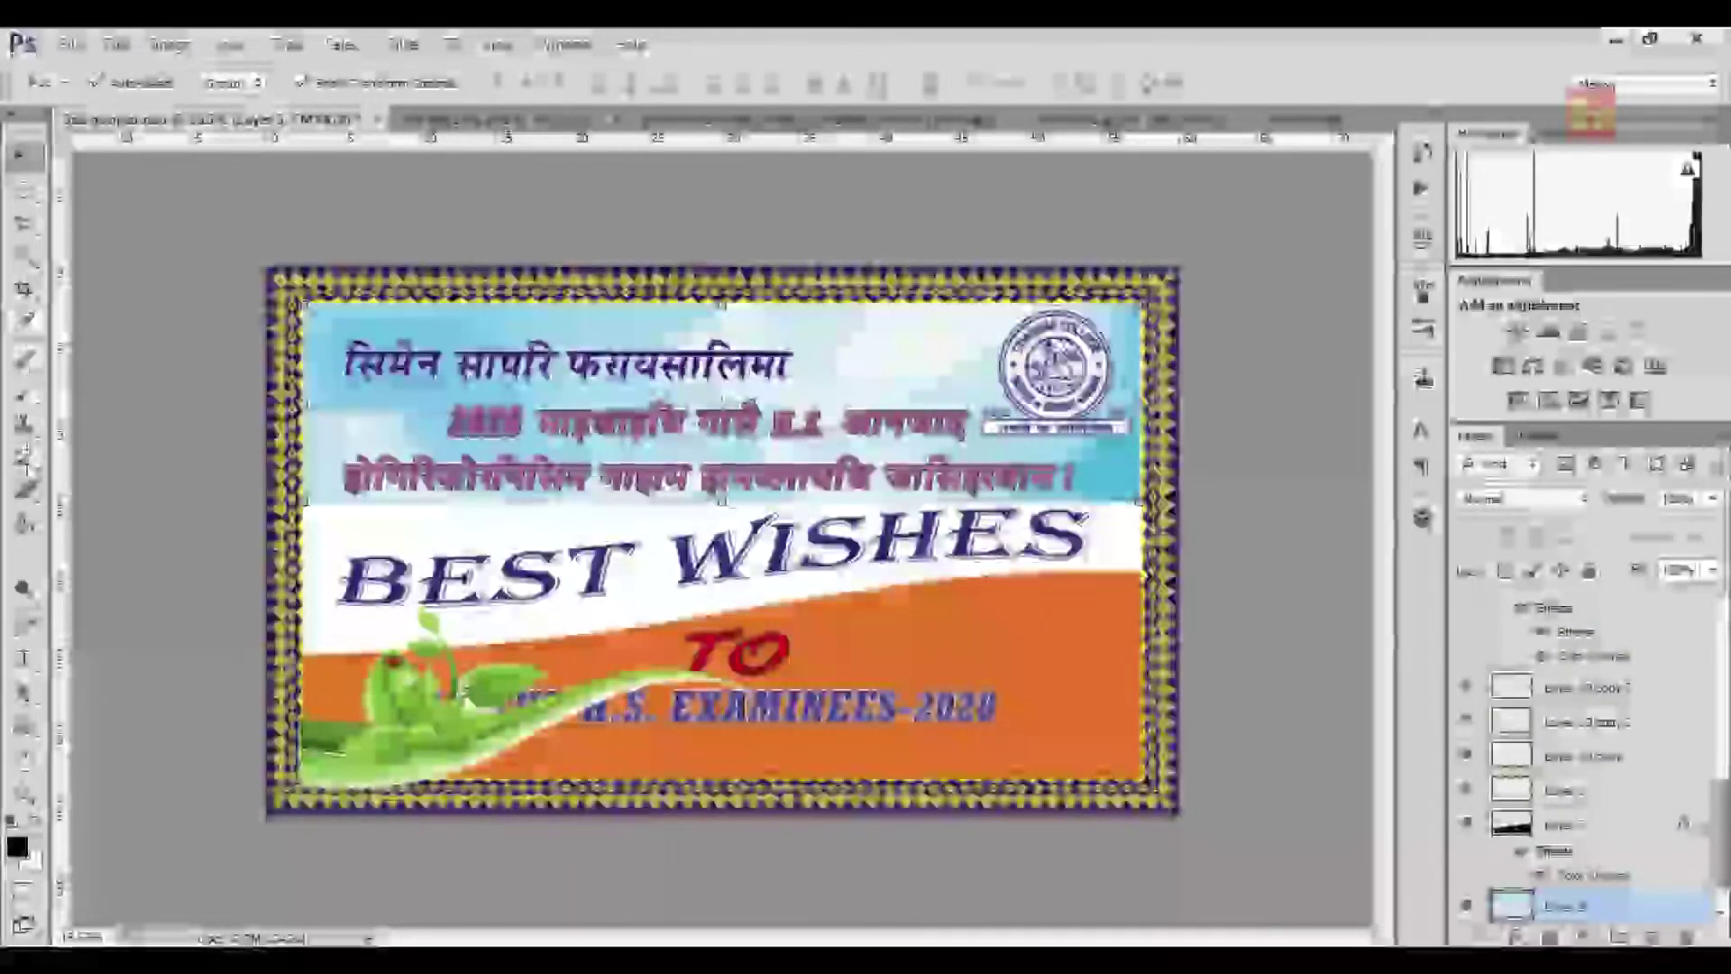
Erase along the sky layer's lower edge with a soft Eraser brush so it fades into the white area
right_click(25, 491)
click(134, 486)
right_click(539, 494)
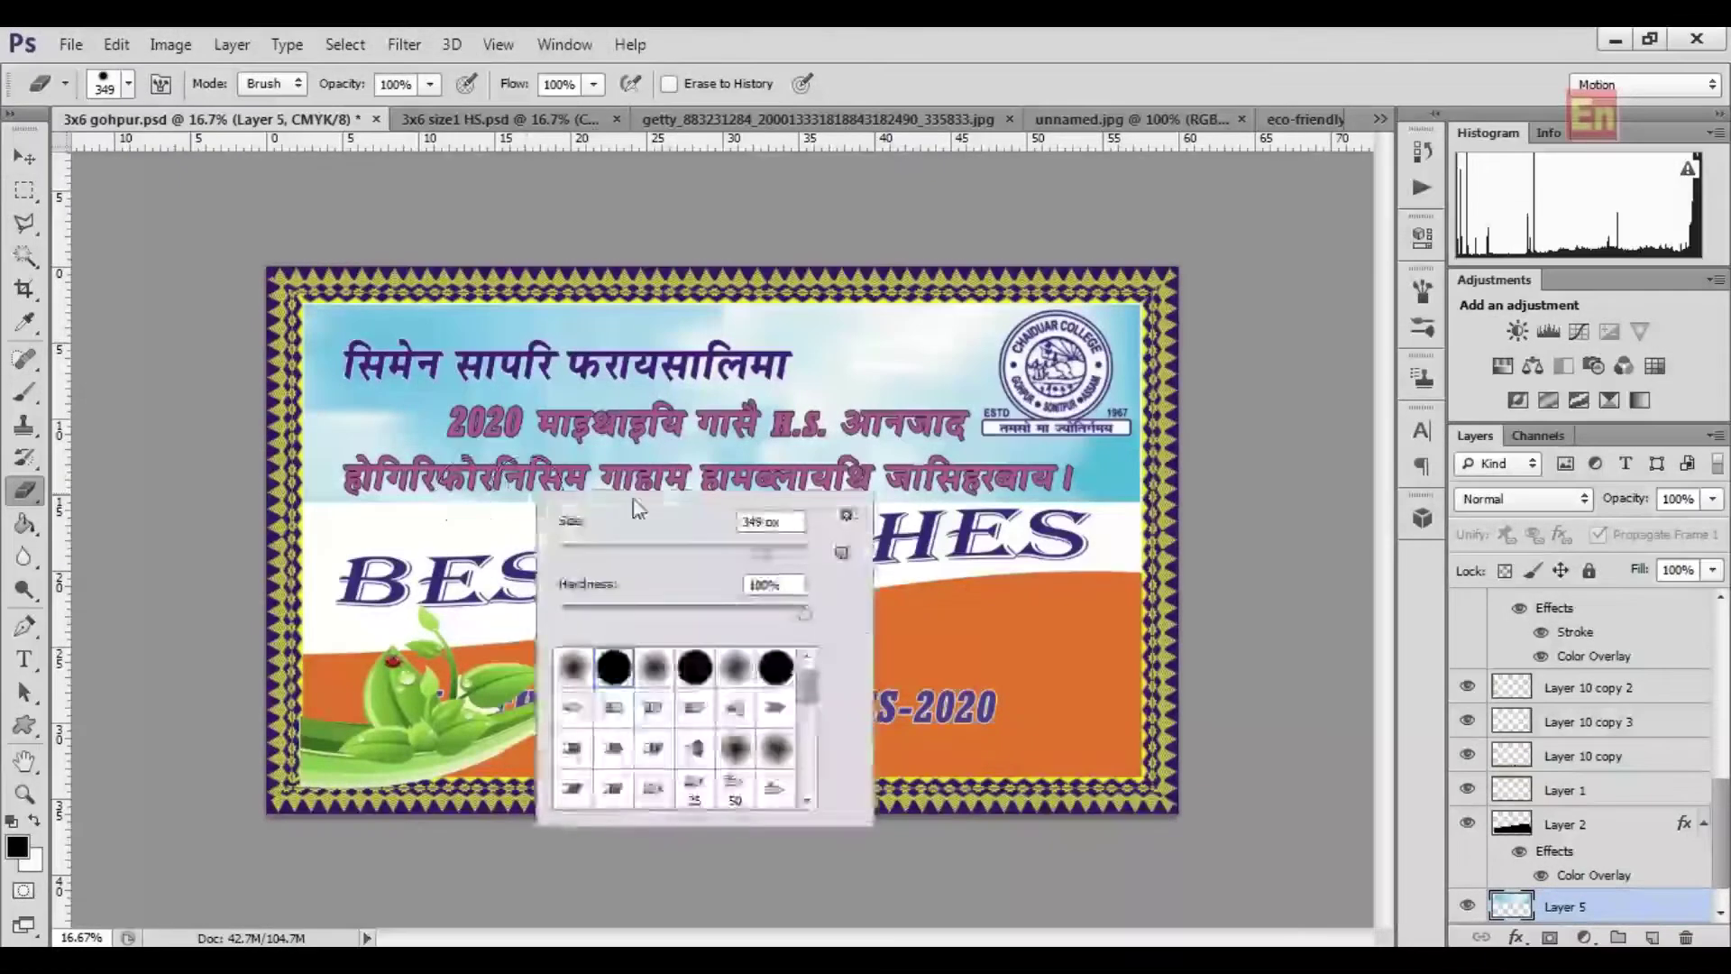
drag(317, 506, 1116, 510)
click(26, 162)
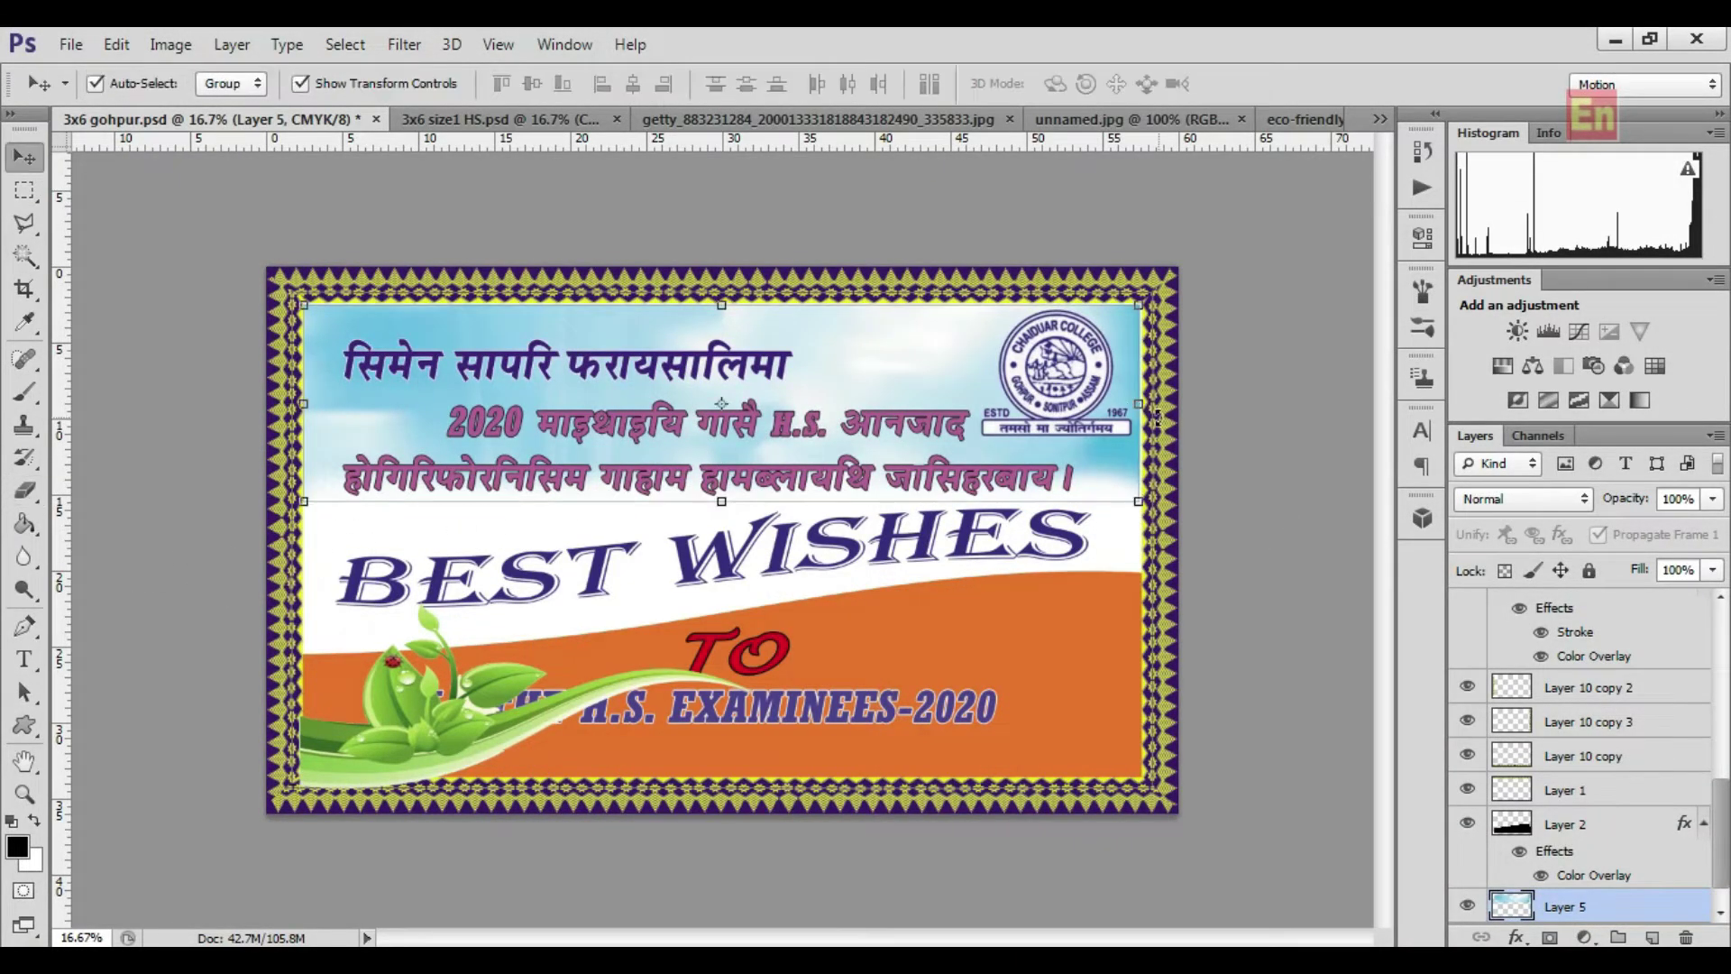
Bring the ornamental border on the banner's right side in front of all other layers
click(1160, 735)
key(ctrl+shift+bracketleft)
key(ctrl+shift+bracketright)
Change the colour overlay of the CHAIDUAR COLLEGE BODO STUDENTS' UNIT text to black
click(243, 62)
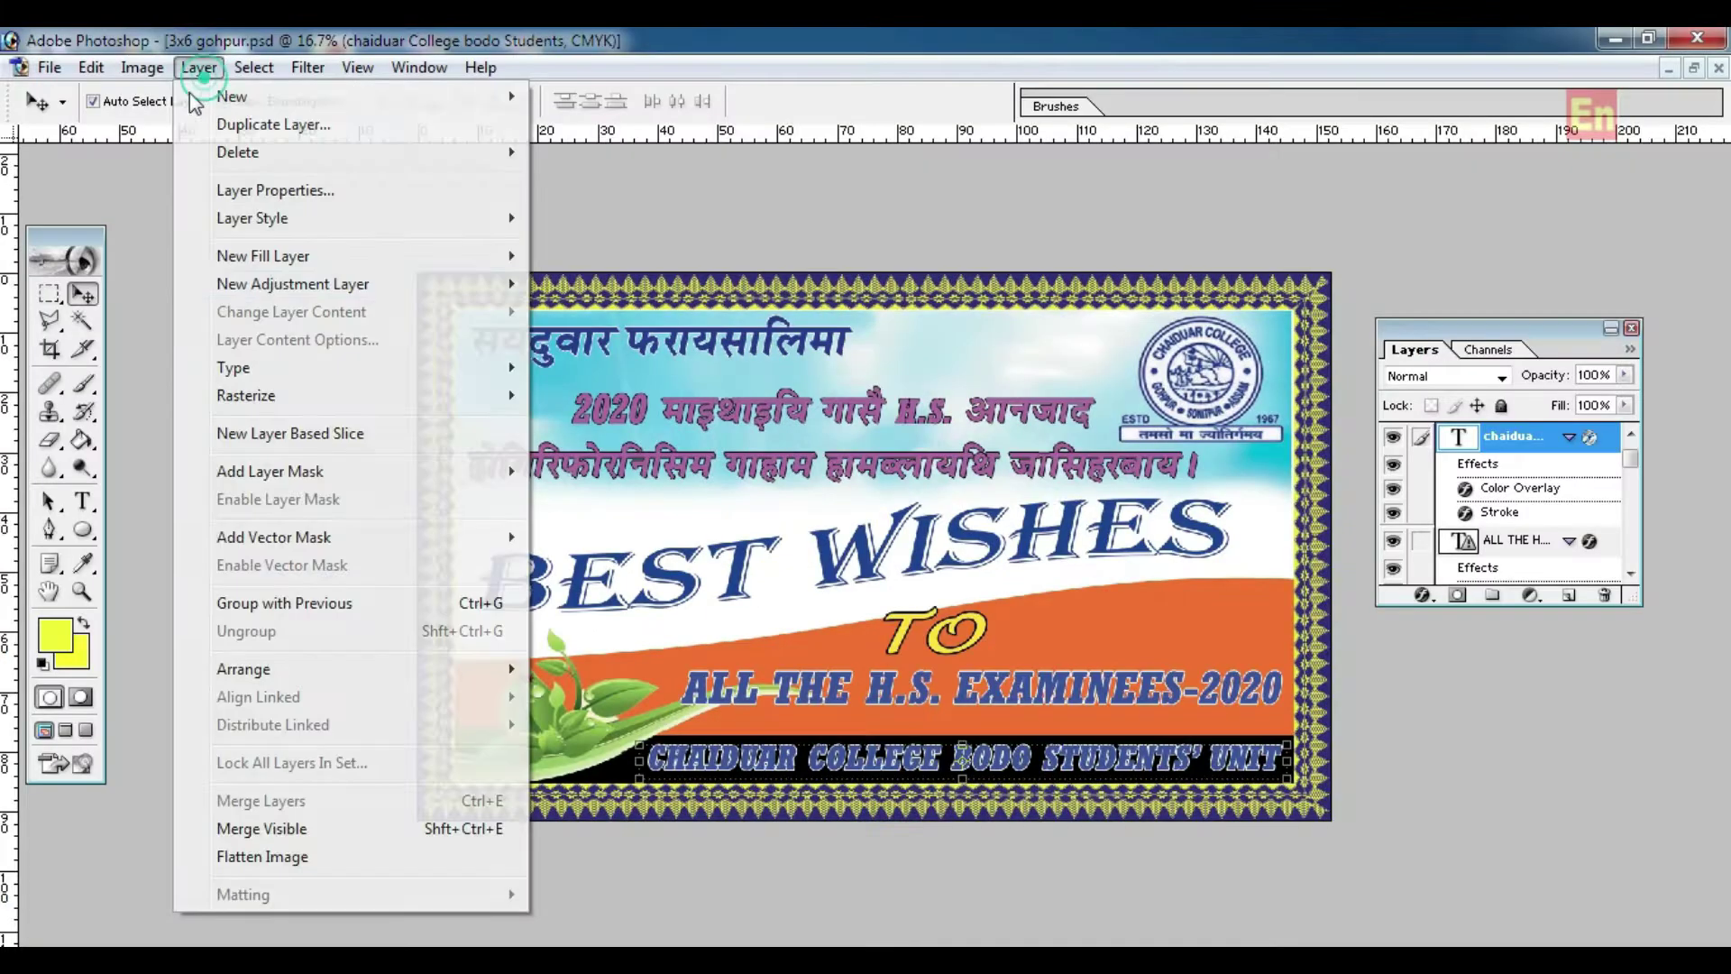
mouse_move(257, 220)
click(618, 425)
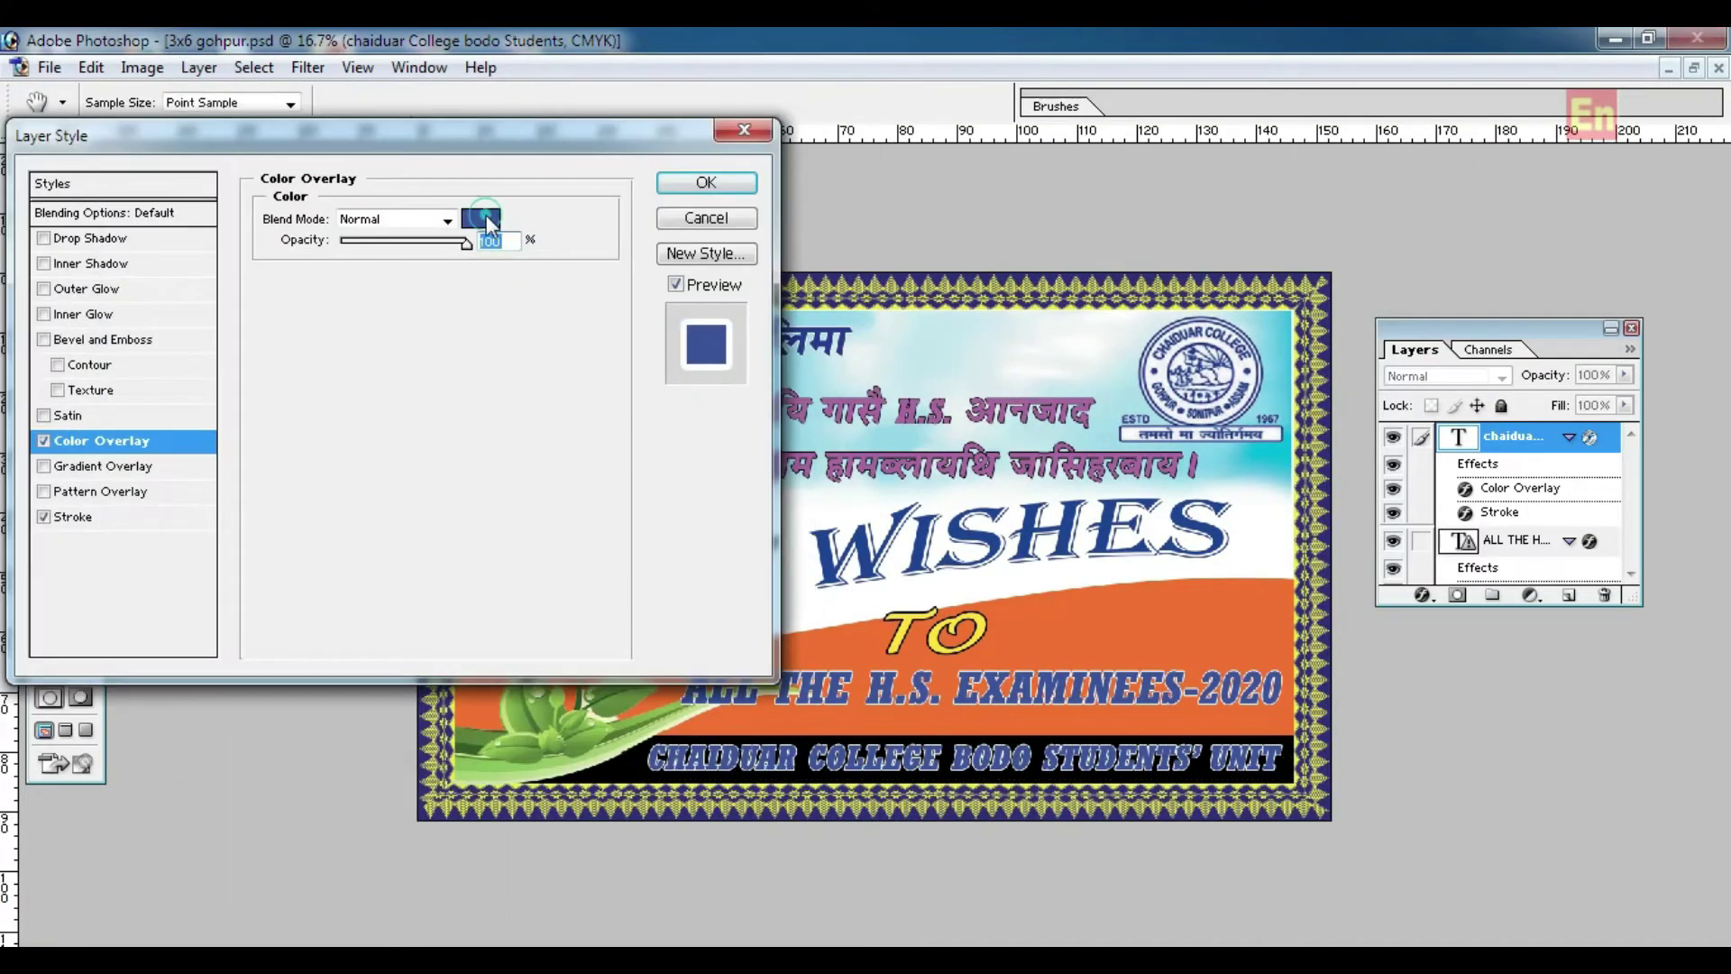
click(481, 219)
drag(331, 678, 378, 676)
click(581, 371)
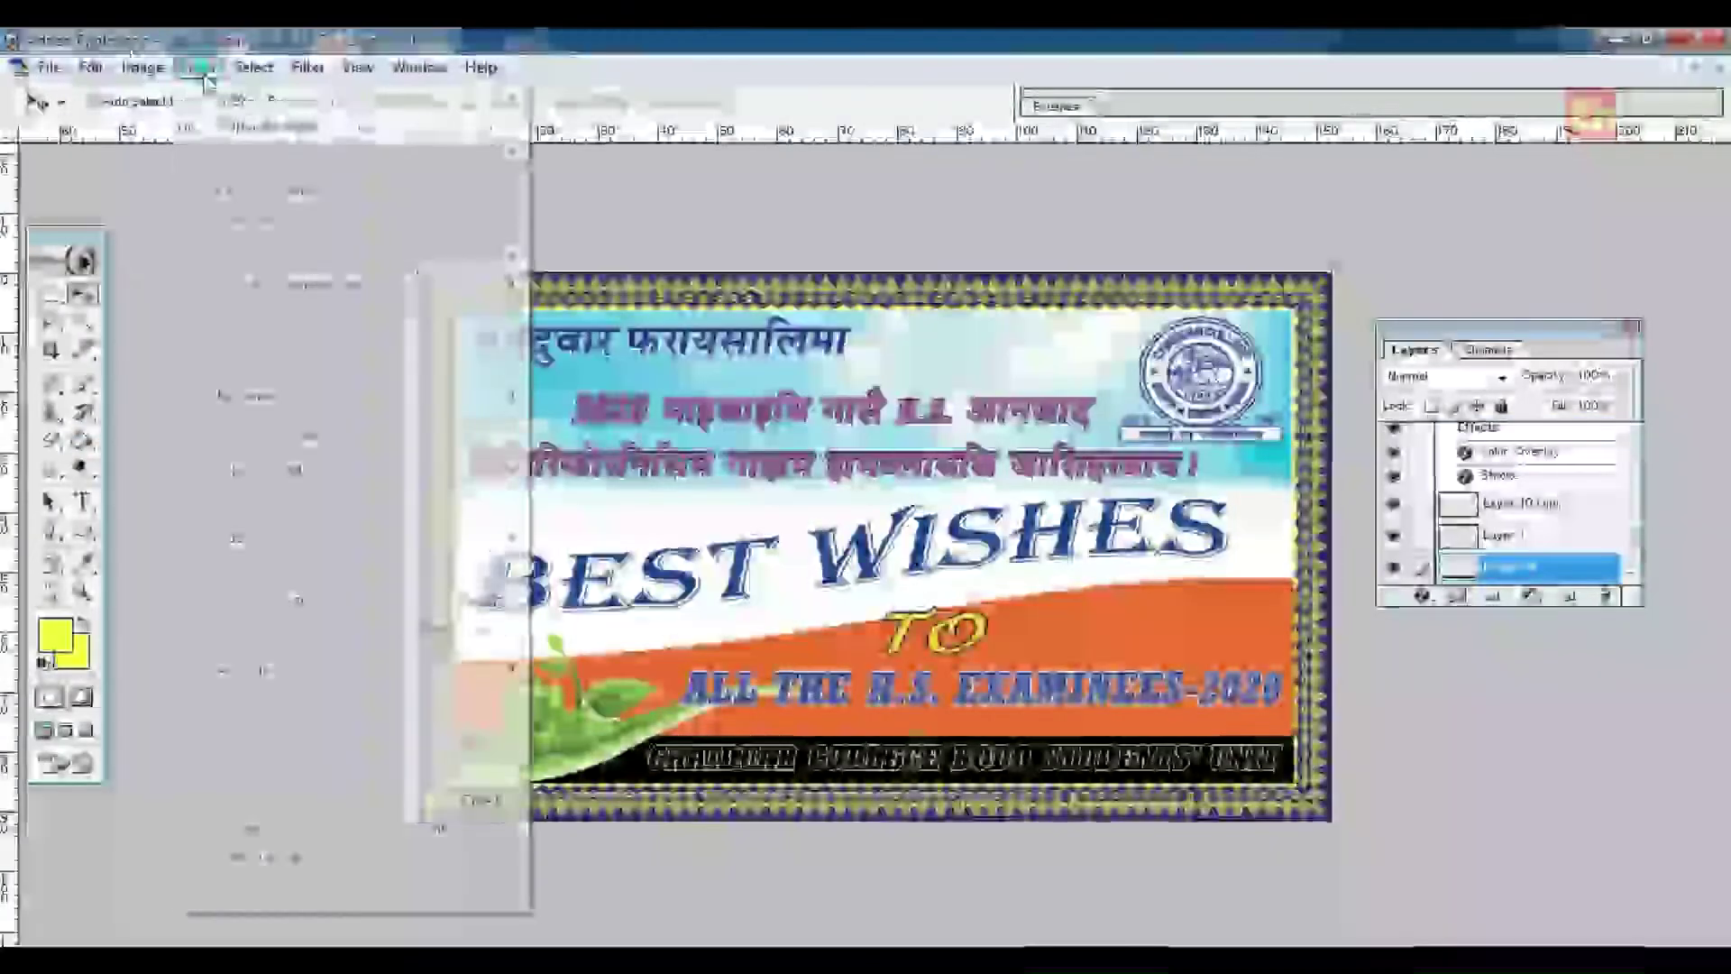
Change the colour overlay of the strip behind the CHAIDUAR COLLEGE text to bright yellow
click(198, 66)
mouse_move(253, 219)
click(622, 424)
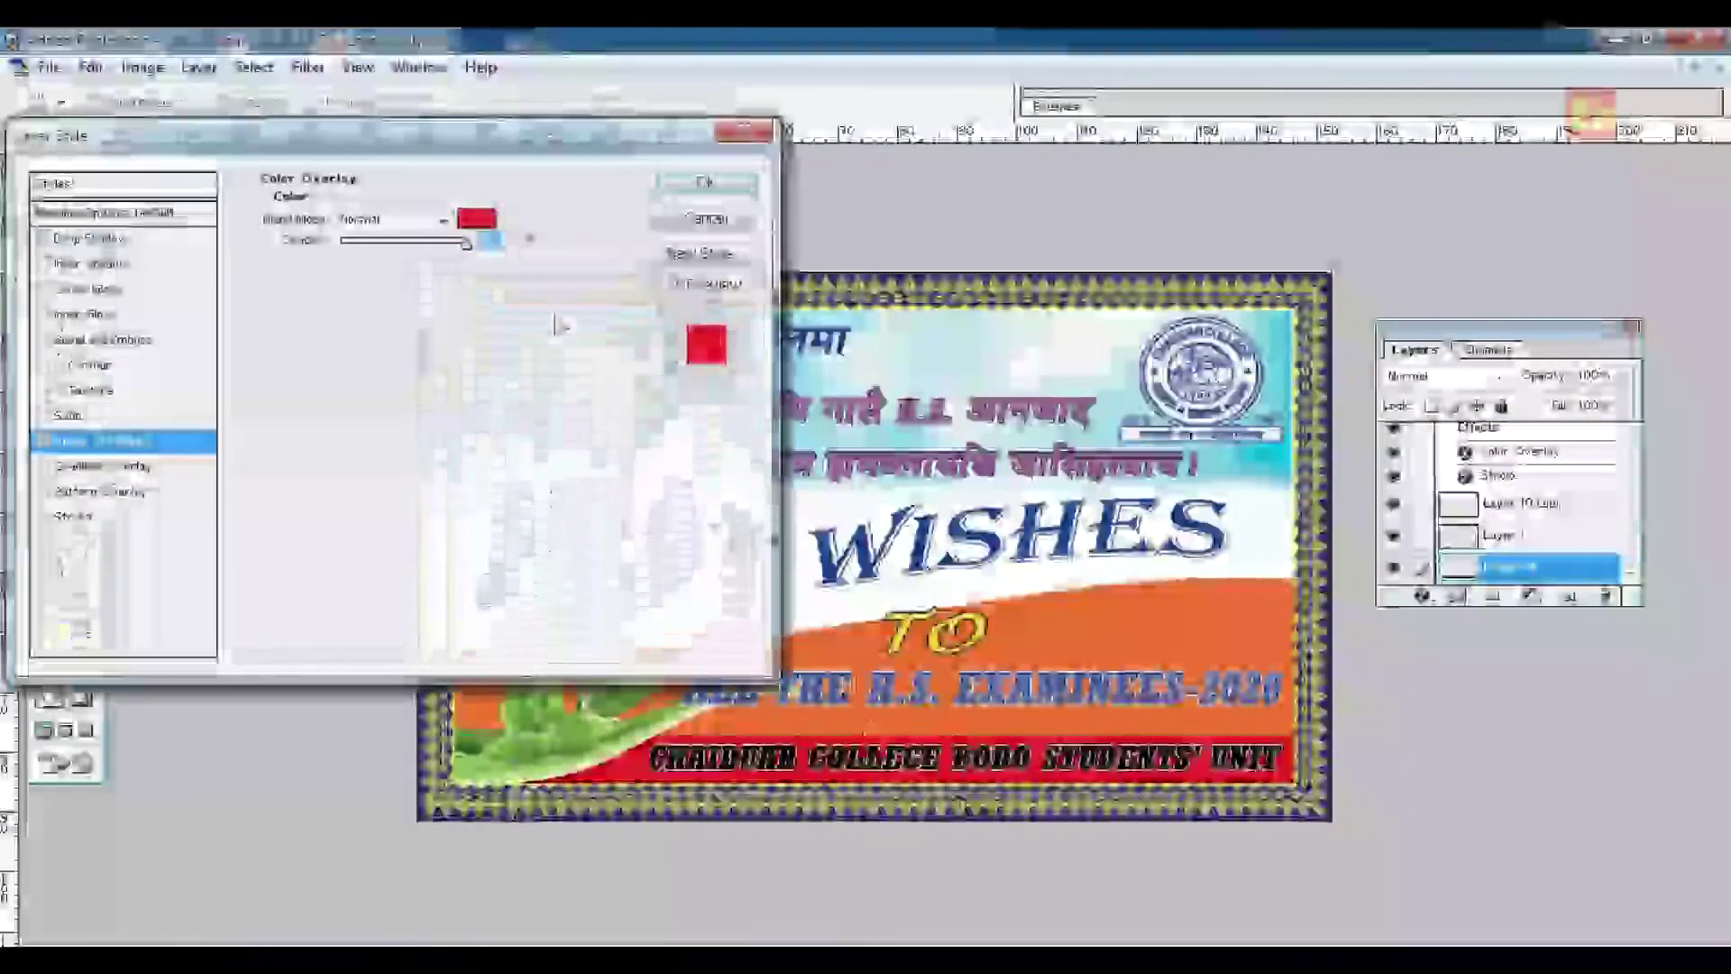
click(476, 219)
click(391, 651)
drag(335, 617, 451, 284)
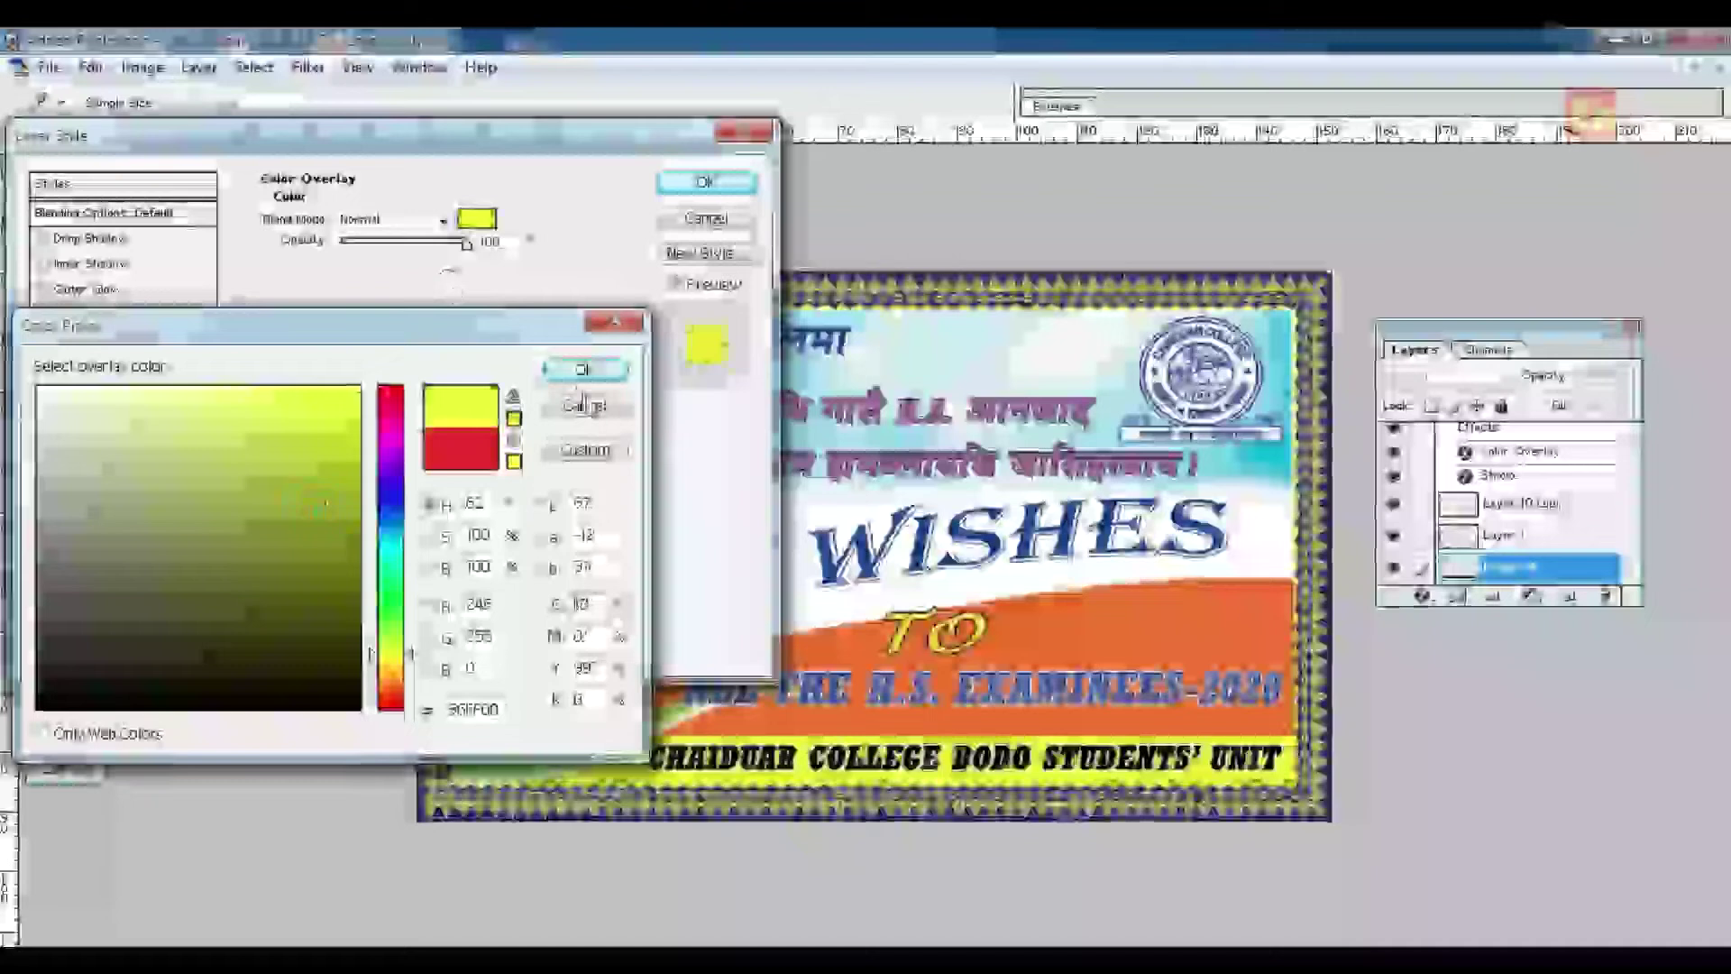
click(584, 371)
click(705, 181)
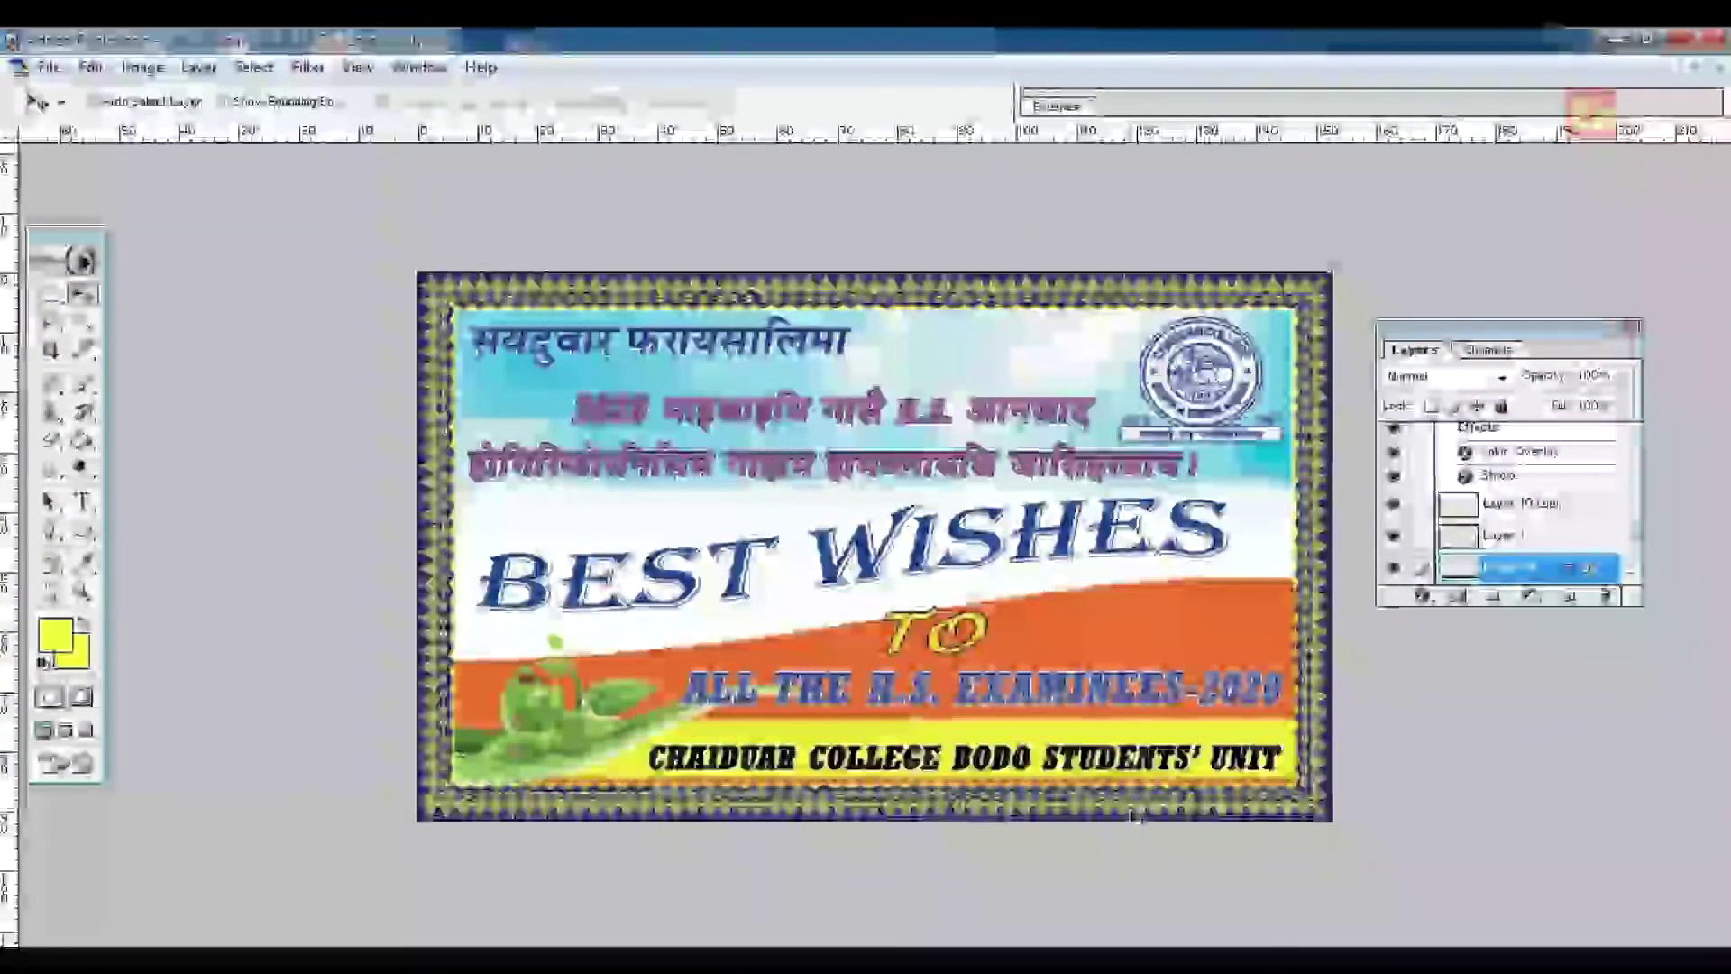
Reduce the yellow strip's height by lowering its upper edge closer to the CHAIDUAR COLLEGE text
ctrl+click(809, 639)
ctrl+click(939, 724)
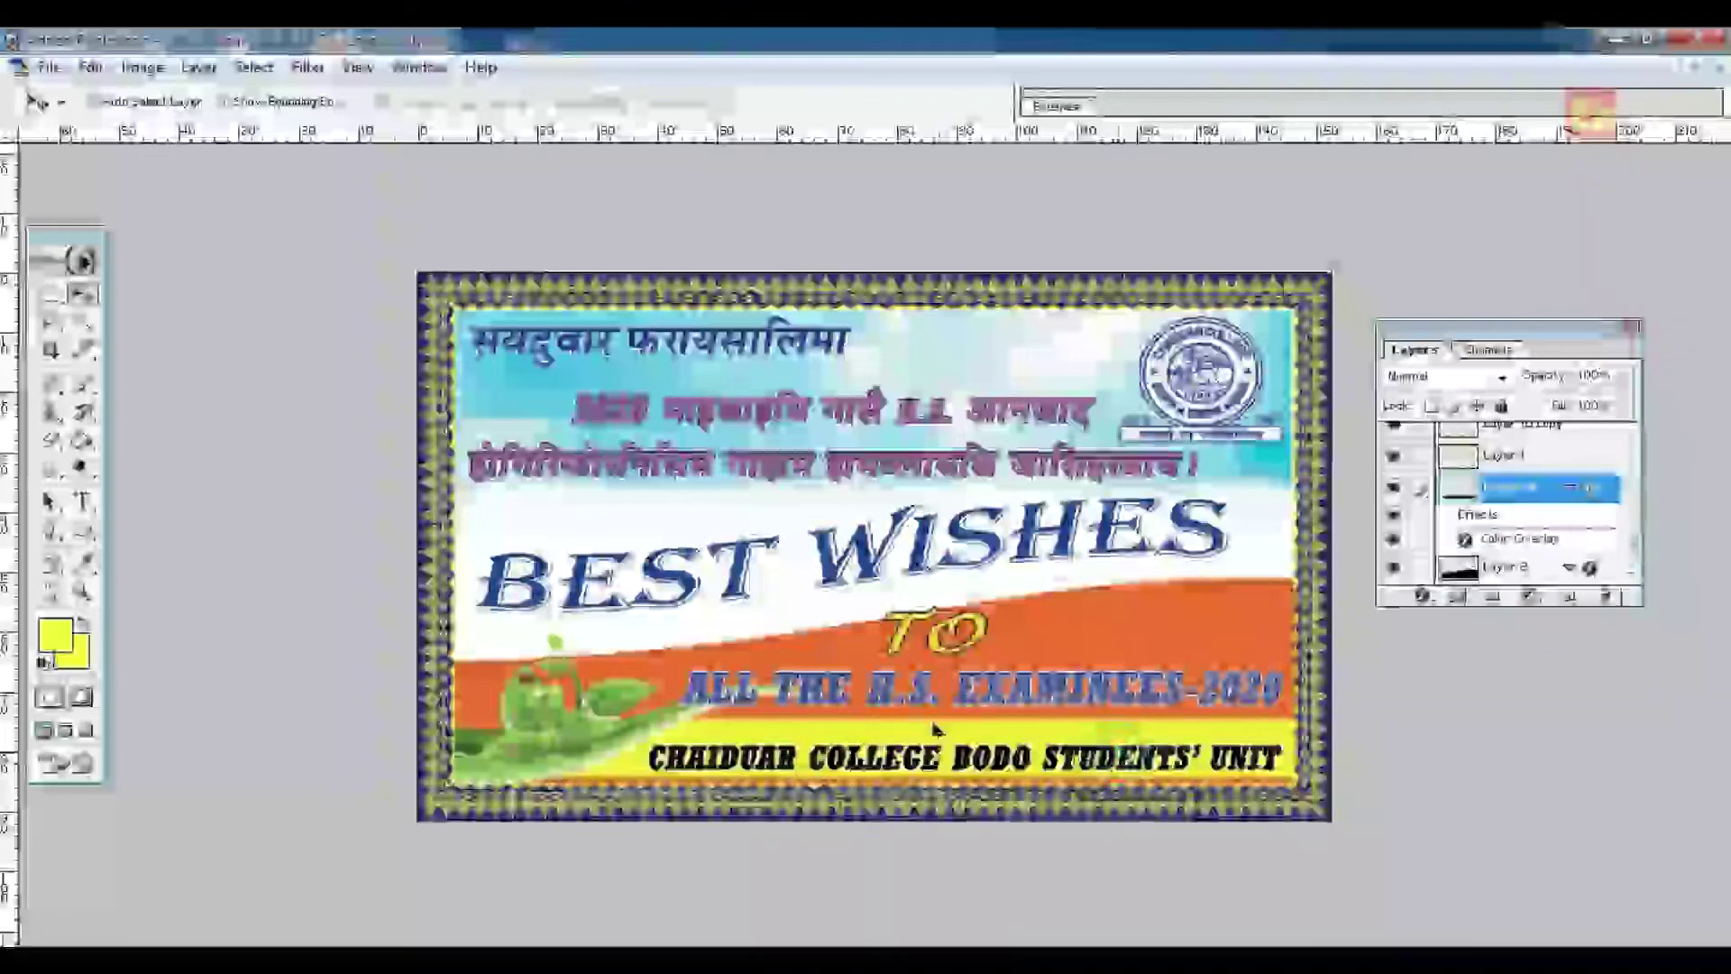
key(ctrl+t)
drag(913, 722, 889, 706)
click(994, 103)
Move the ALL THE H.S. EXAMINEES-2020 line down to just above the yellow strip and lower TO slightly
ctrl+click(885, 688)
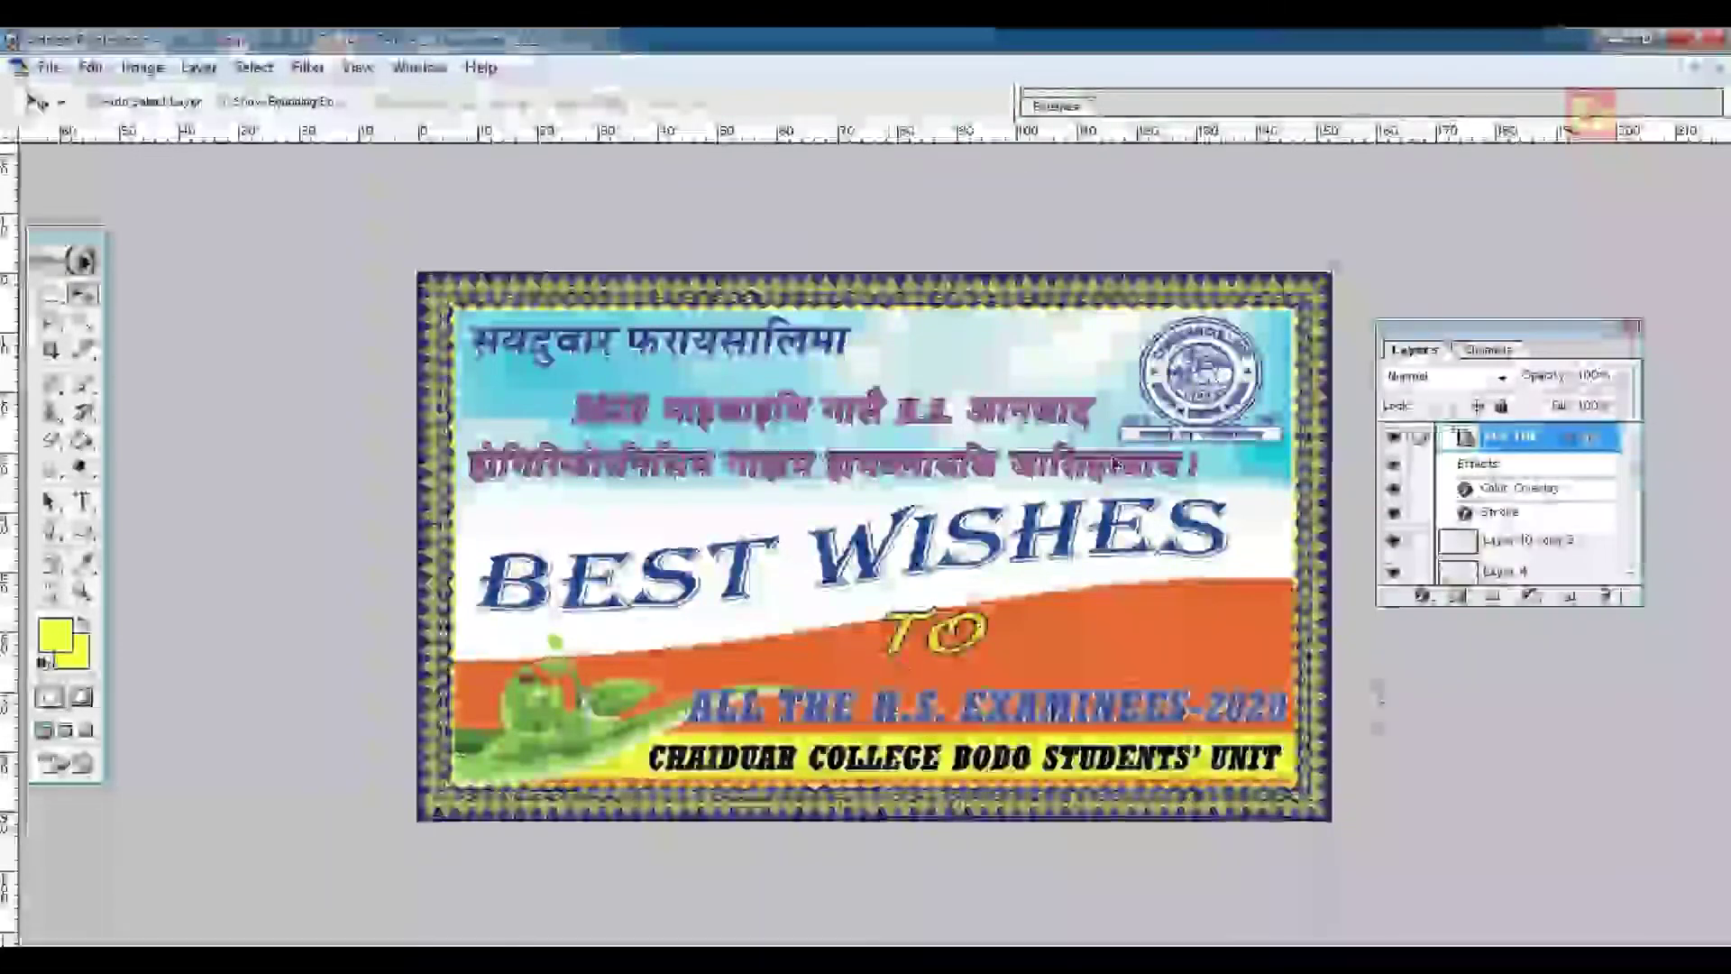
ctrl+click(1189, 611)
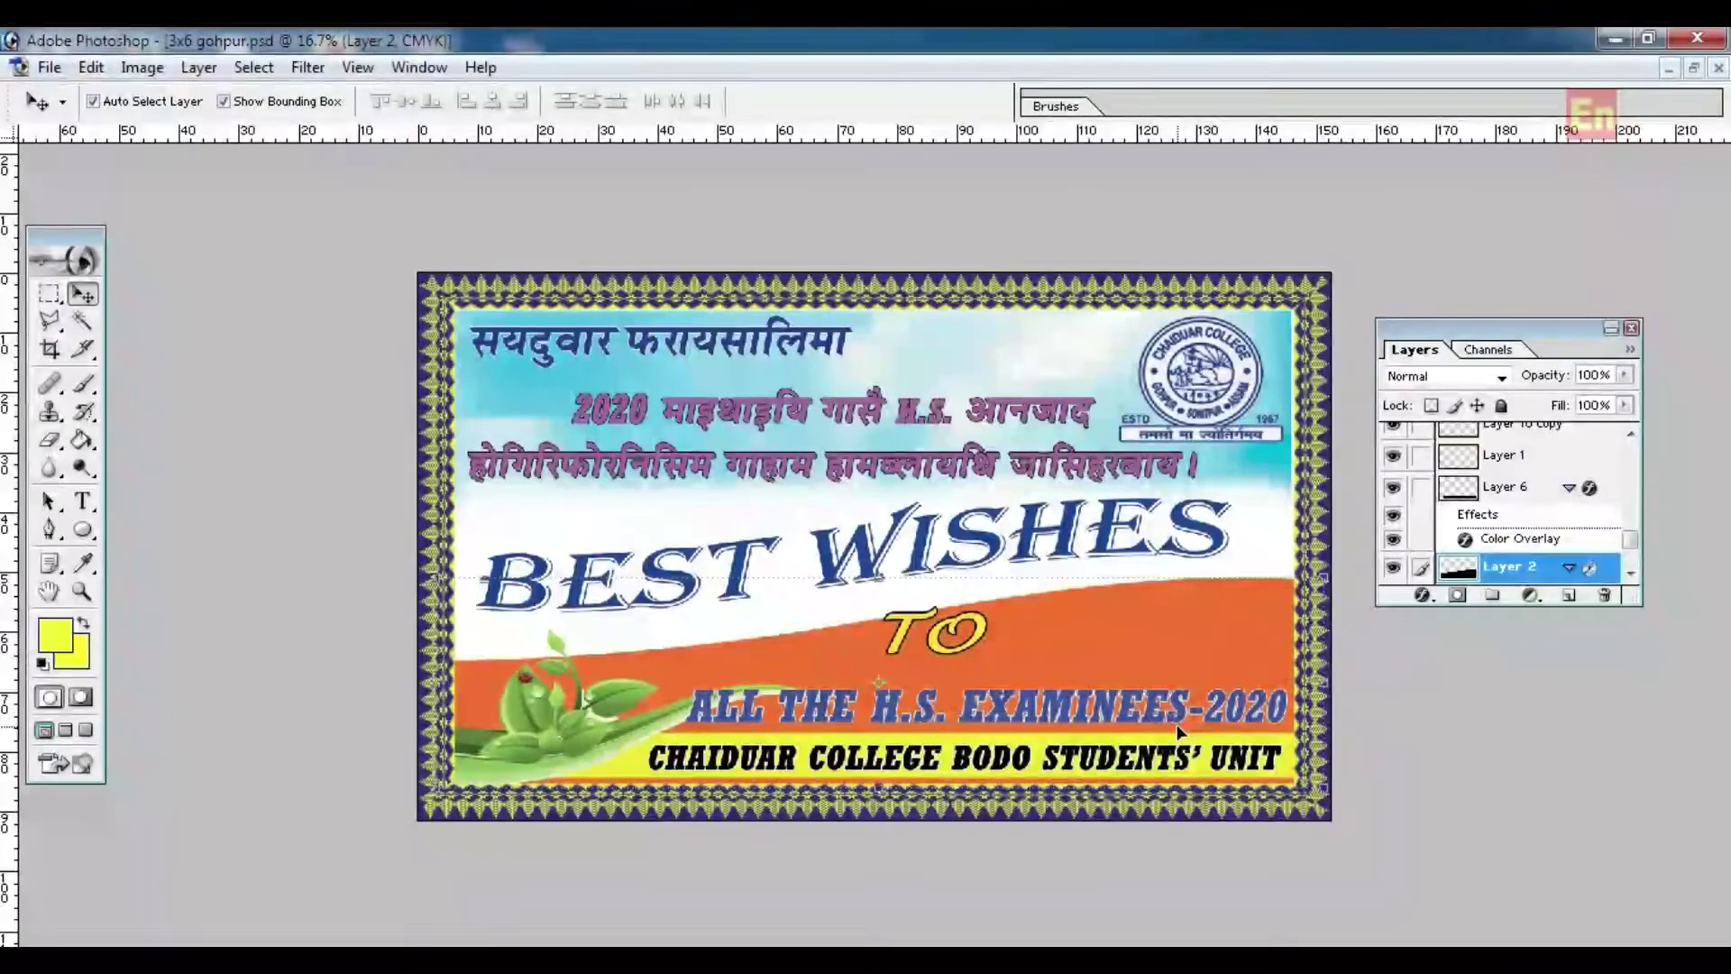
click(1178, 760)
click(918, 642)
drag(909, 631, 910, 648)
Lower the BEST WISHES heading toward the orange wave and shift the purple greeting lines down slightly
click(871, 591)
drag(863, 543, 868, 564)
key(ctrl+t)
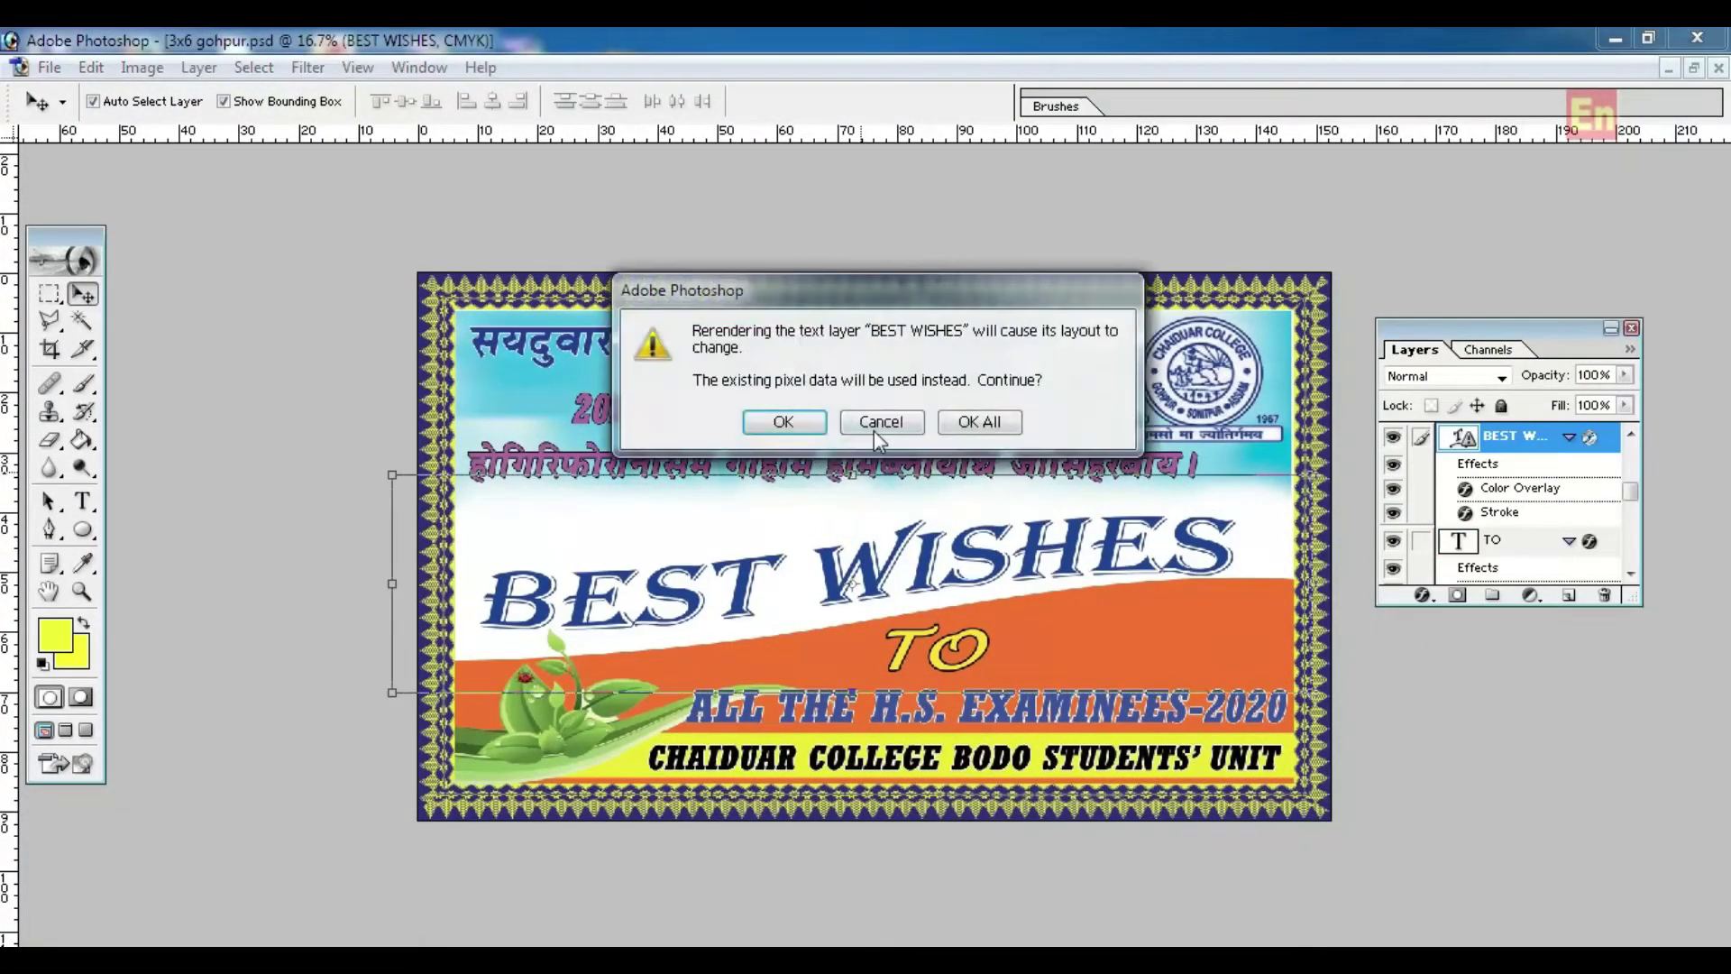
click(1005, 425)
click(995, 106)
drag(697, 391, 699, 403)
Extend the top greeting line to "सयदुवार फरायसालिमा बर' फरानसा दालाय आफादनि" and start the second line with "जानानै"
click(692, 349)
click(690, 348)
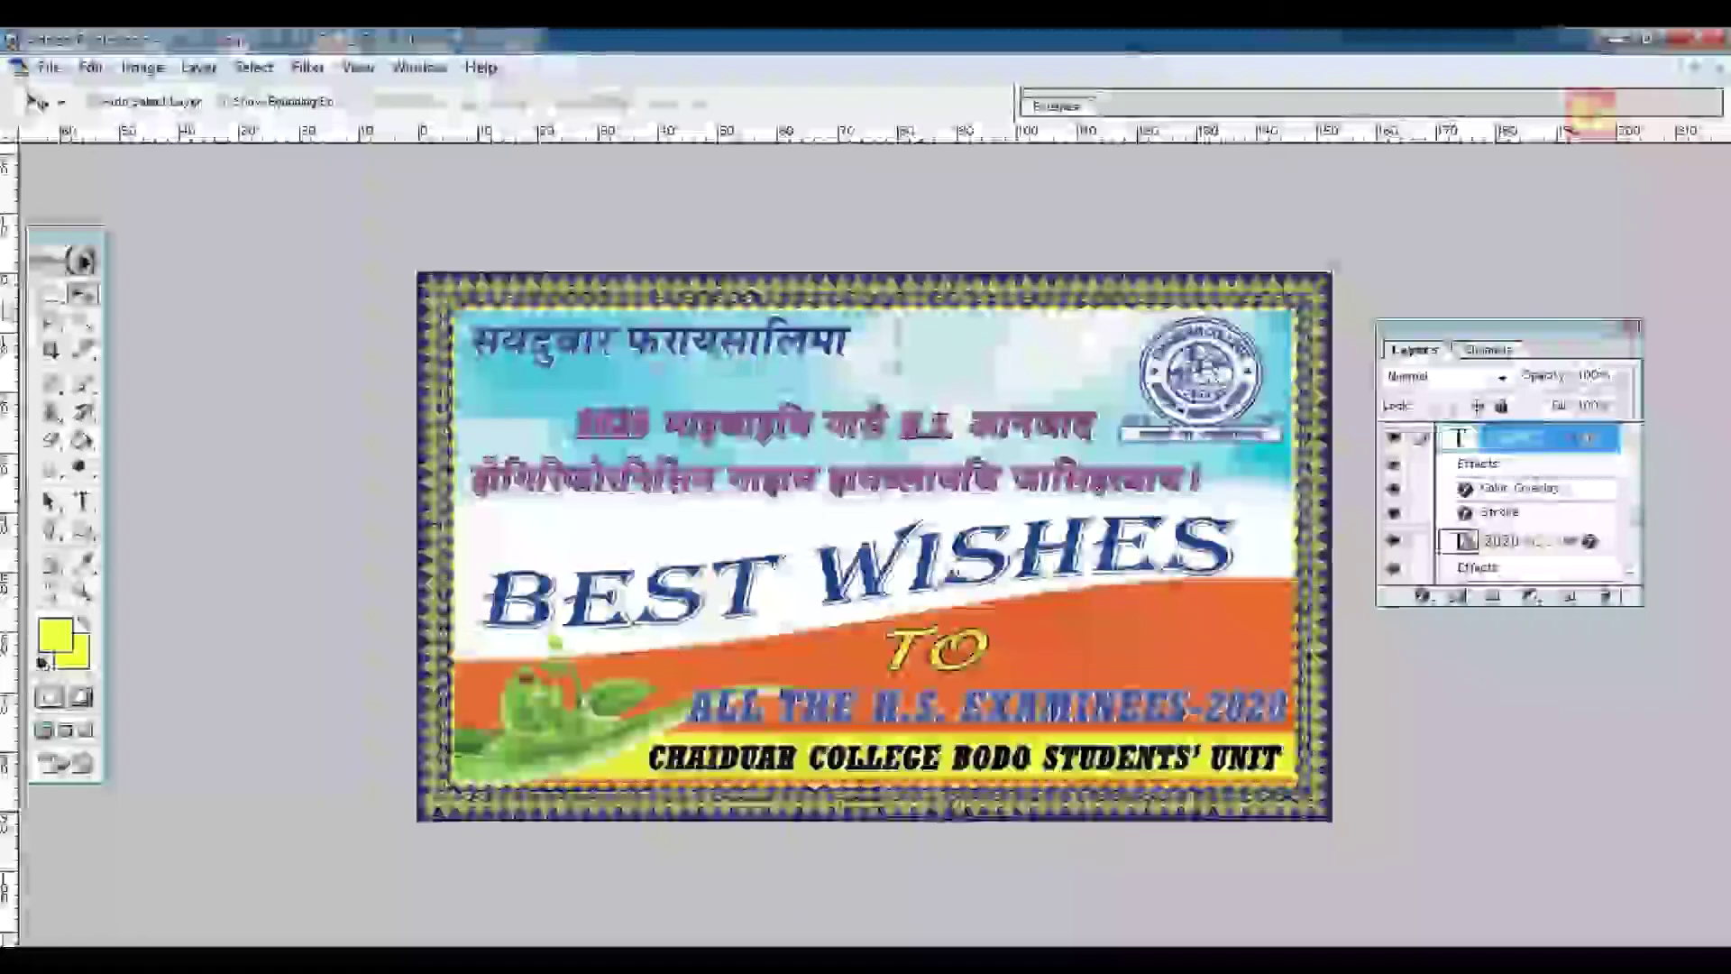
click(81, 505)
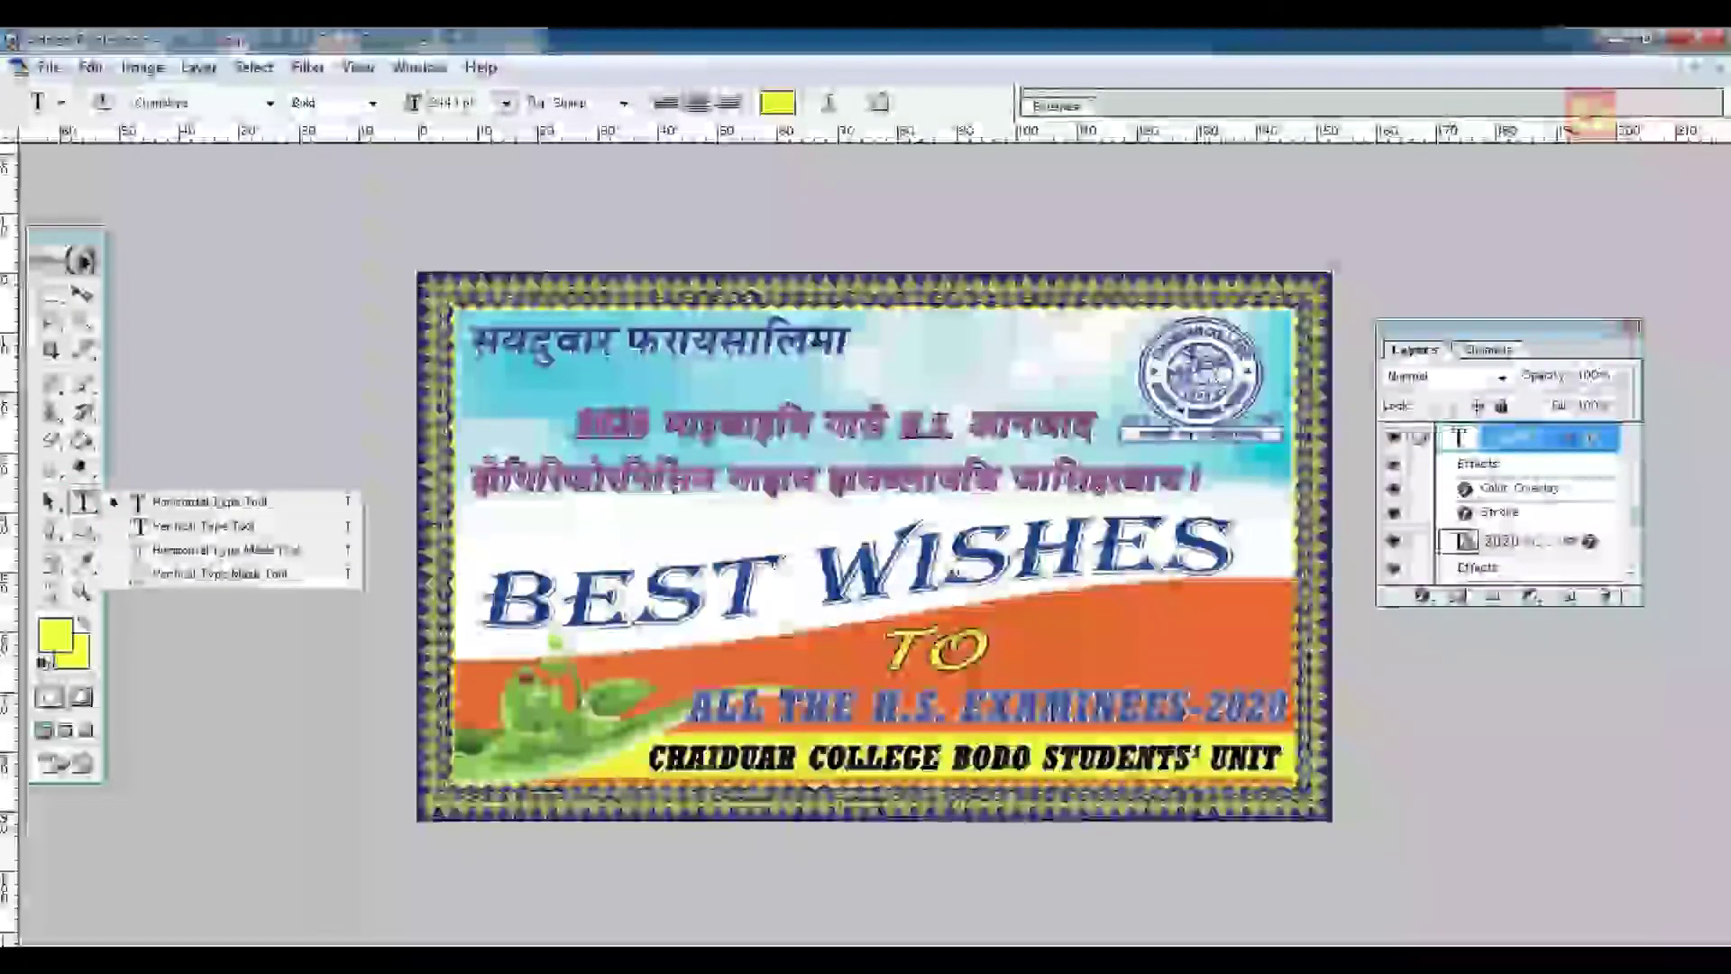
click(917, 369)
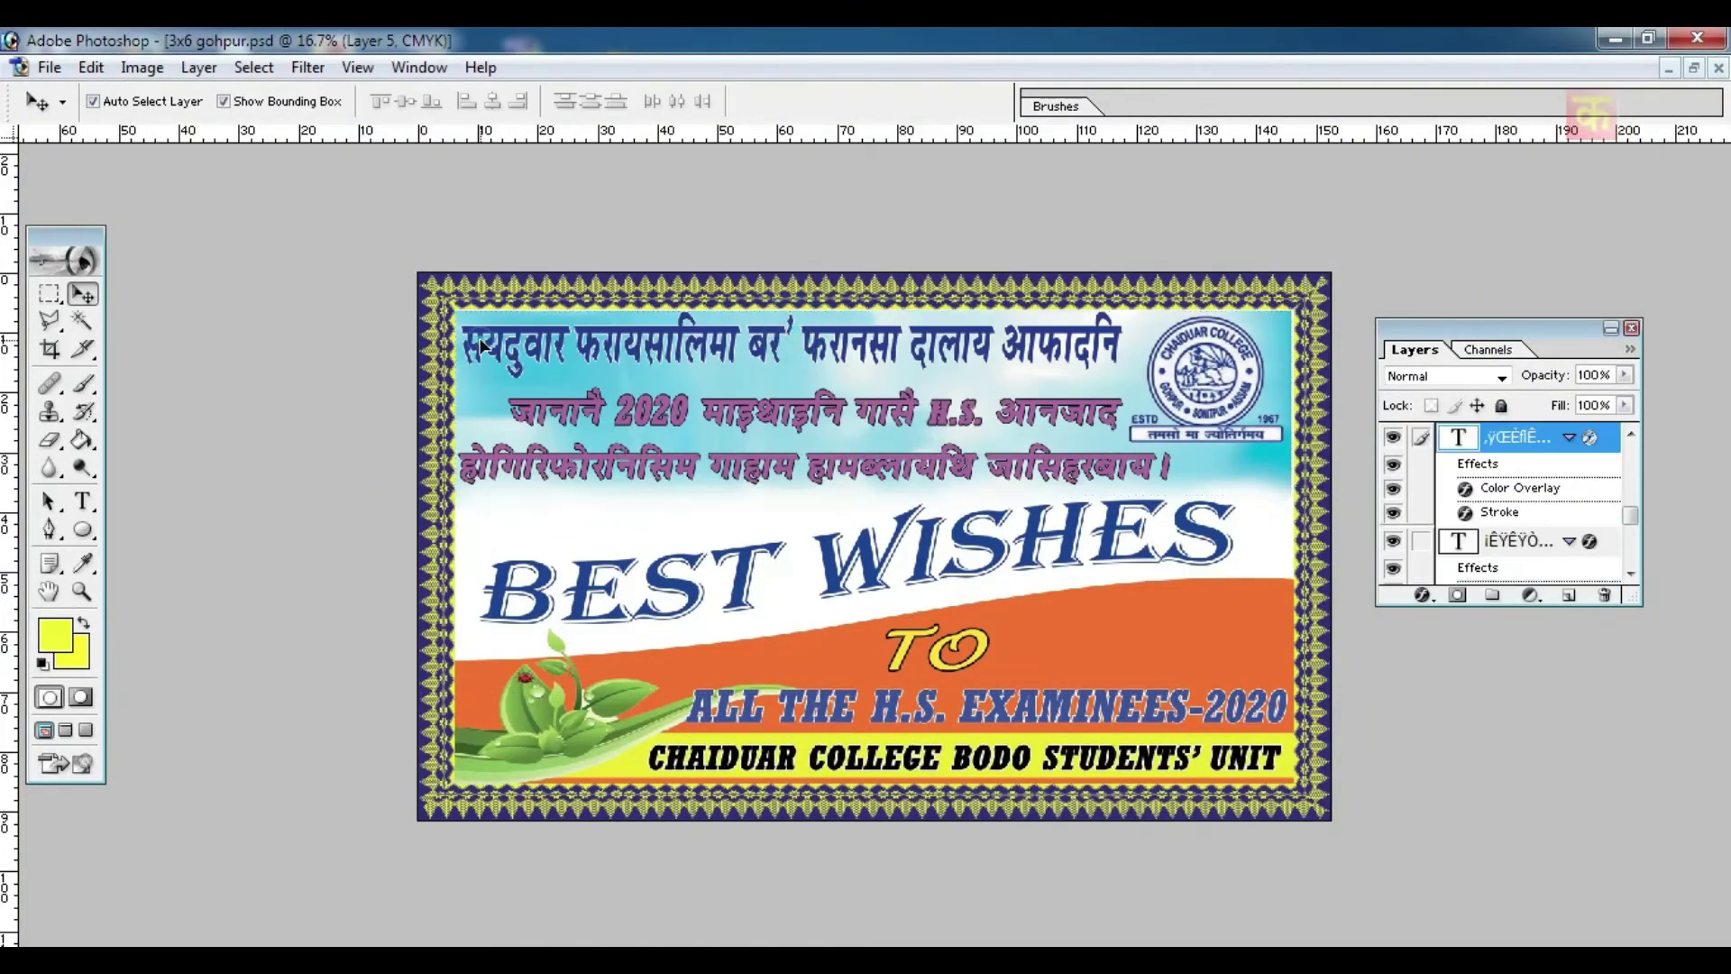
Change the colour overlay of the two purple greeting lines to green
click(482, 346)
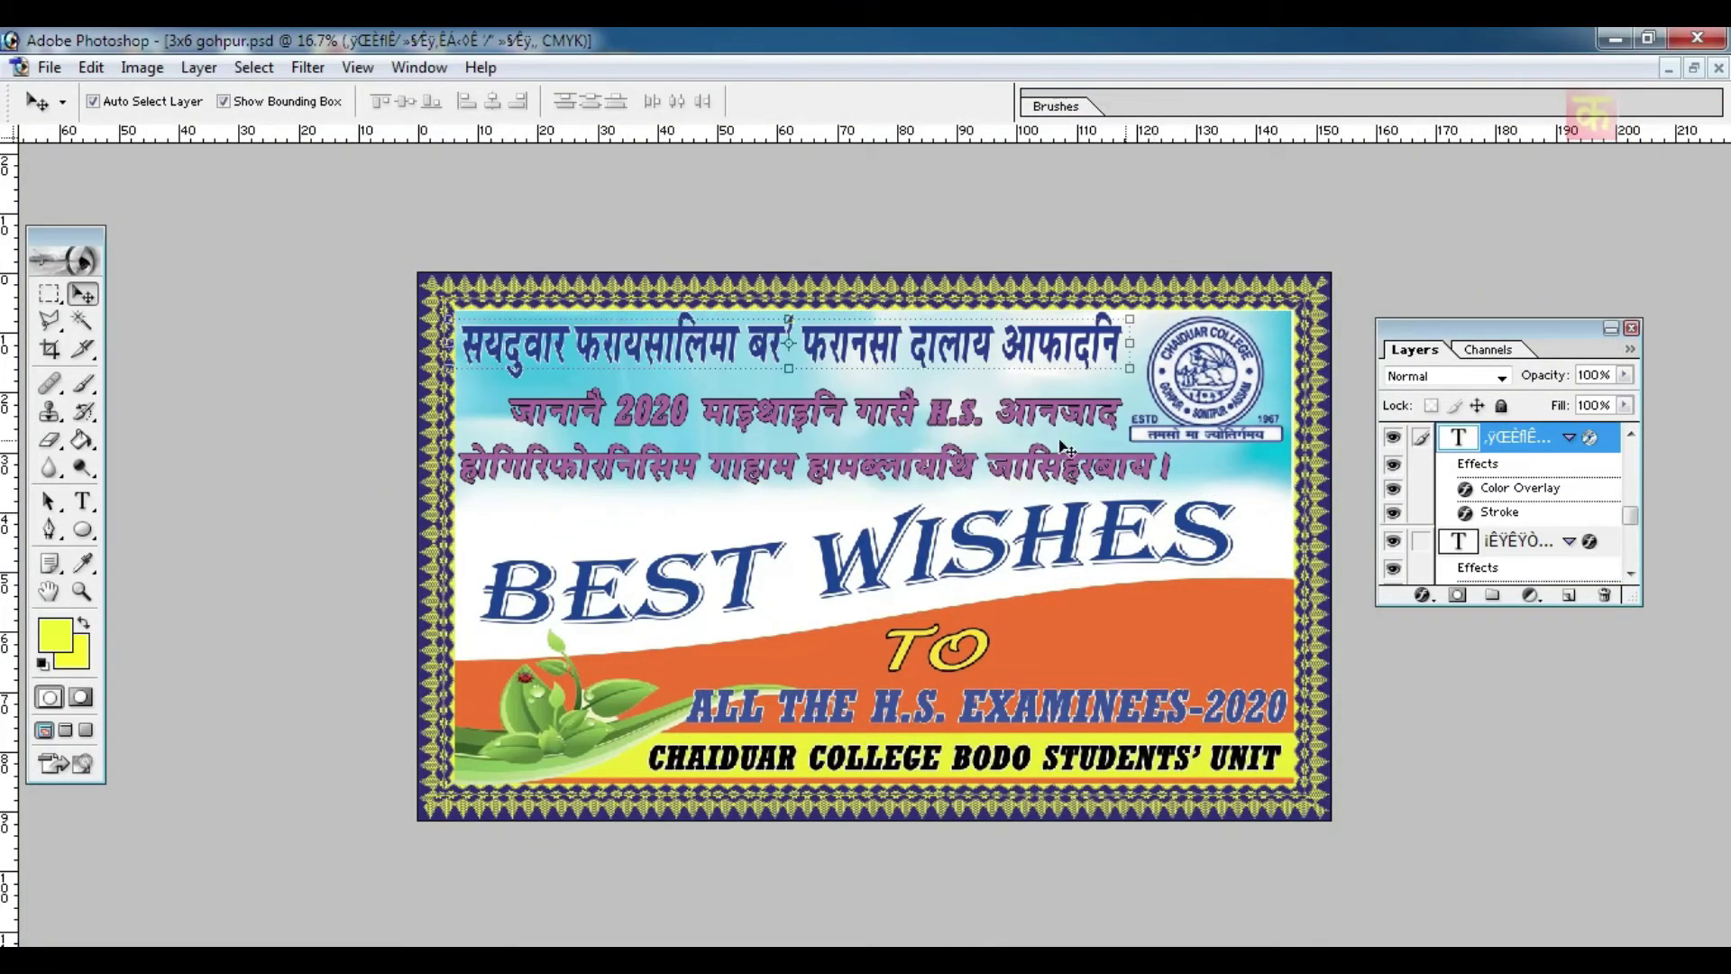
click(1149, 448)
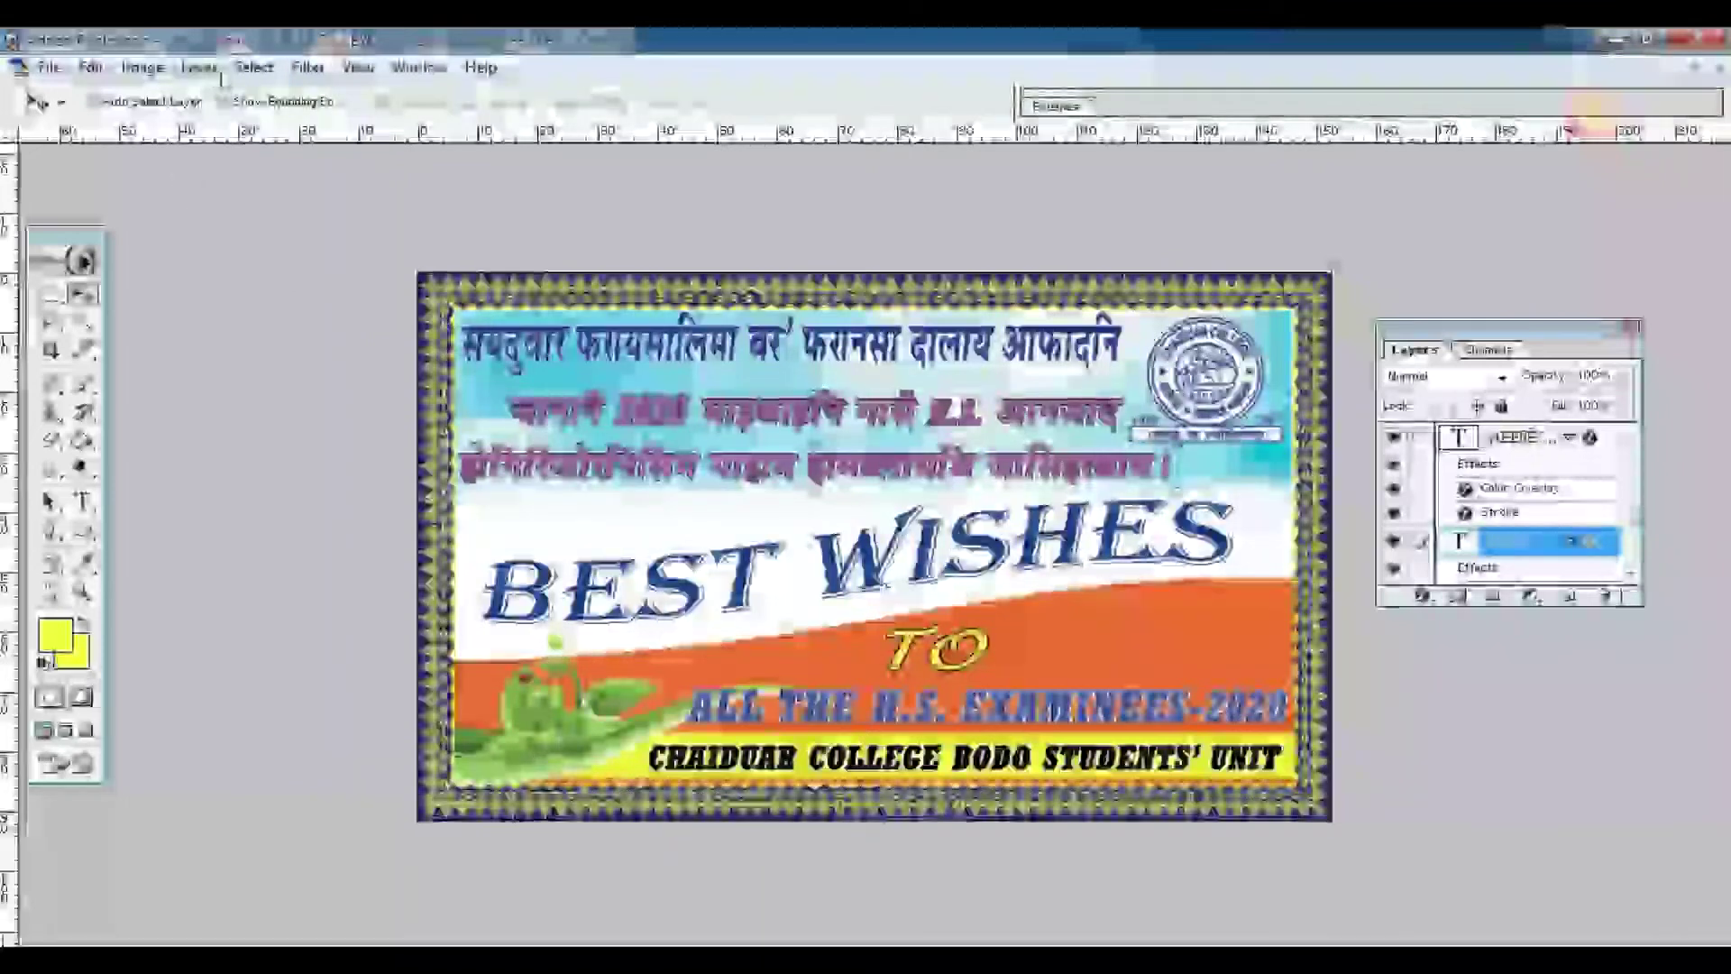
click(193, 69)
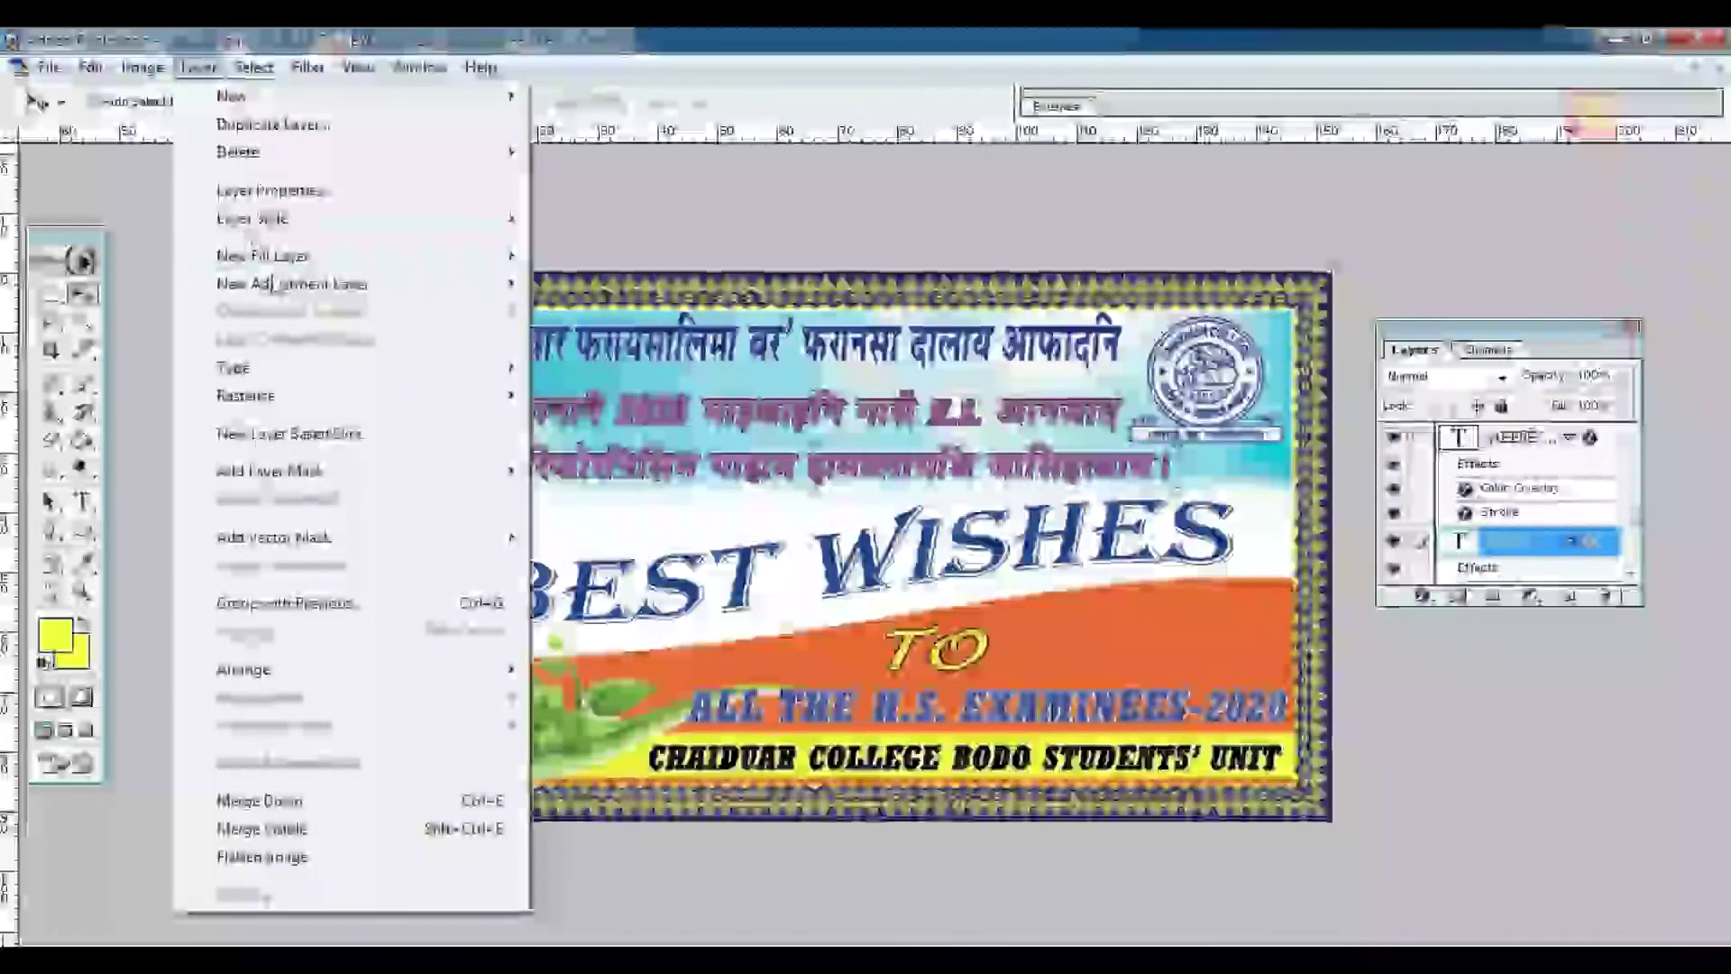
mouse_move(423, 219)
click(639, 430)
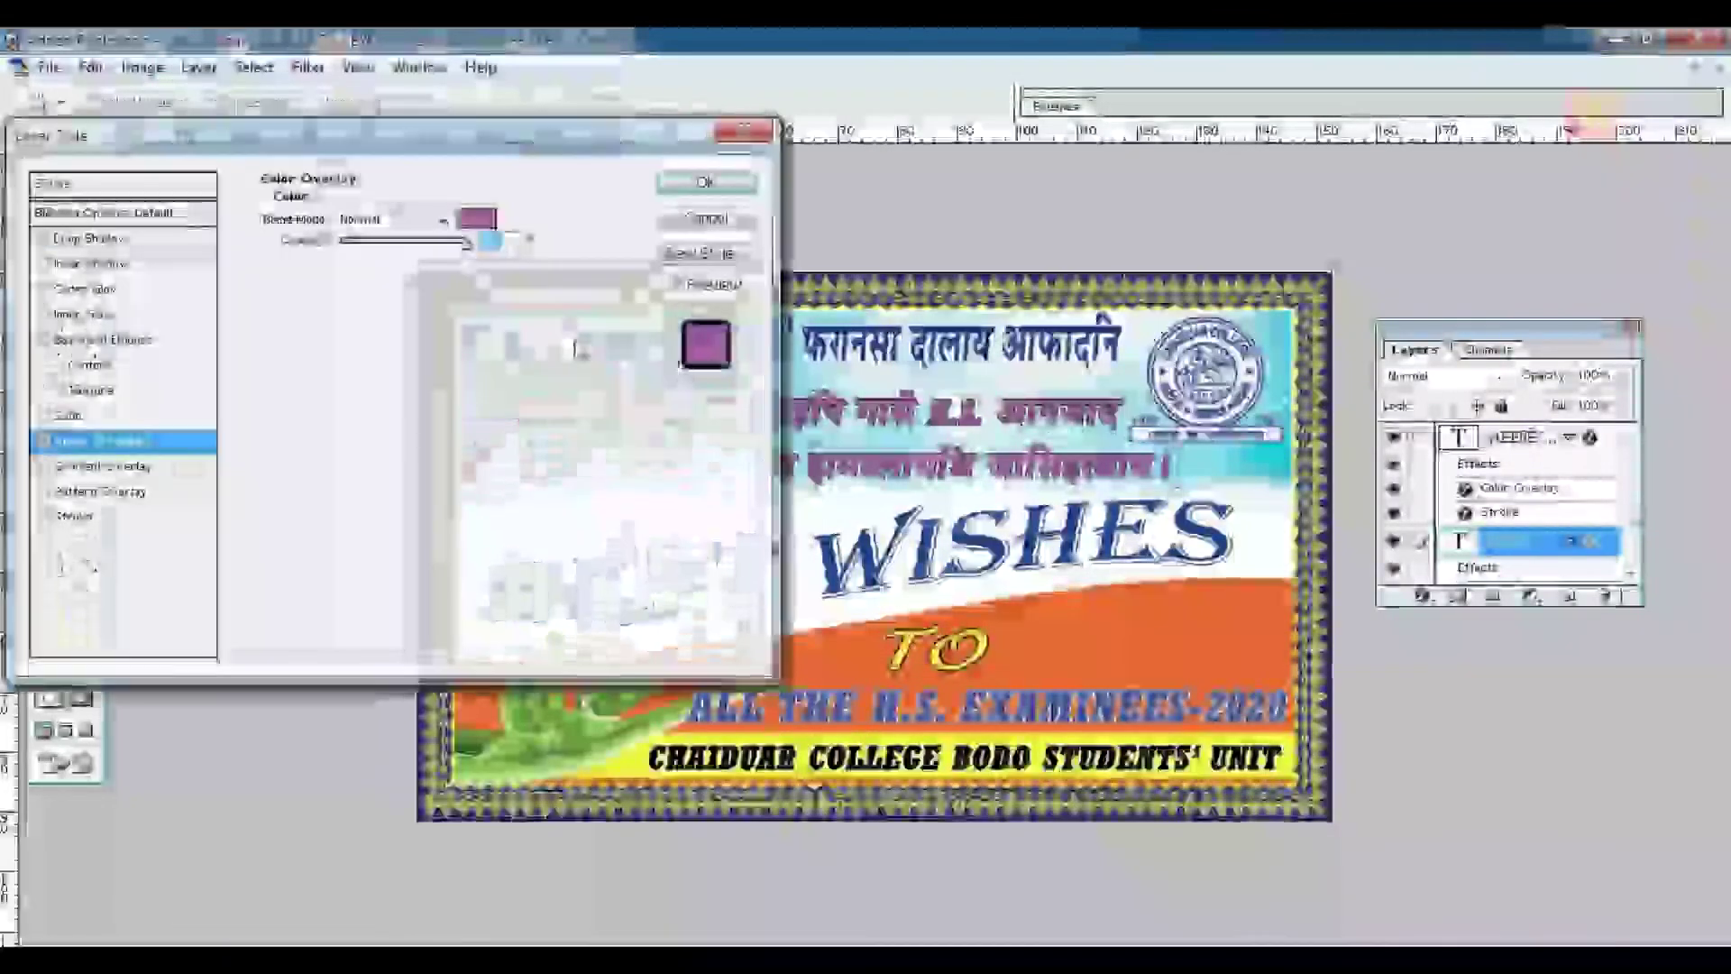
click(474, 220)
drag(390, 440, 400, 636)
drag(338, 492, 351, 407)
click(555, 374)
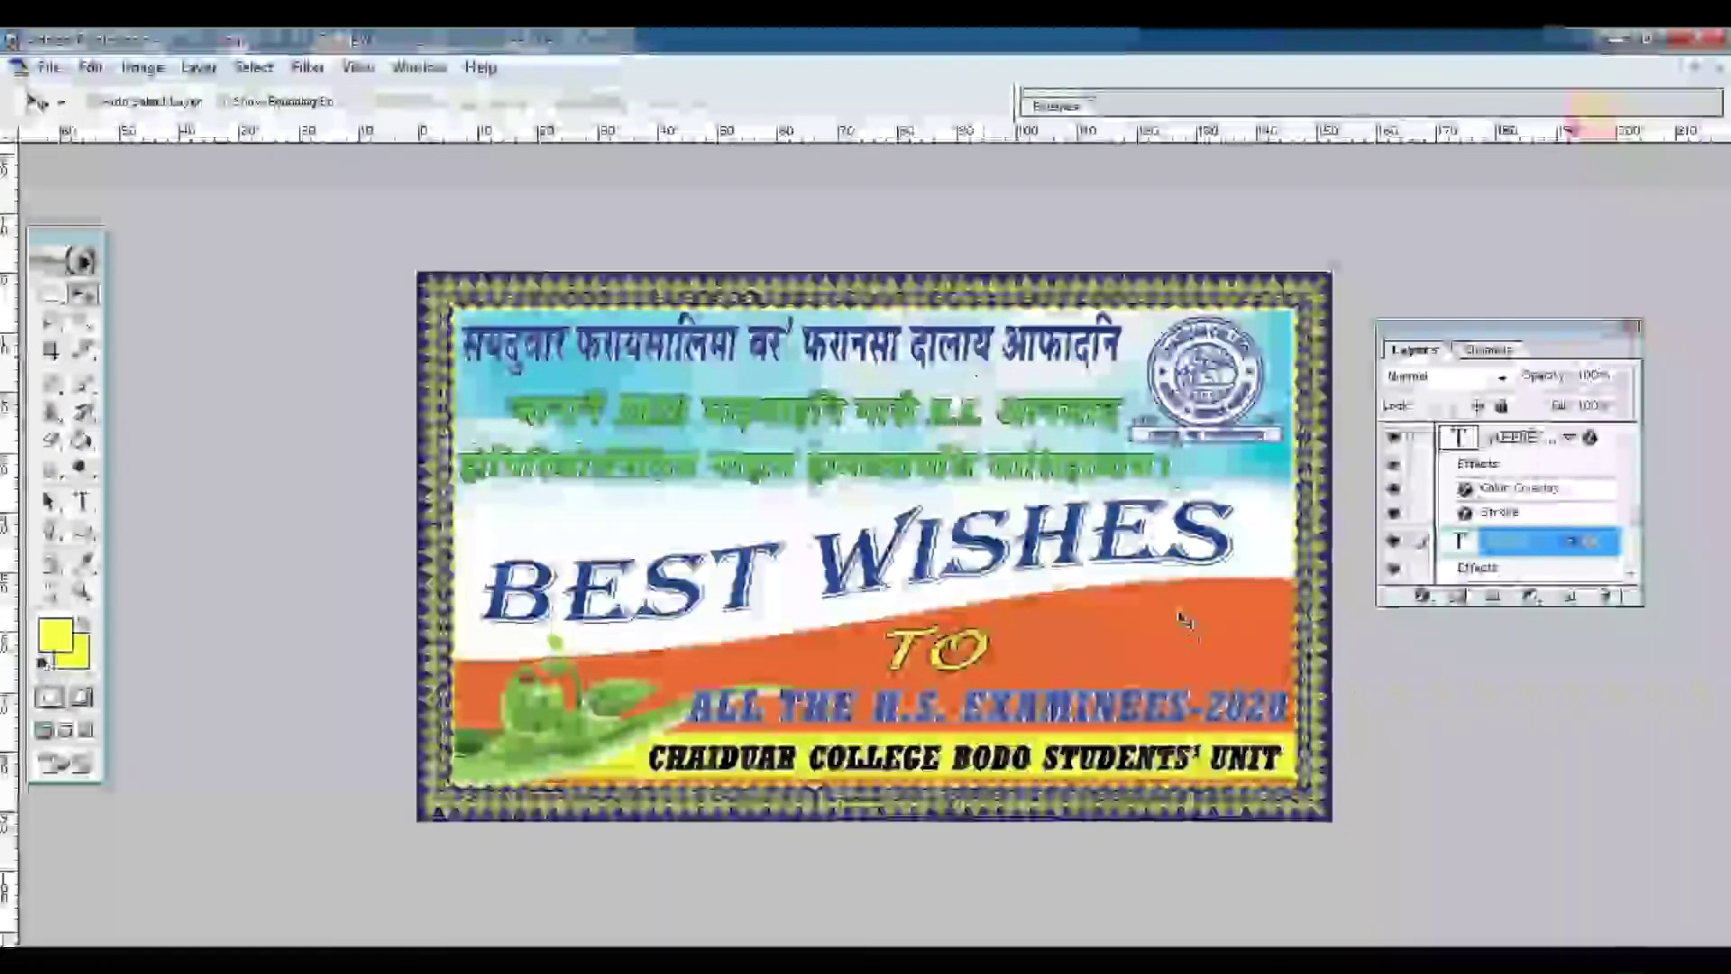
Examine the banner's wave, greeting lines and border up close and look through its layers
click(1130, 611)
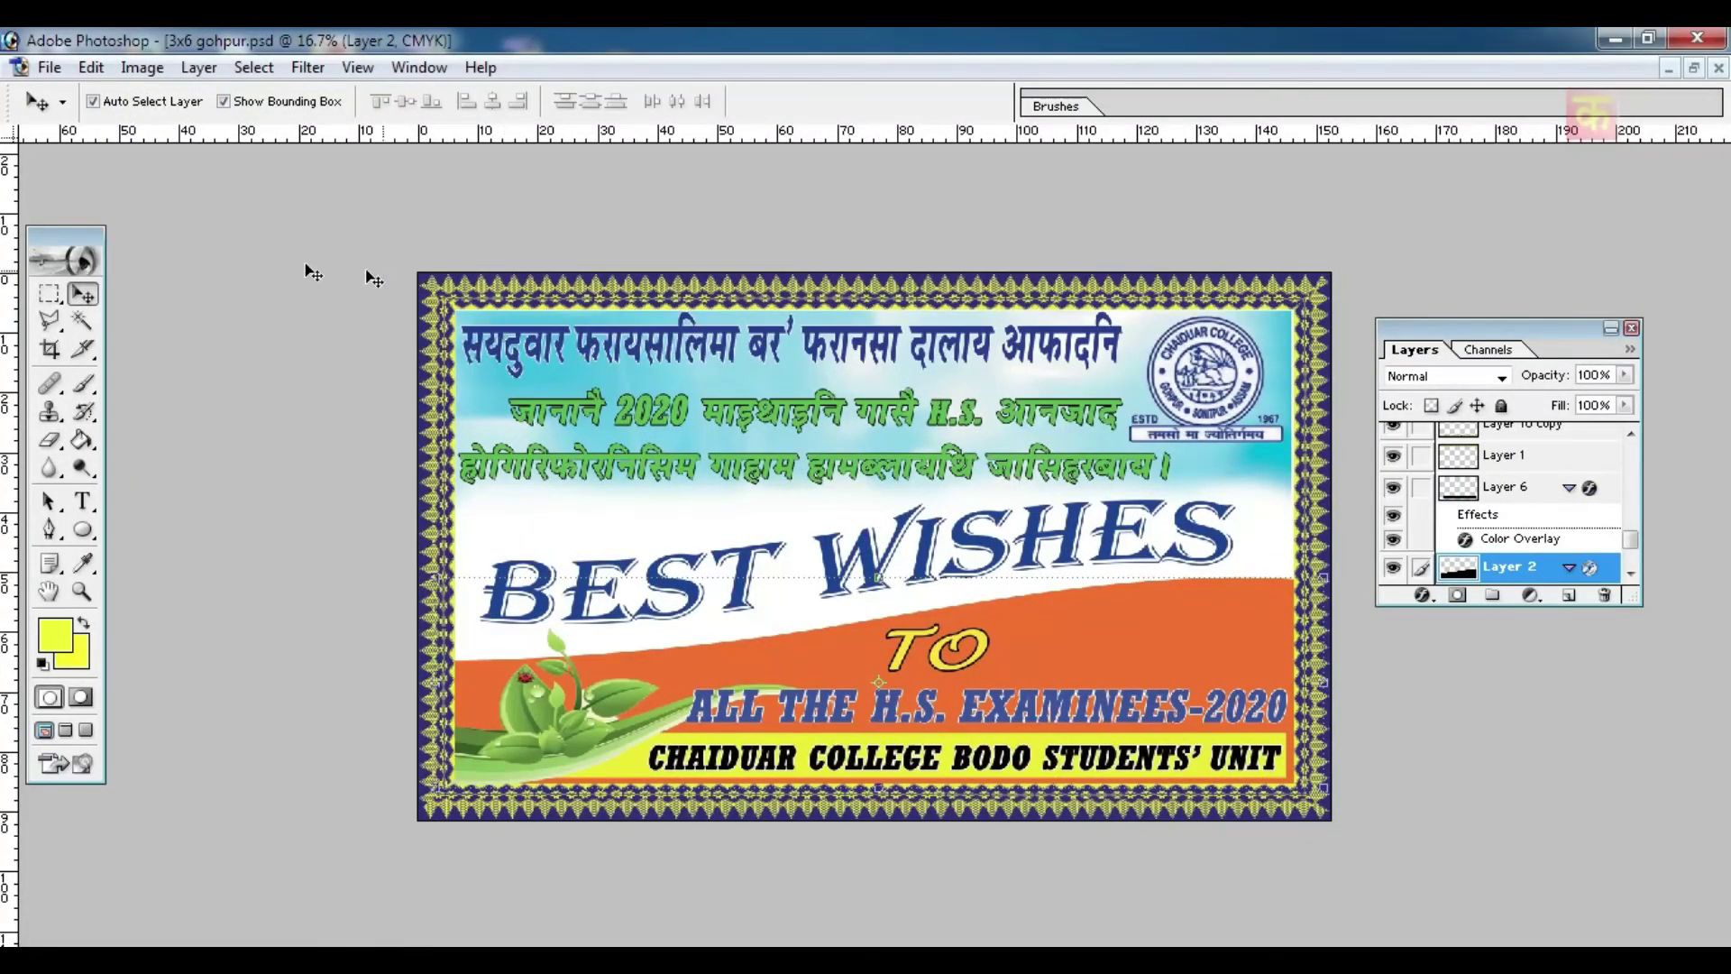
click(1165, 464)
click(455, 696)
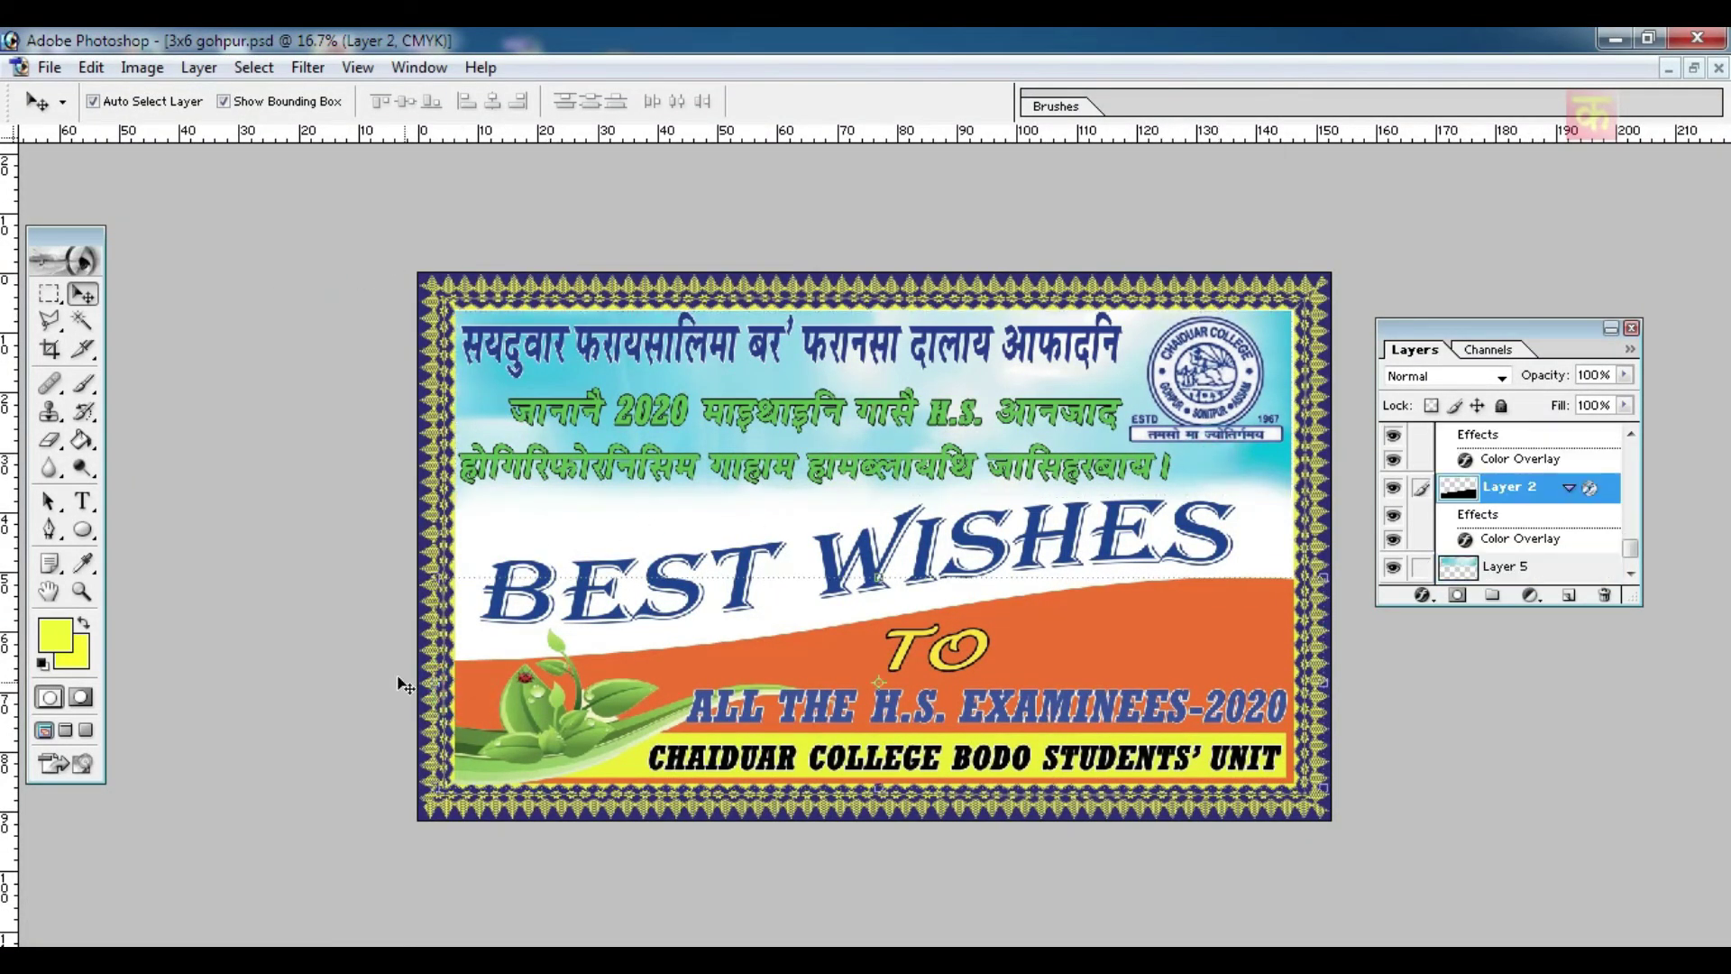
click(468, 285)
click(1327, 582)
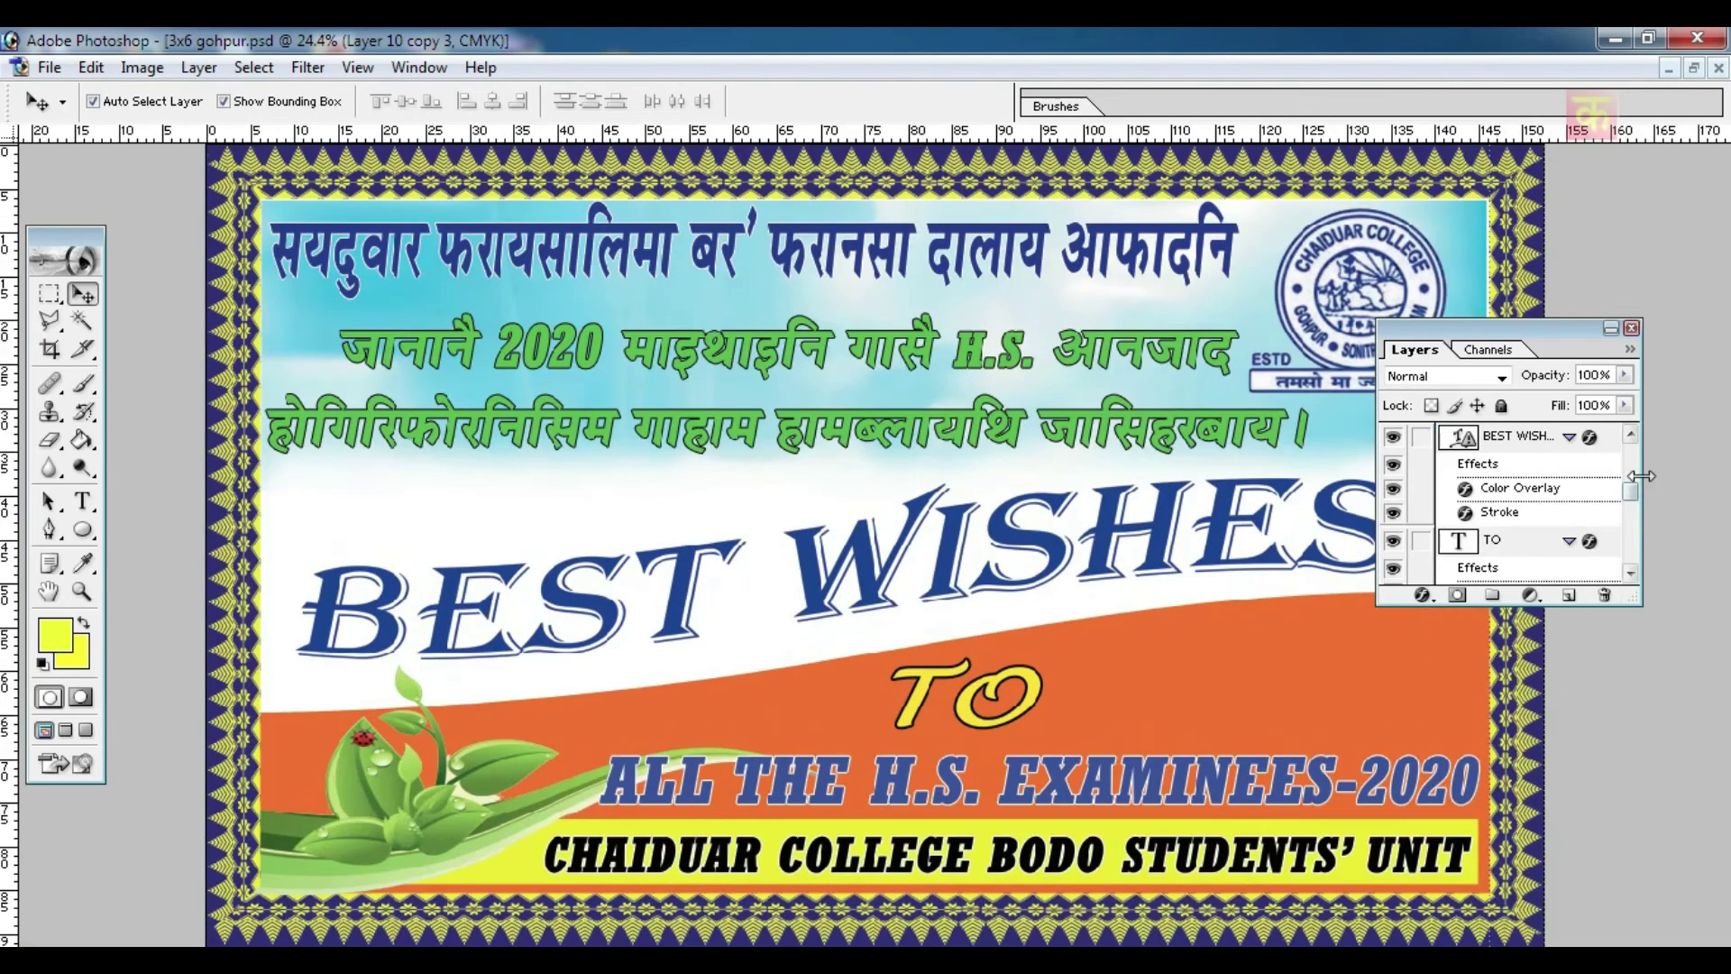
drag(1633, 492, 1635, 652)
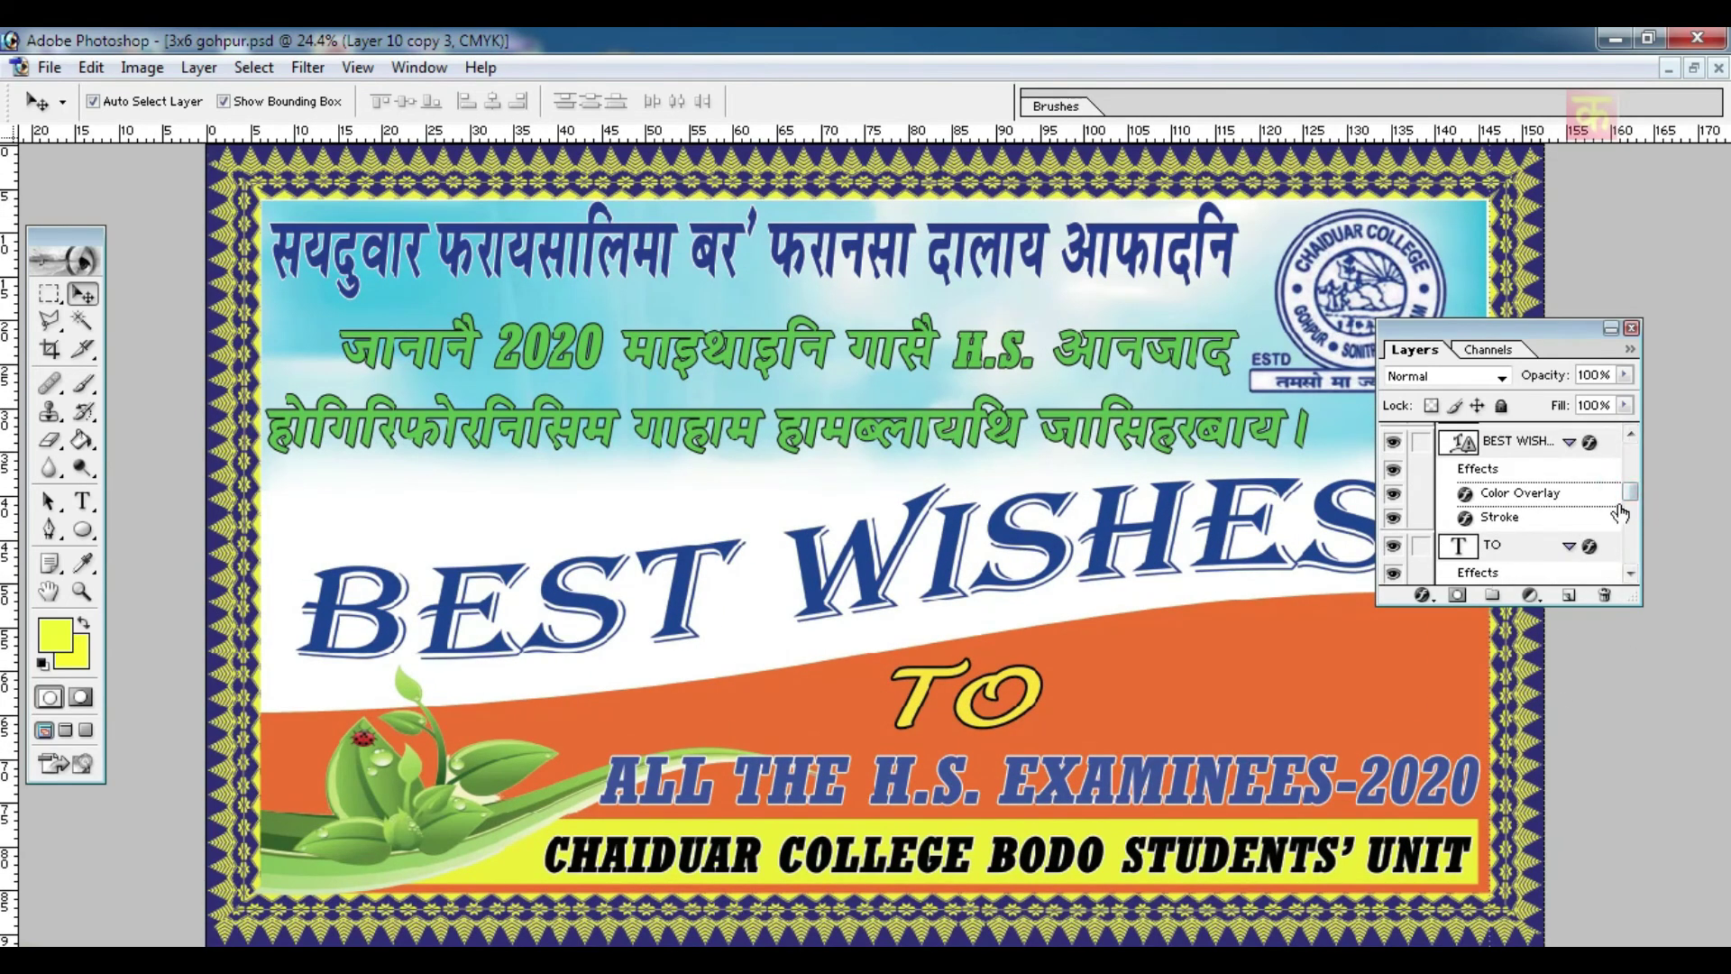
click(1033, 615)
key(ctrl+minus)
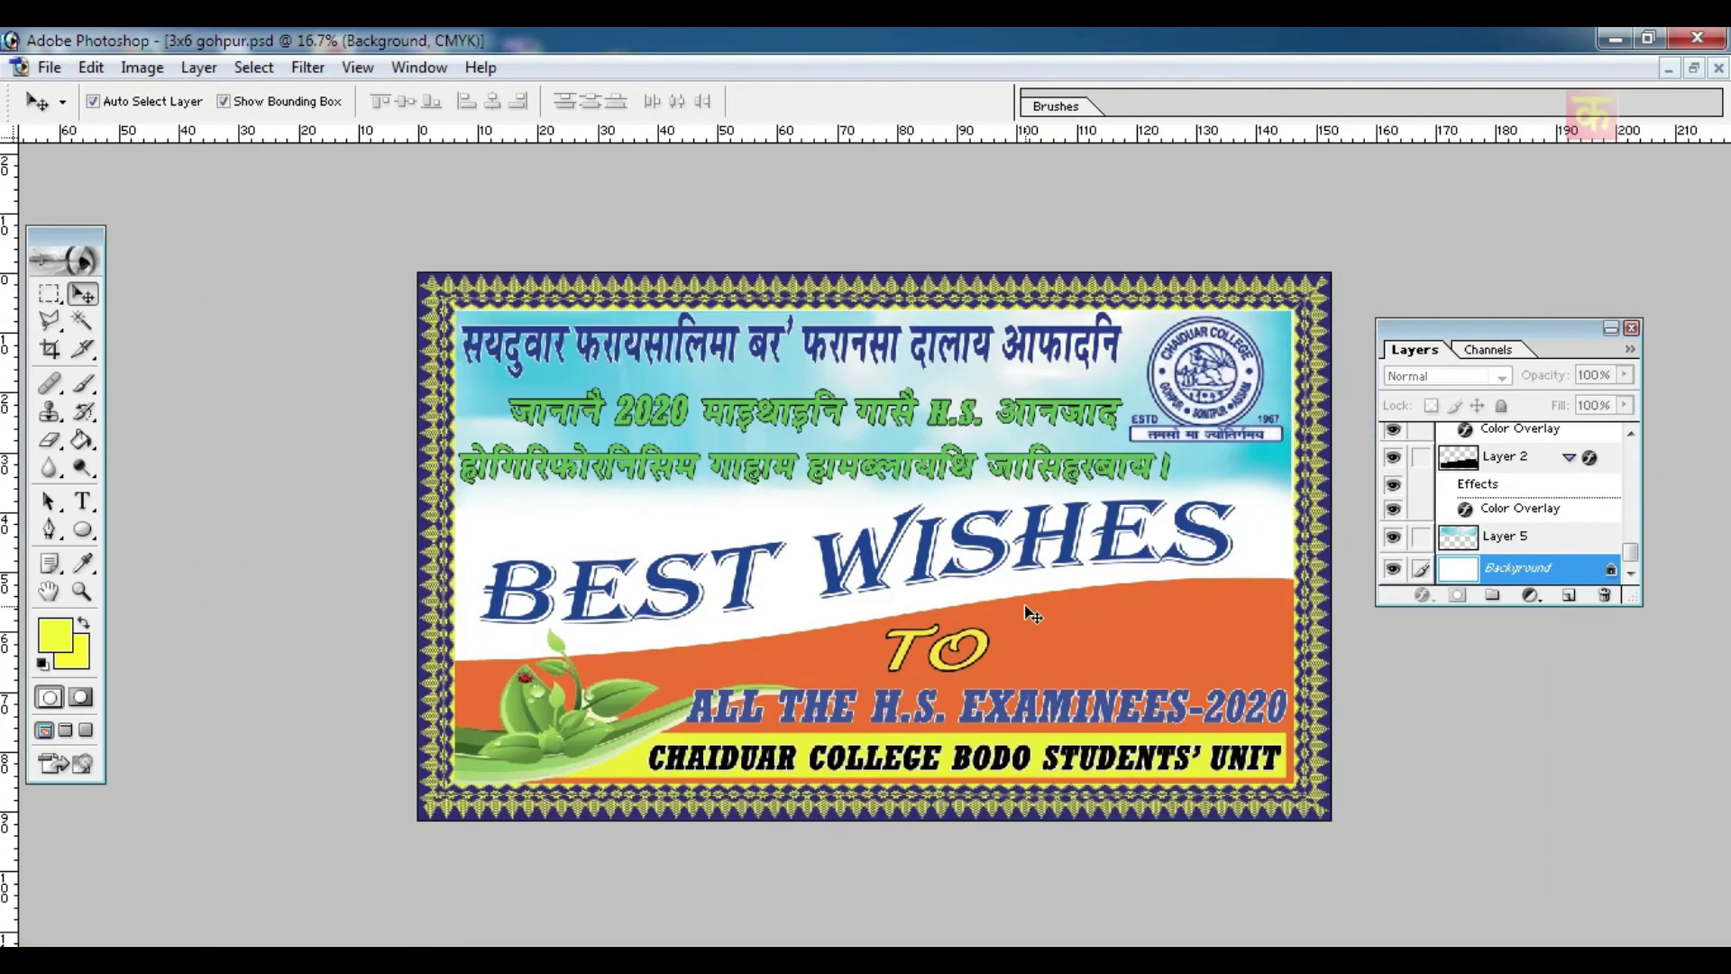